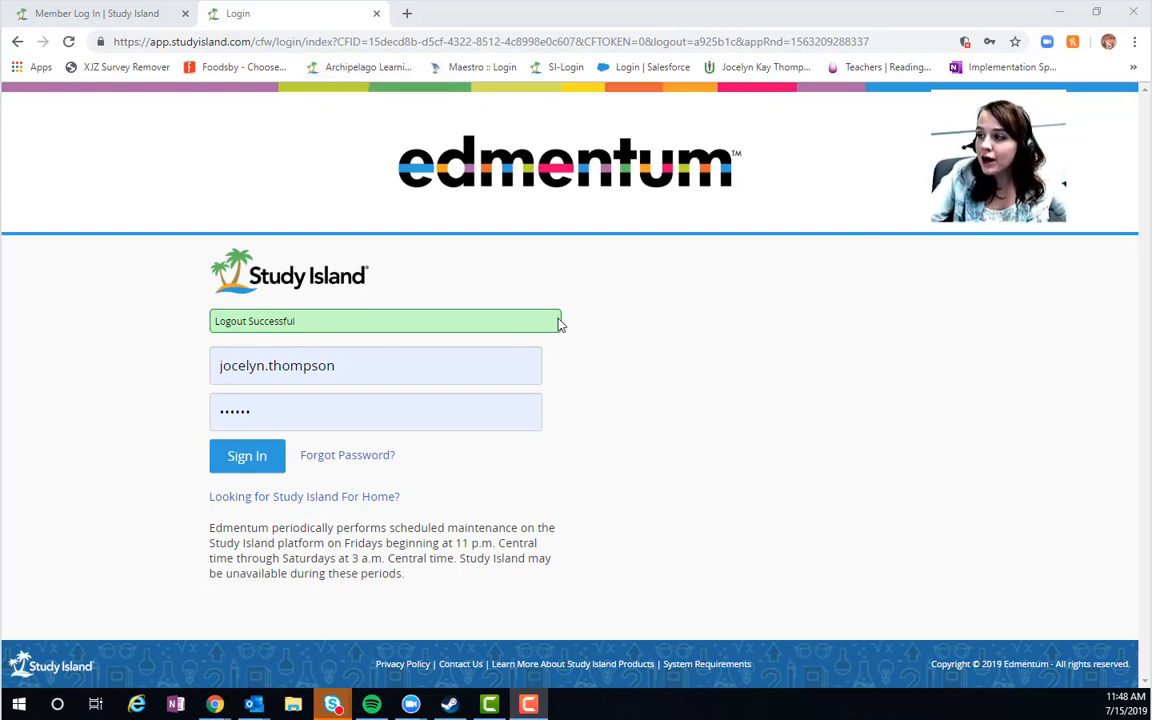
Load the studyisland.com website in the open browser tab
click(552, 67)
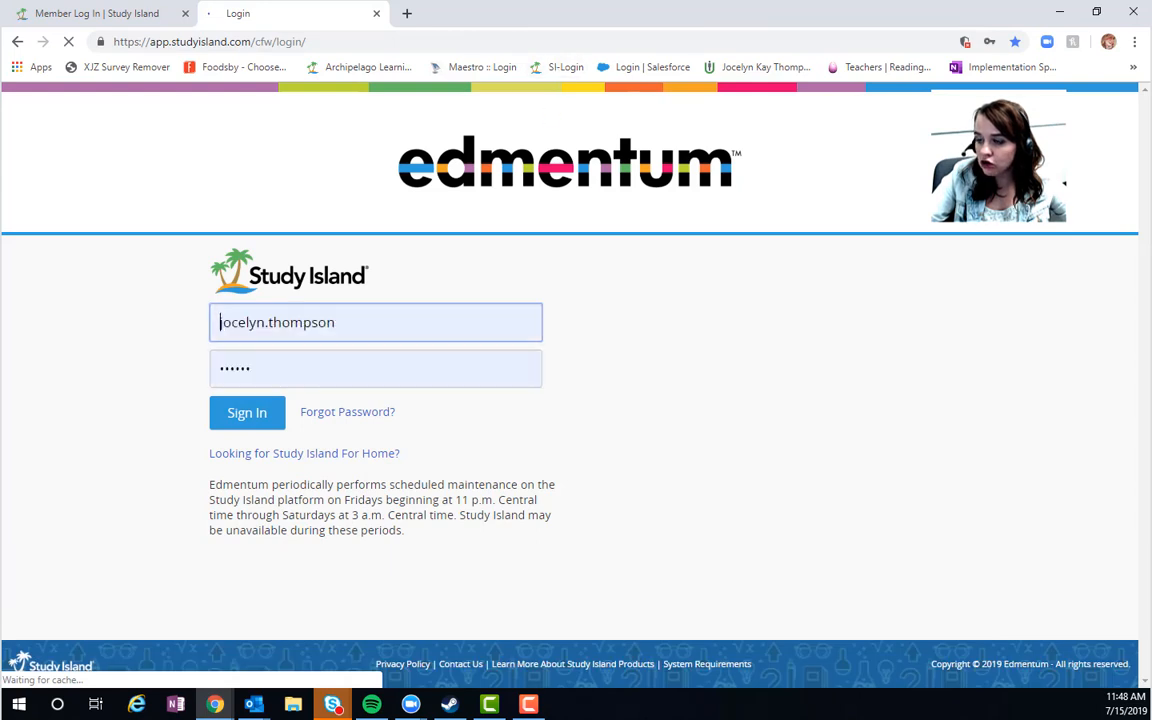
drag(424, 44, 102, 44)
text(stud)
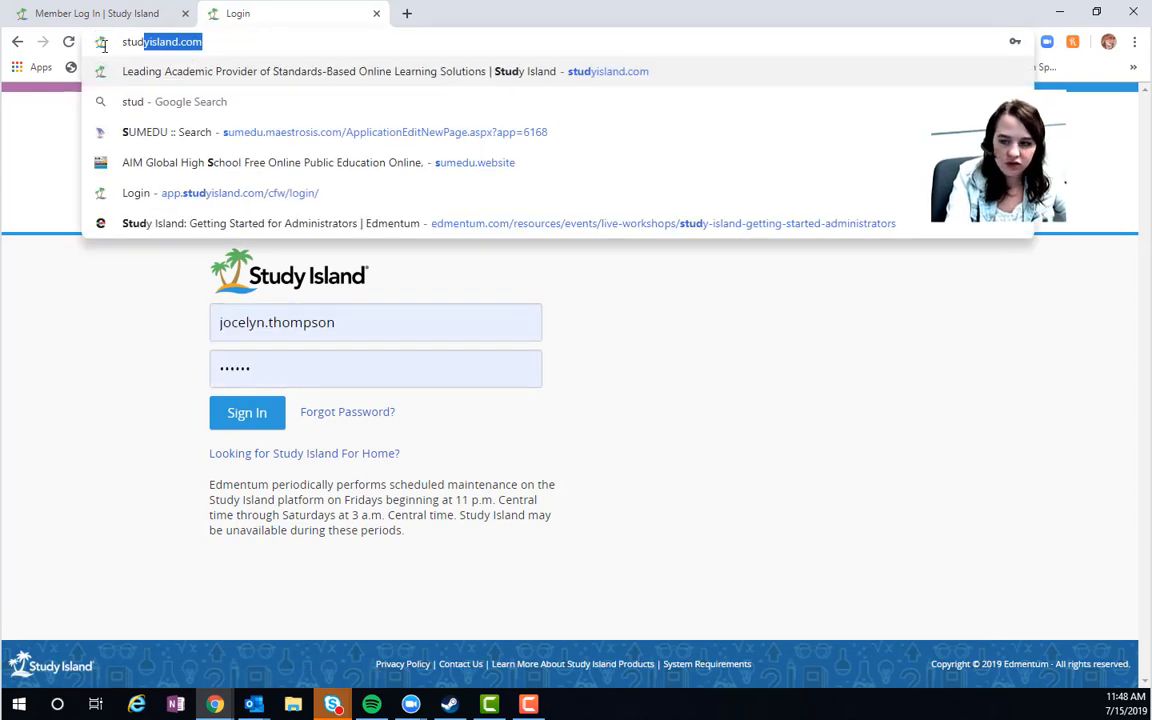
text(yisland.com)
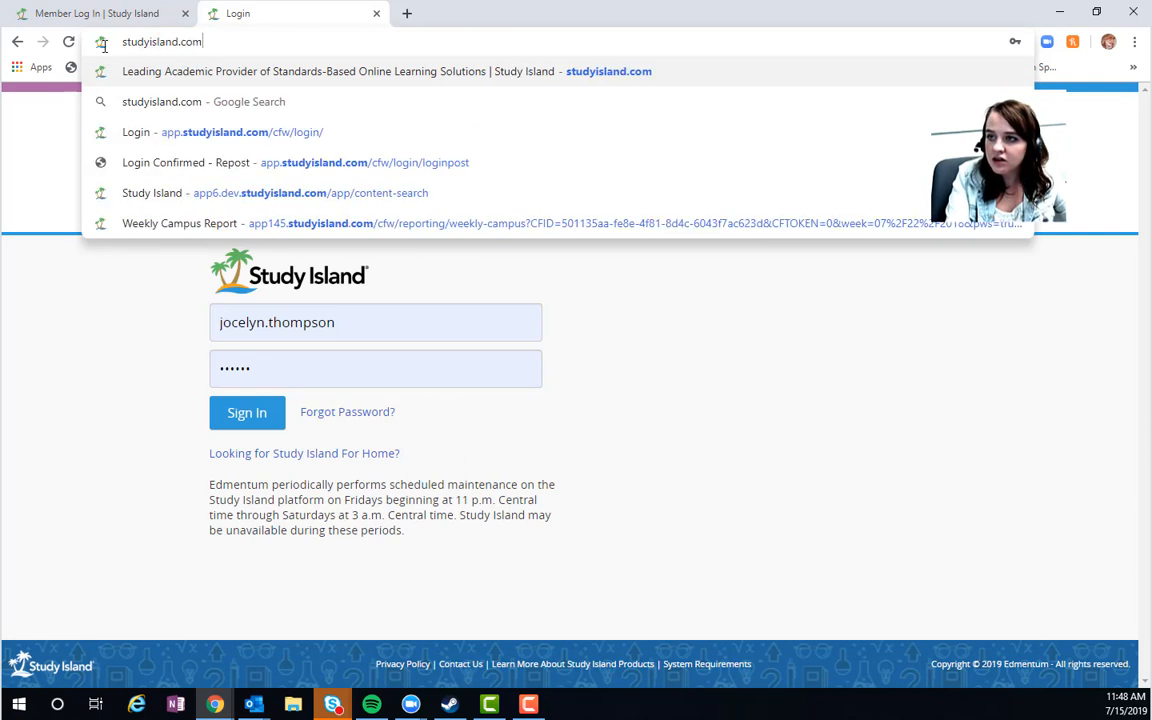
key(Return)
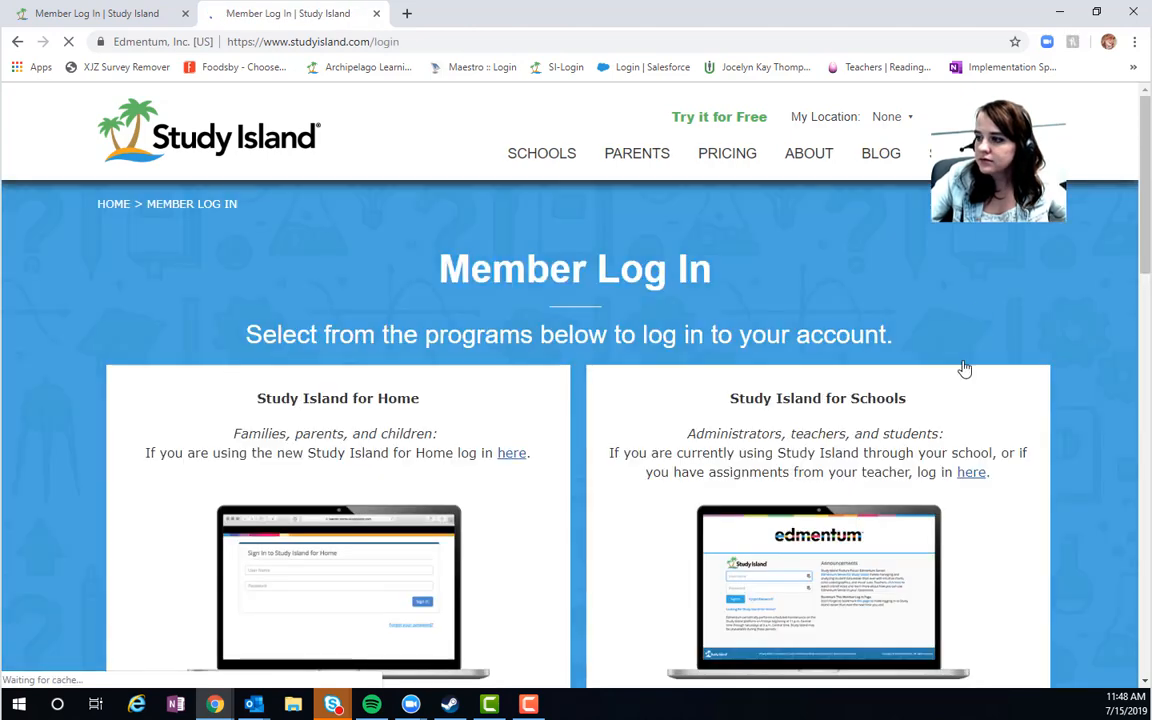
Open the Study Island for Schools login page and sign in with the prefilled credentials
scroll(964, 369, down, 3)
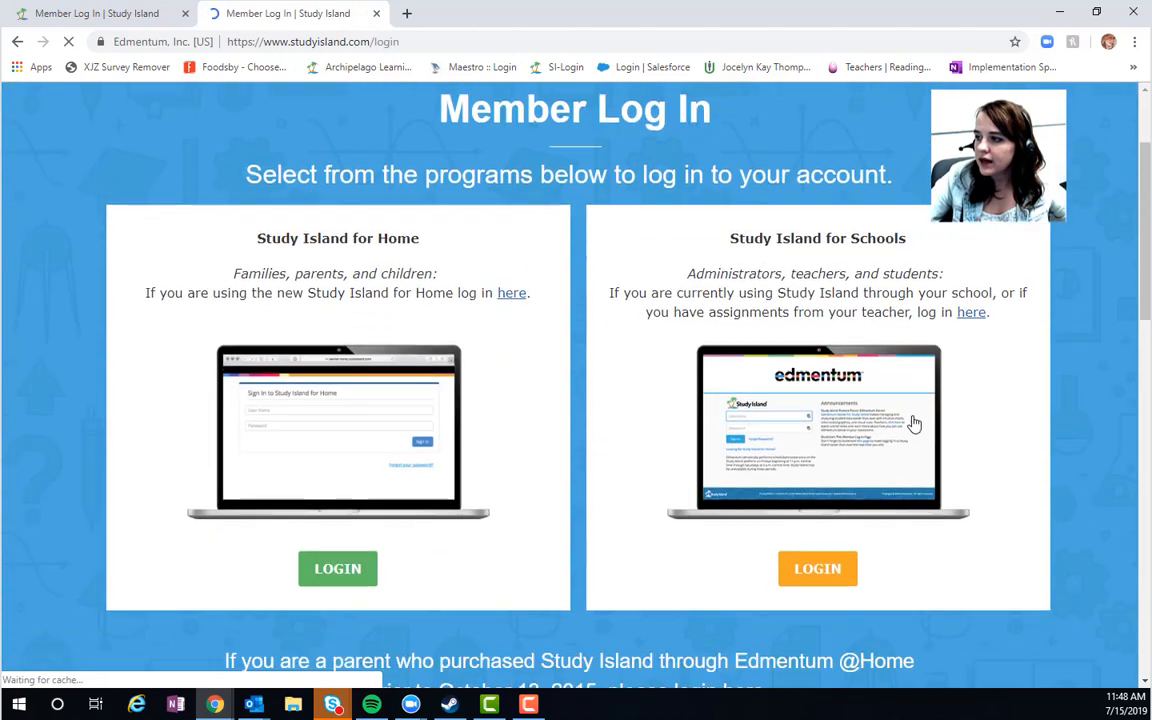
click(815, 569)
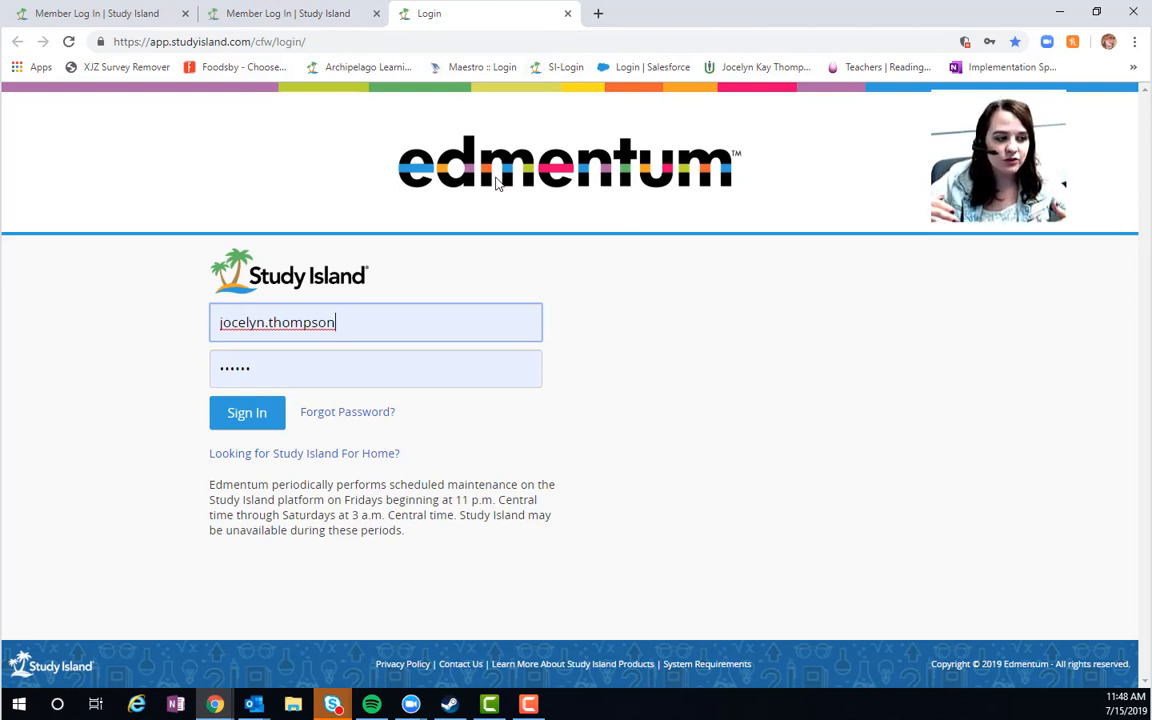
click(240, 414)
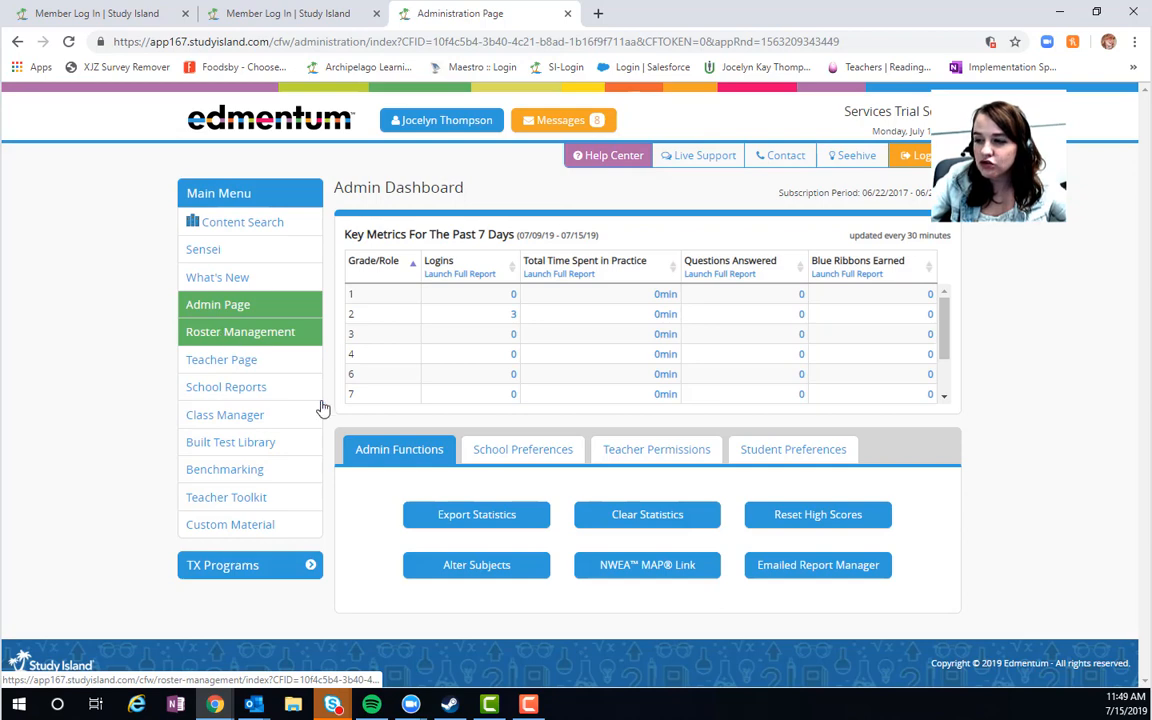
Open the Teacher Page and review the classes offered in the Time Spent Snapshot, keeping 3rd Grade selected
click(240, 371)
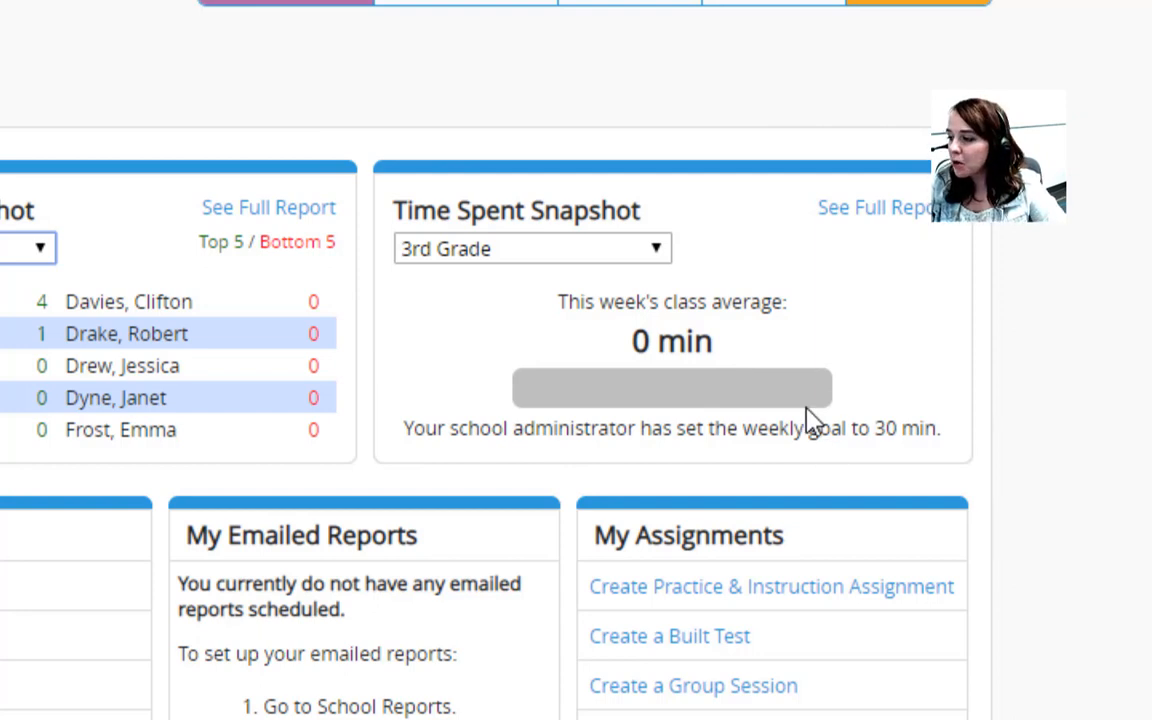
click(540, 257)
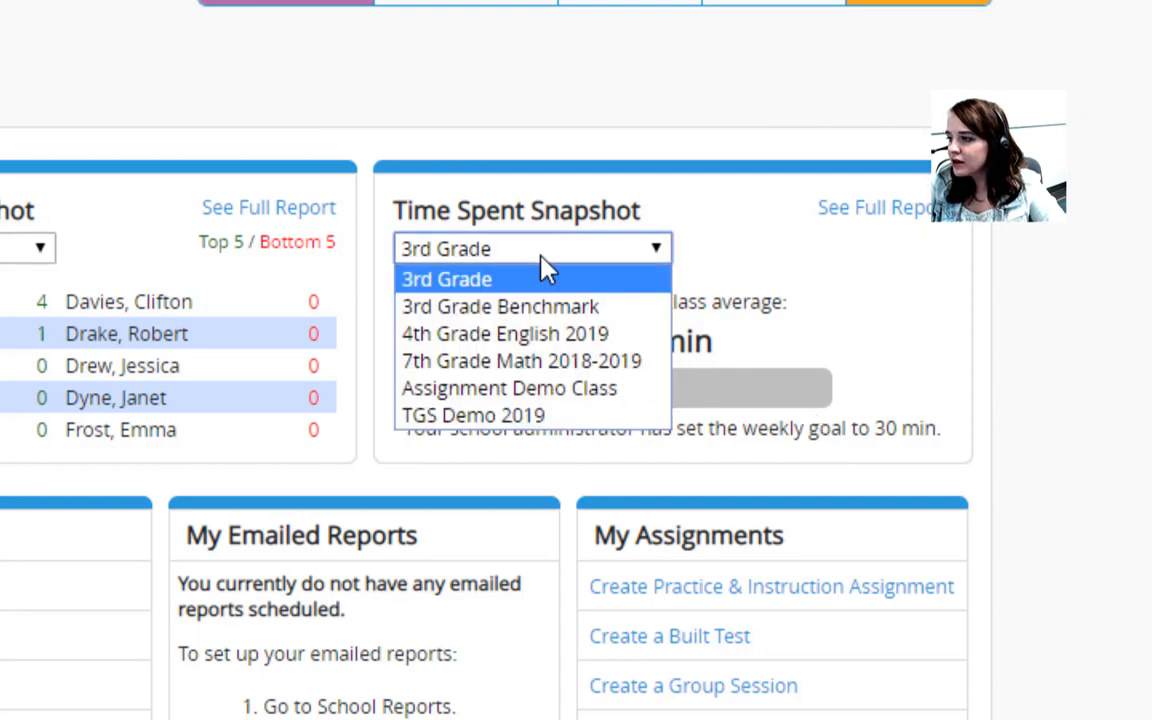
click(565, 256)
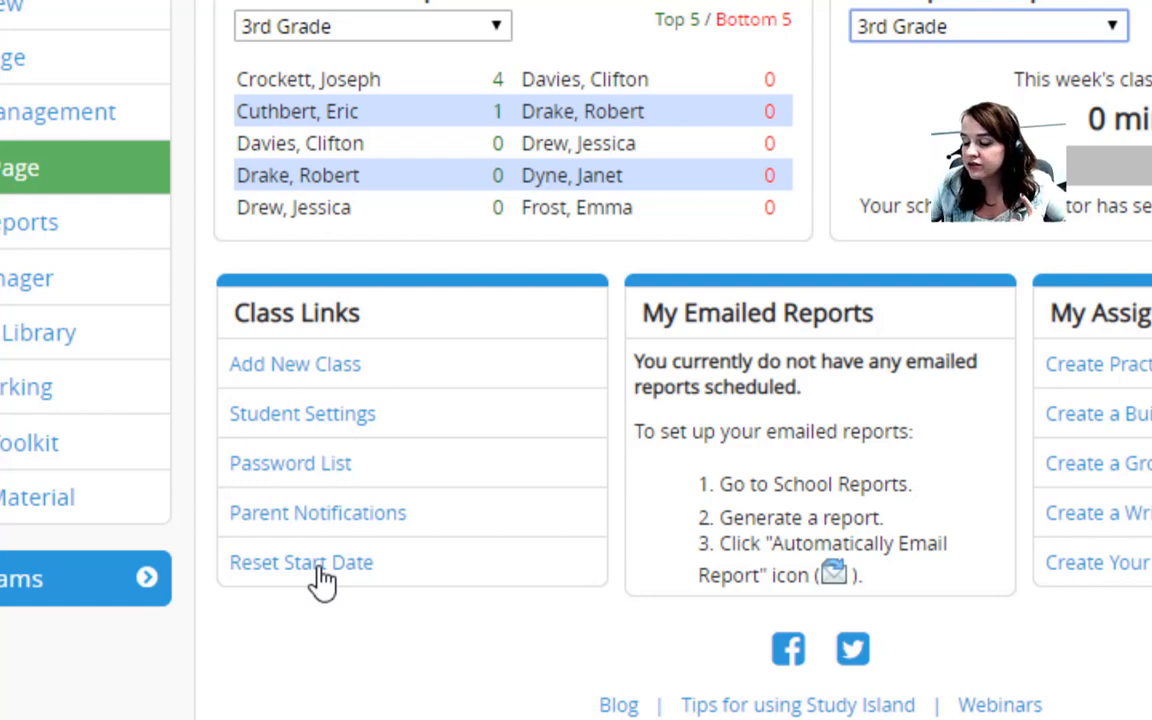
Review the Adjust Passing Goal, Restrict Access, Modify Practice Session and Read Aloud options in Student Settings, and return to the Teacher Page
click(325, 419)
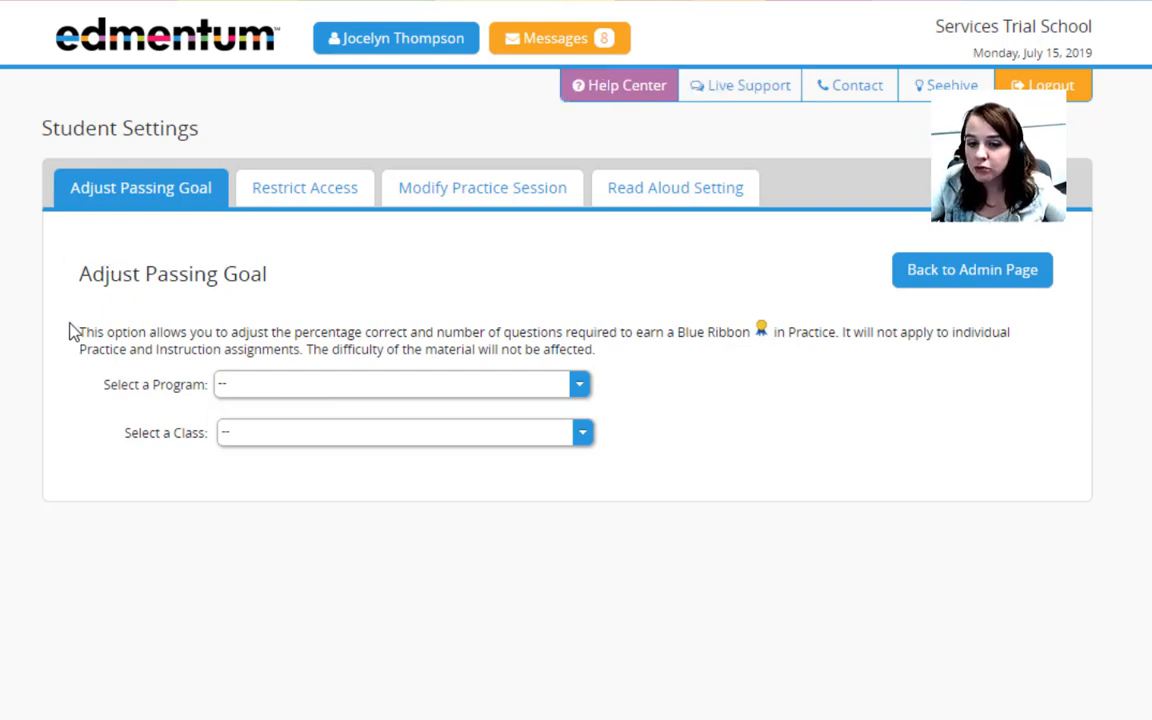
click(333, 189)
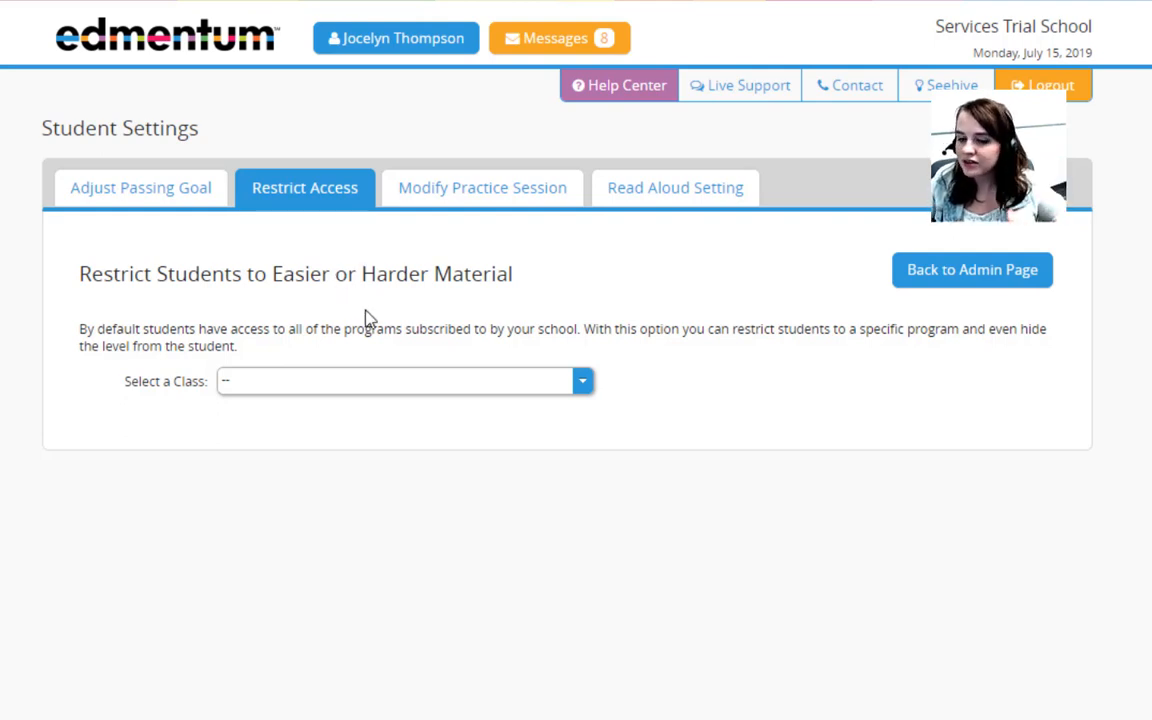
click(427, 188)
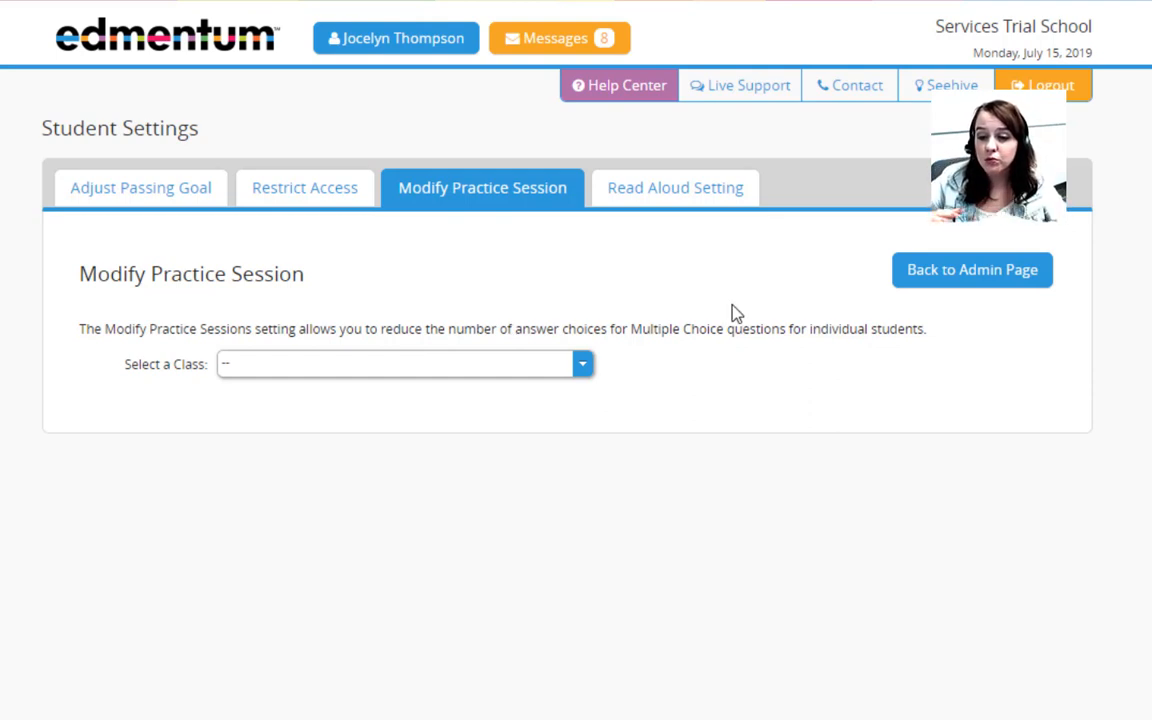
click(676, 192)
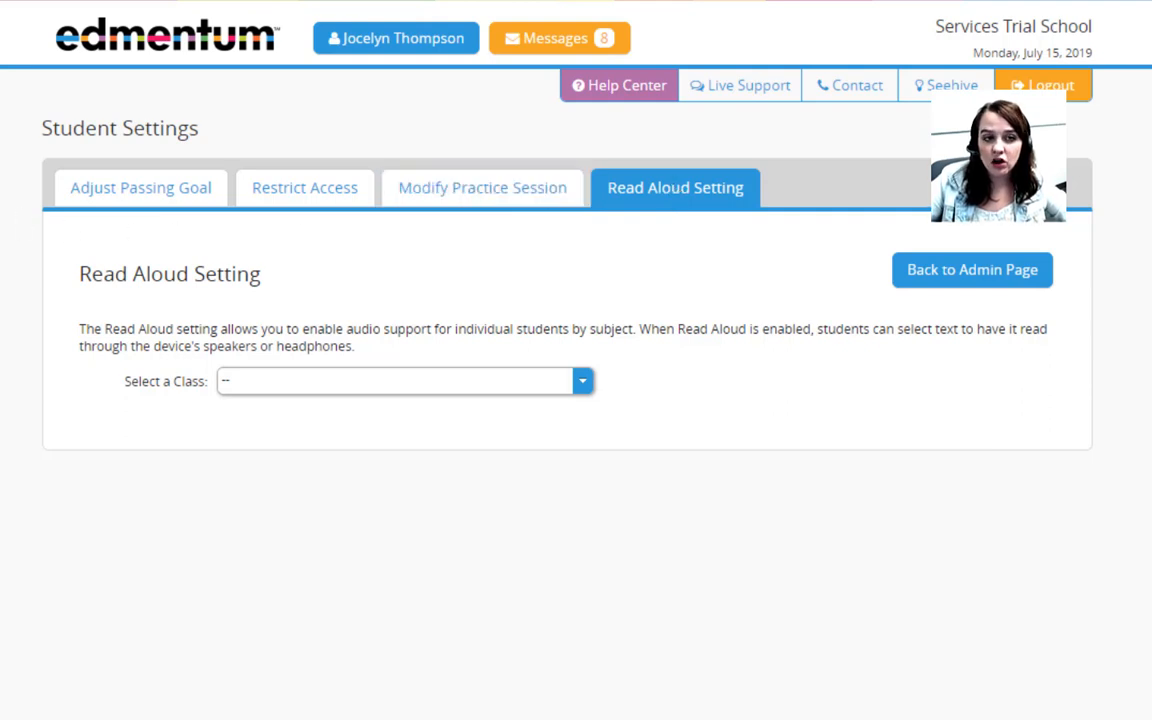
click(170, 42)
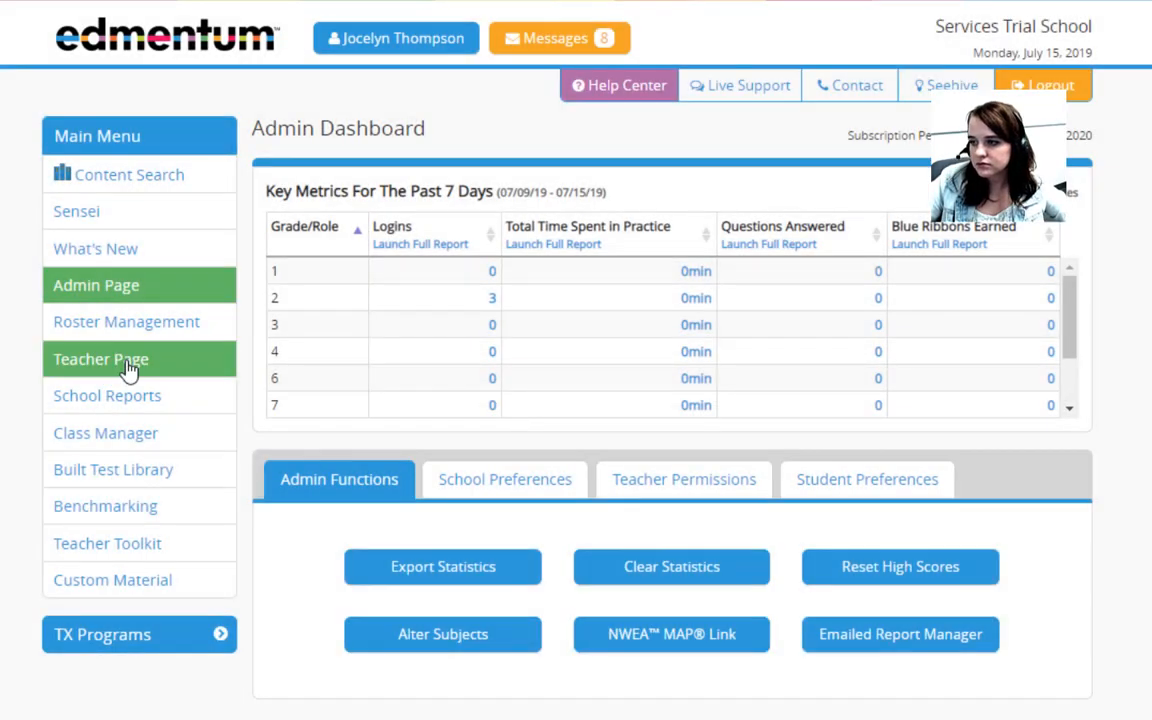
click(128, 368)
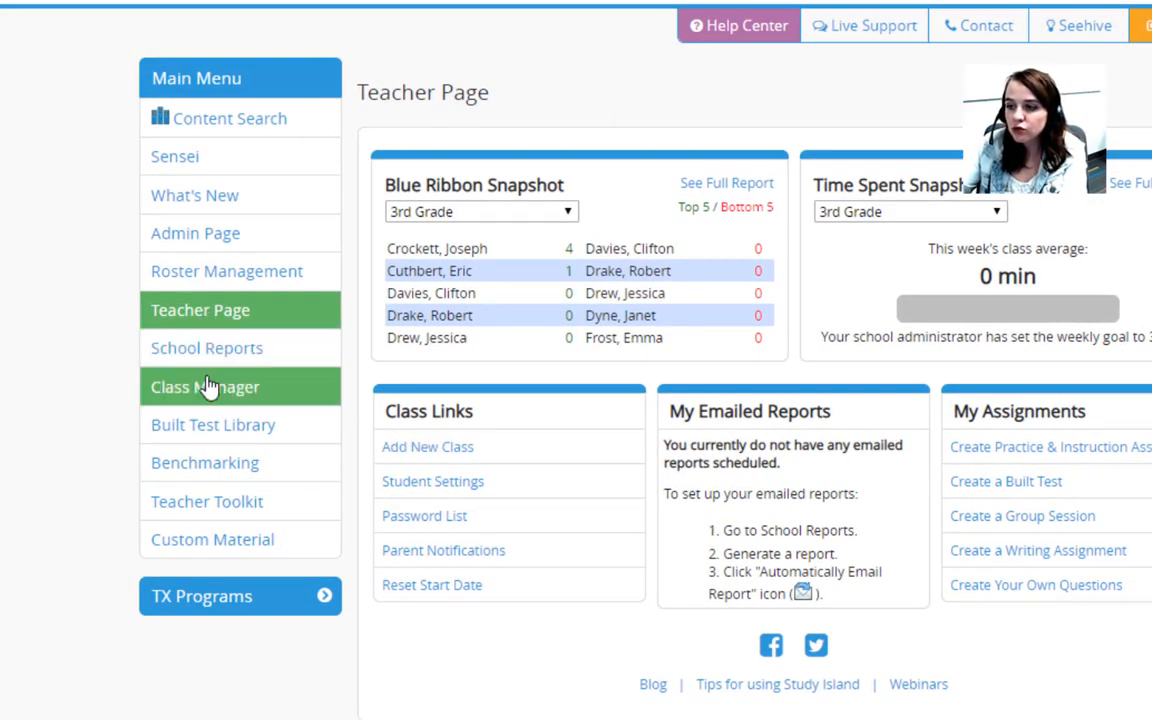
Start a new class and title it with 2019-2020, the teacher's title and name, and "4th Grade Reading"
click(407, 455)
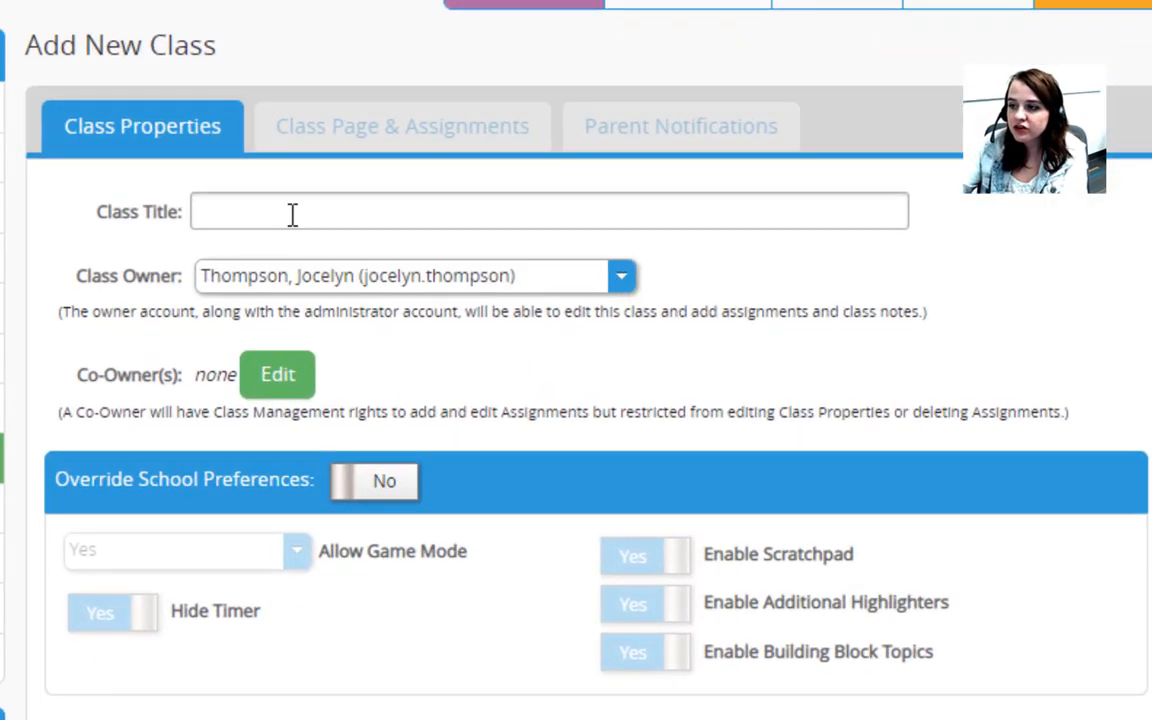
click(292, 213)
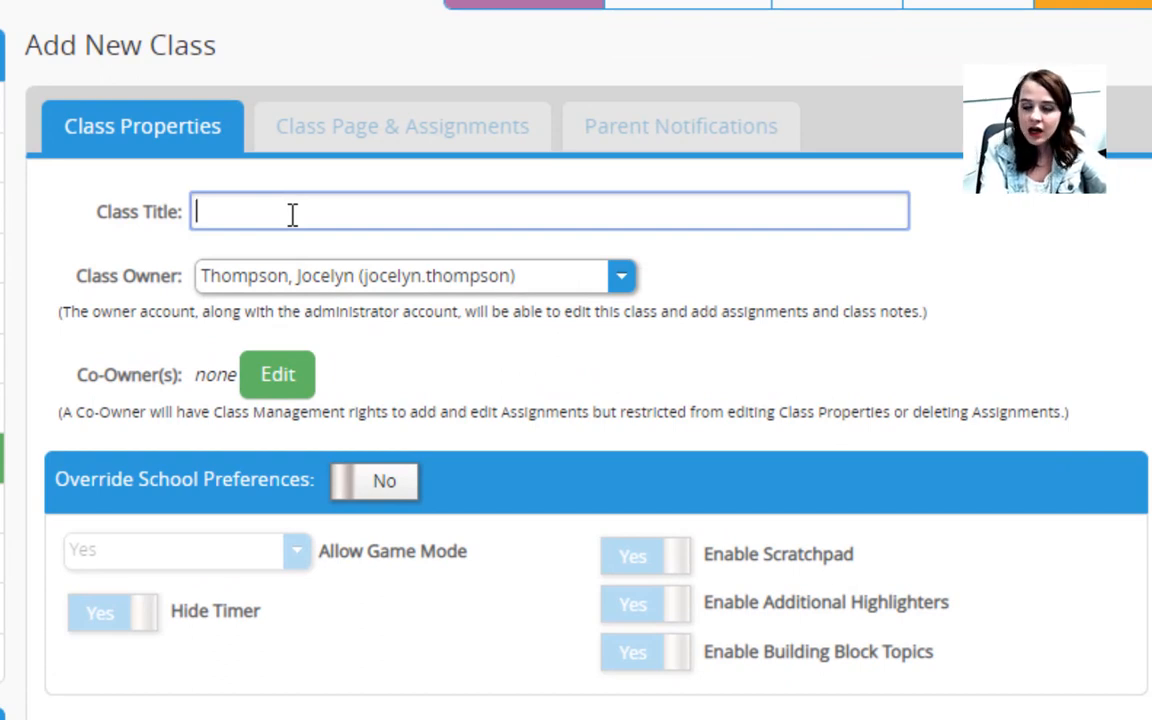
text(2)
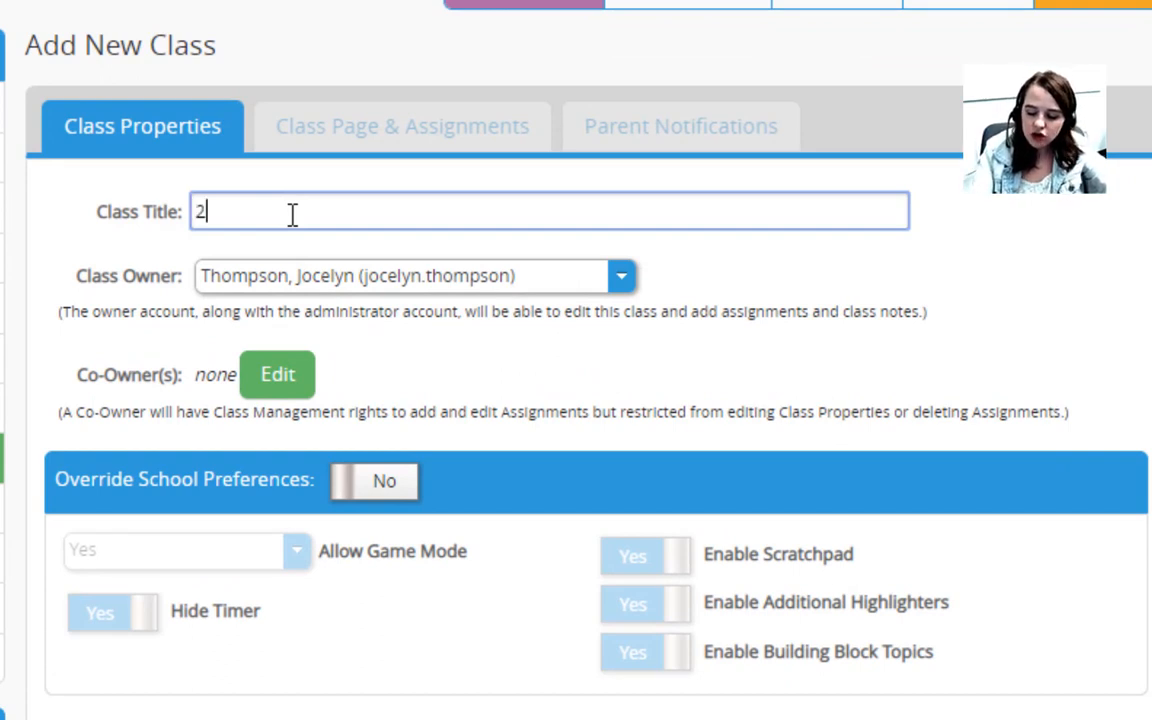
text(019-2)
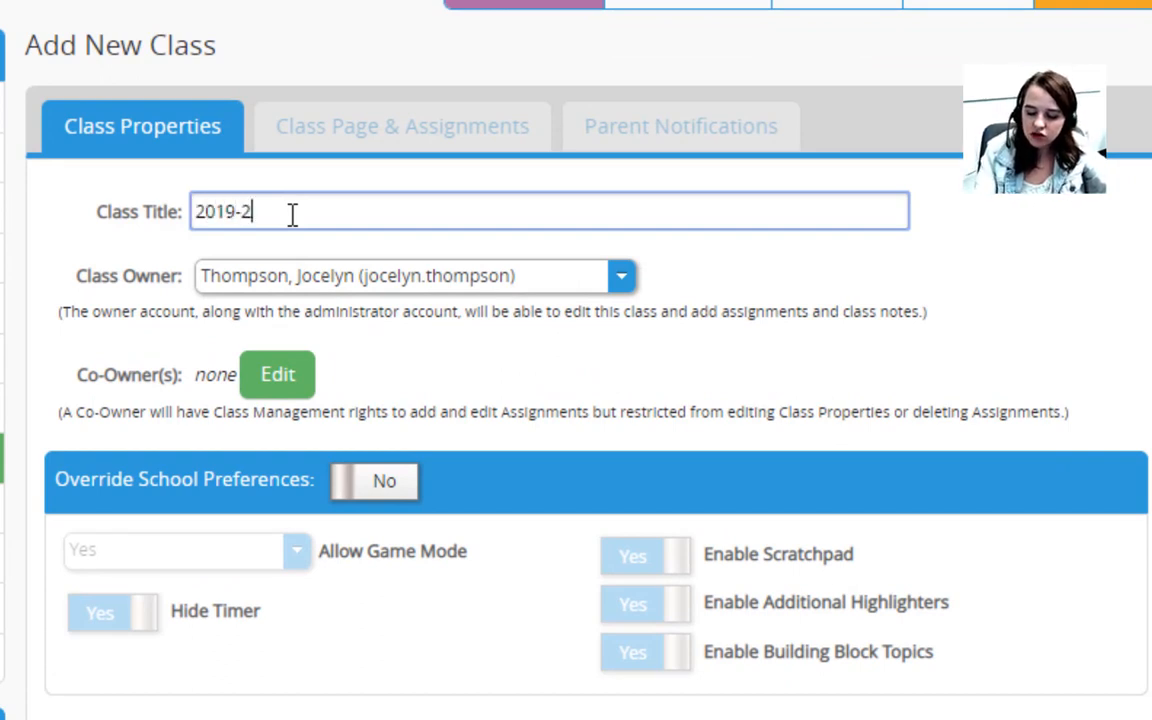
text(020)
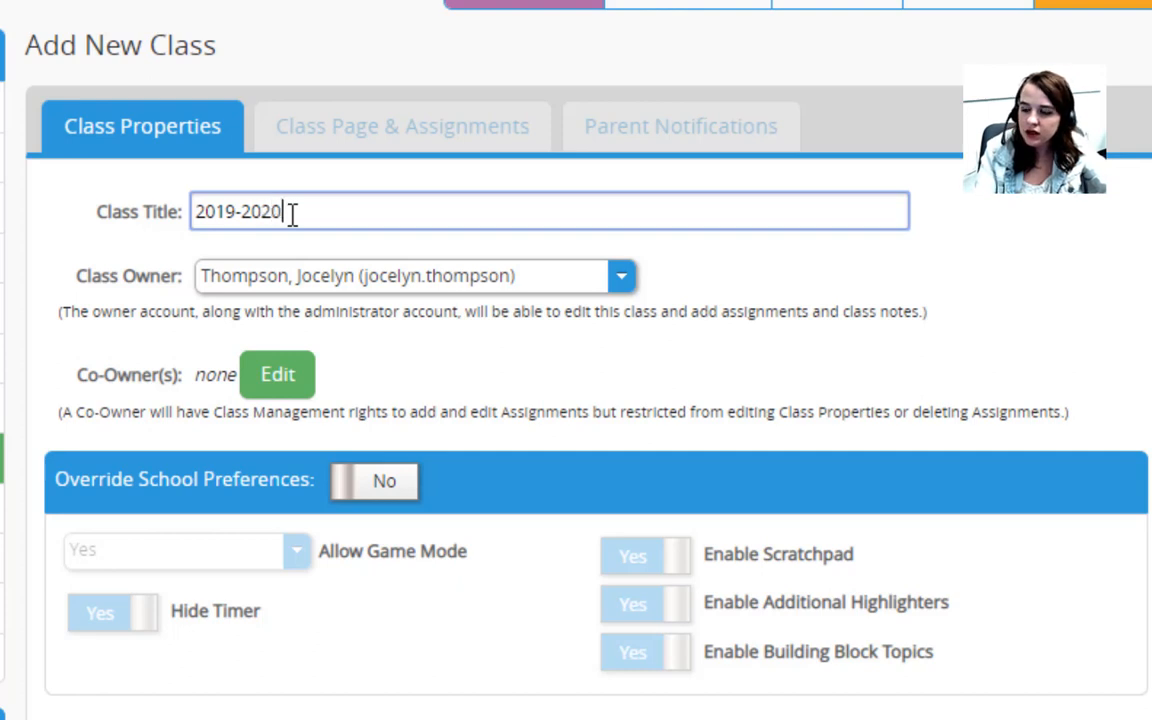
text( JMiss Thompson)
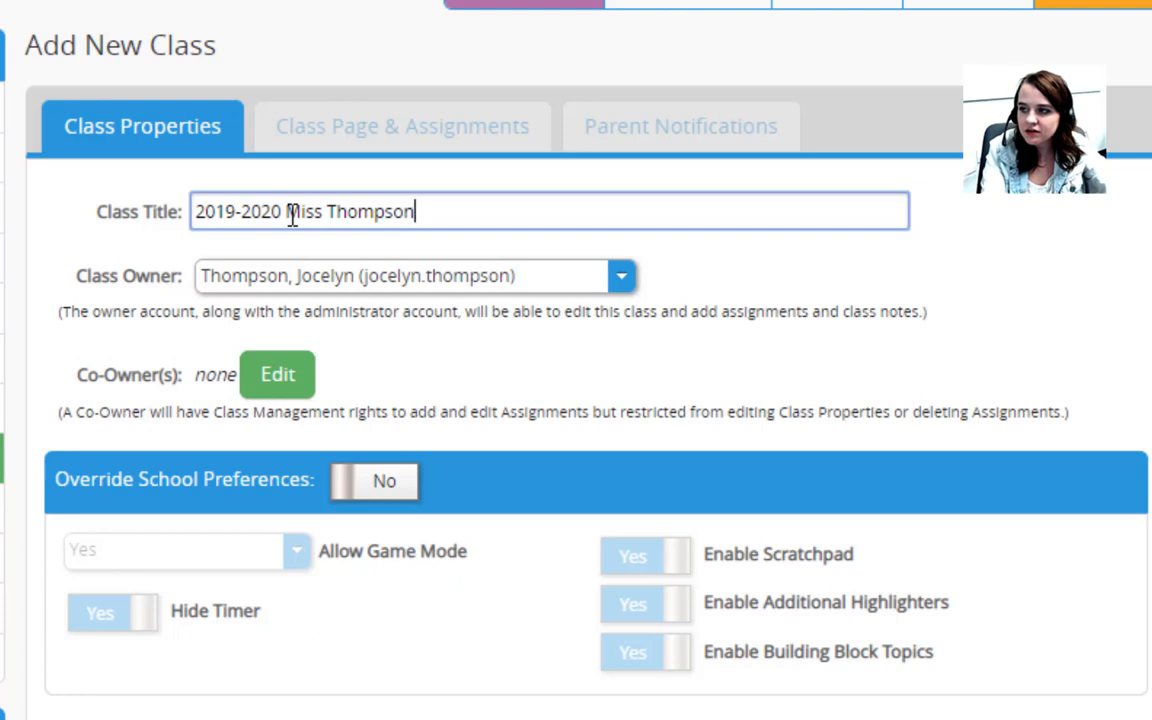
text('s 4th G)
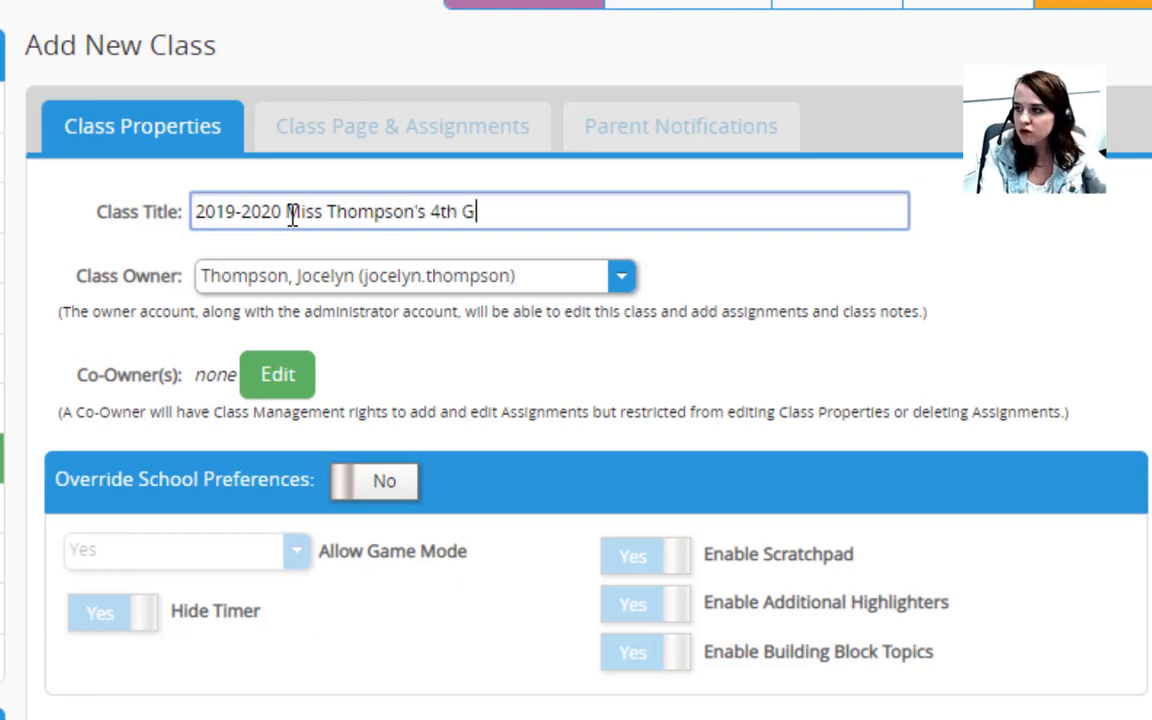
text(rade Reading)
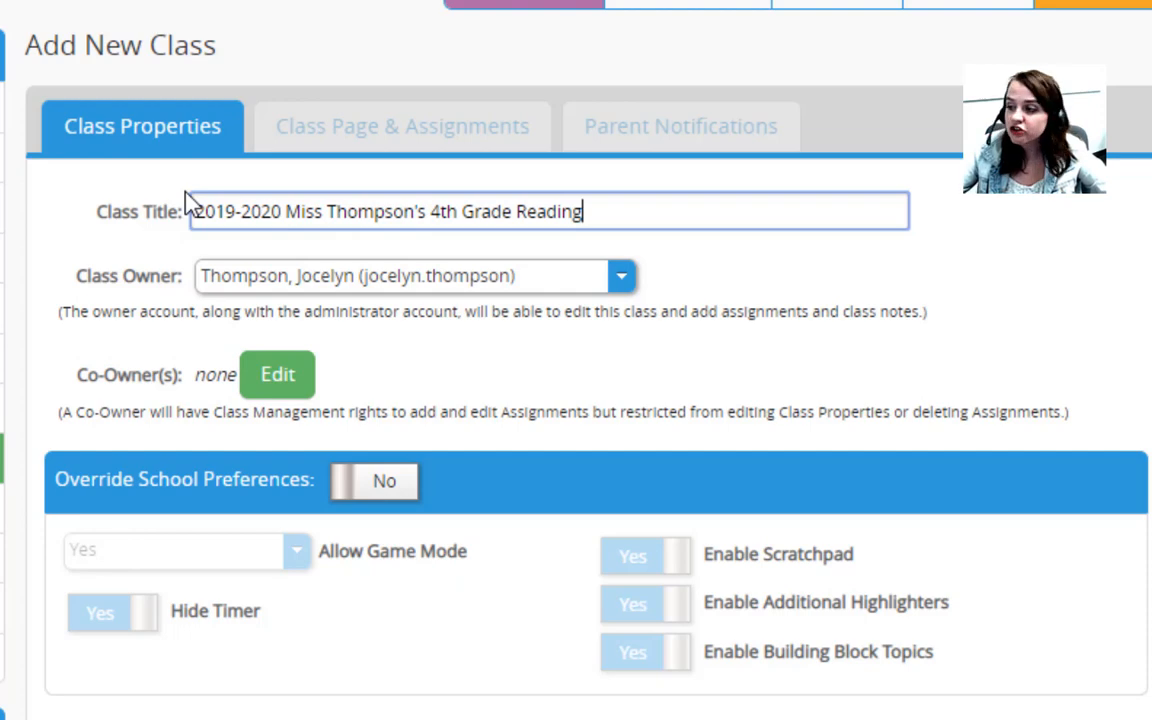
Review the accounts available as class owner and co-owners, closing the co-owner list without selecting anyone
click(358, 287)
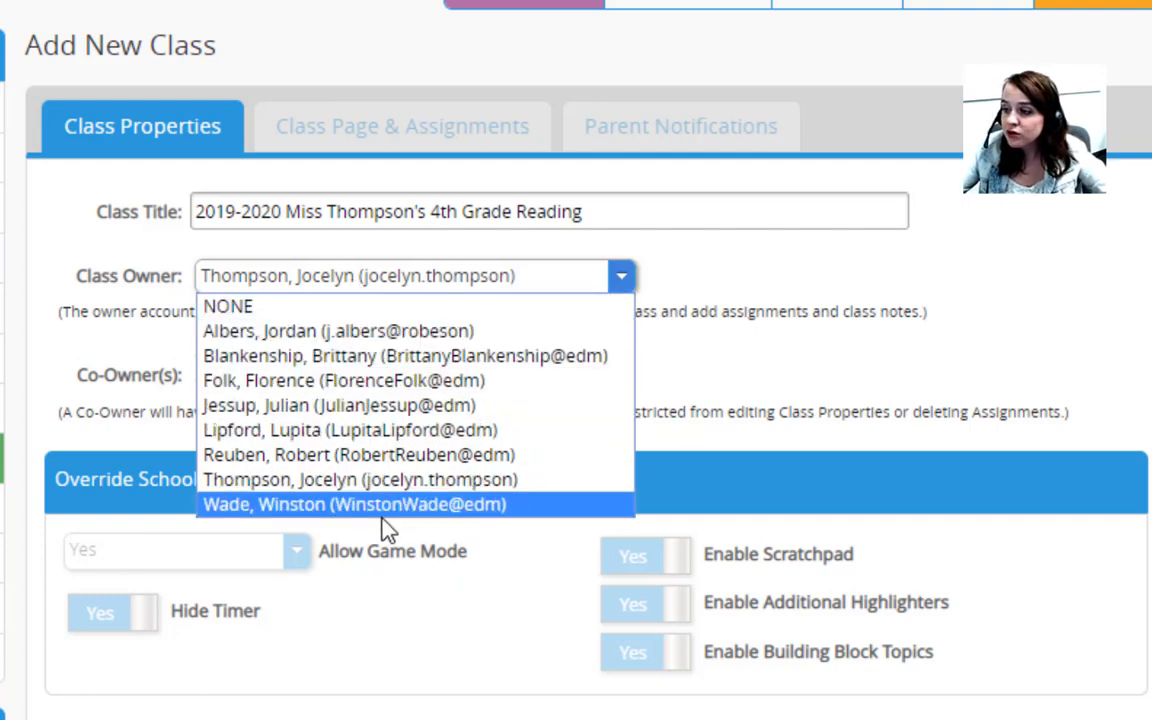
click(530, 382)
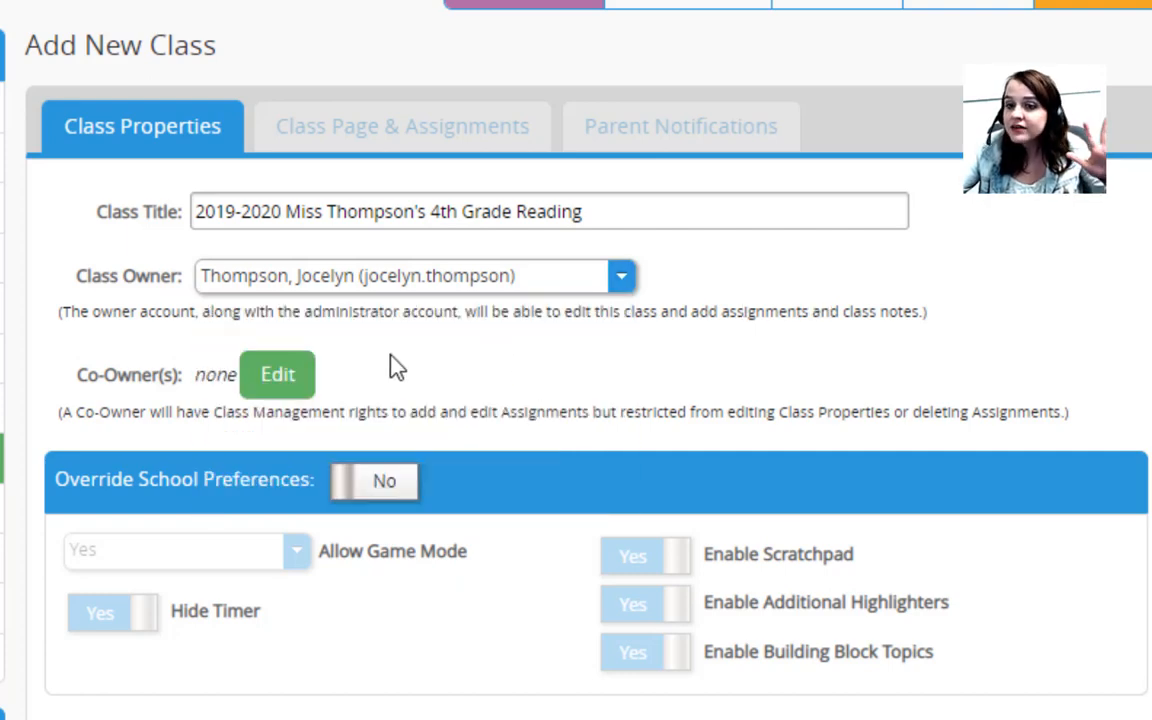
click(293, 394)
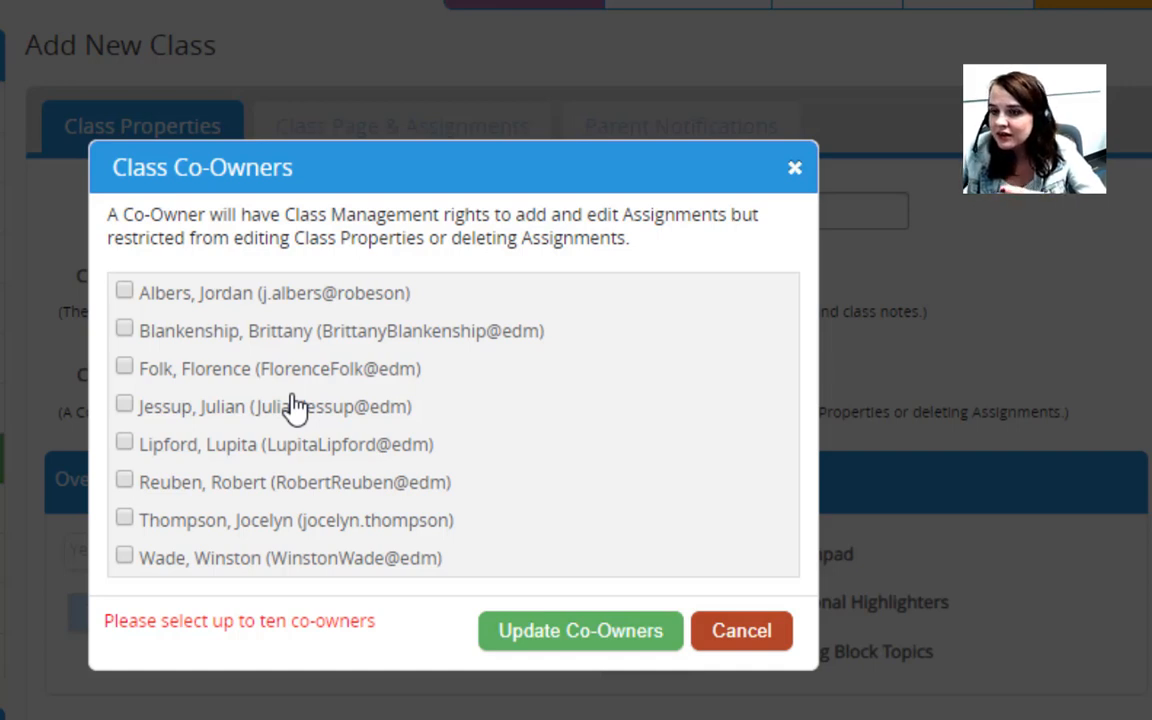
click(796, 172)
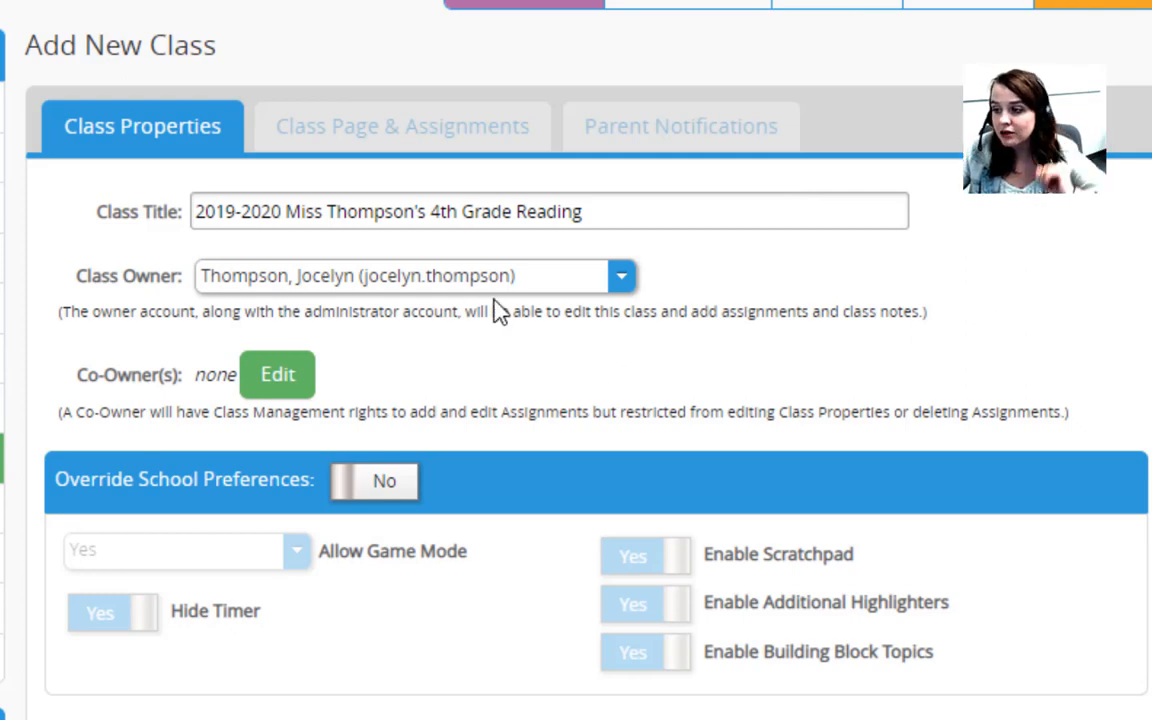
Turn on Override School Preferences for the new class and choose Yes for Allow Game Mode
scroll(447, 545, down, 2)
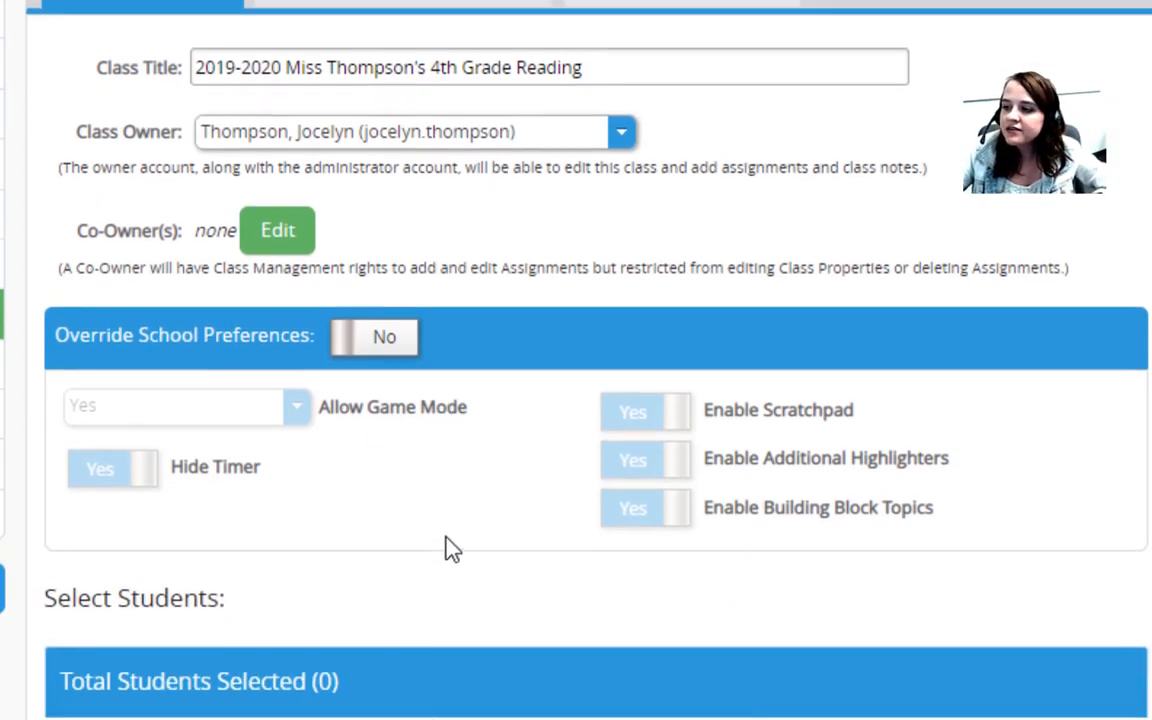
scroll(449, 547, down, 2)
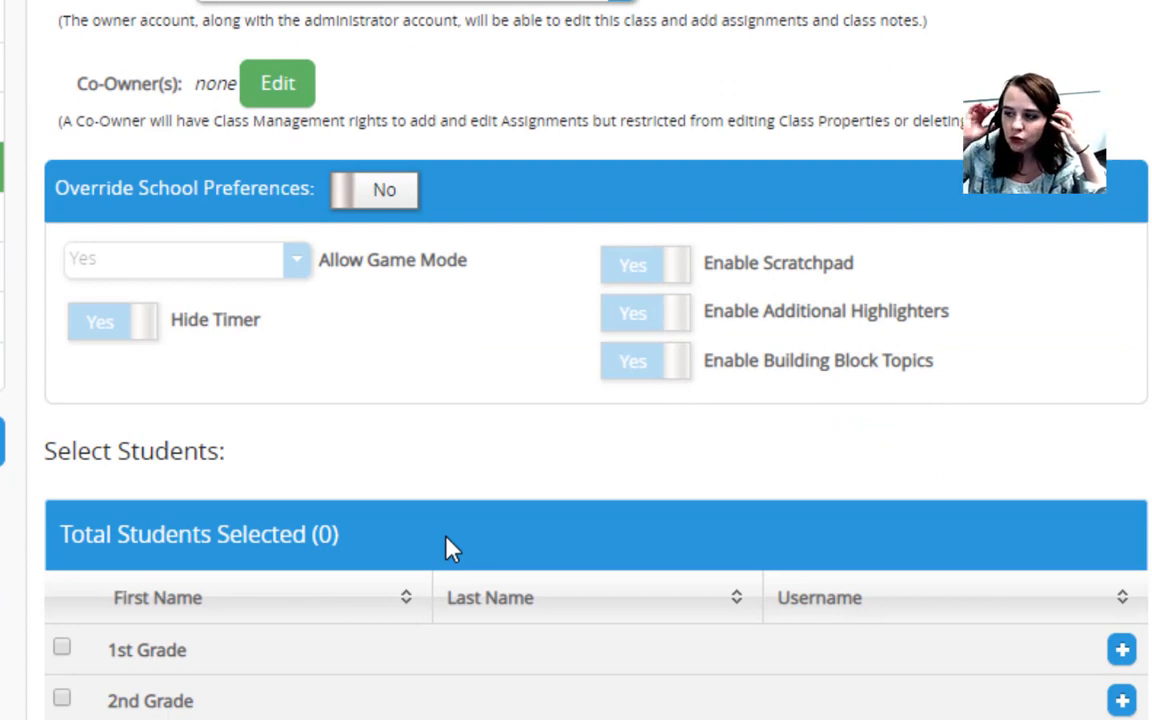
click(362, 222)
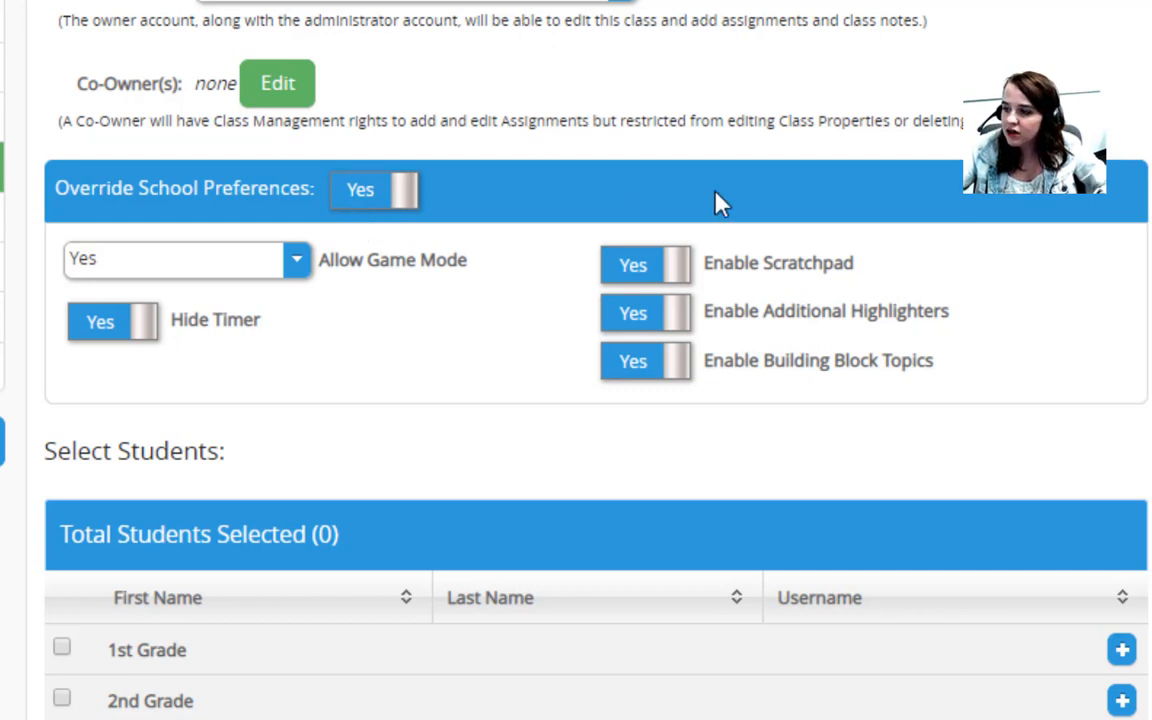
click(296, 262)
click(296, 262)
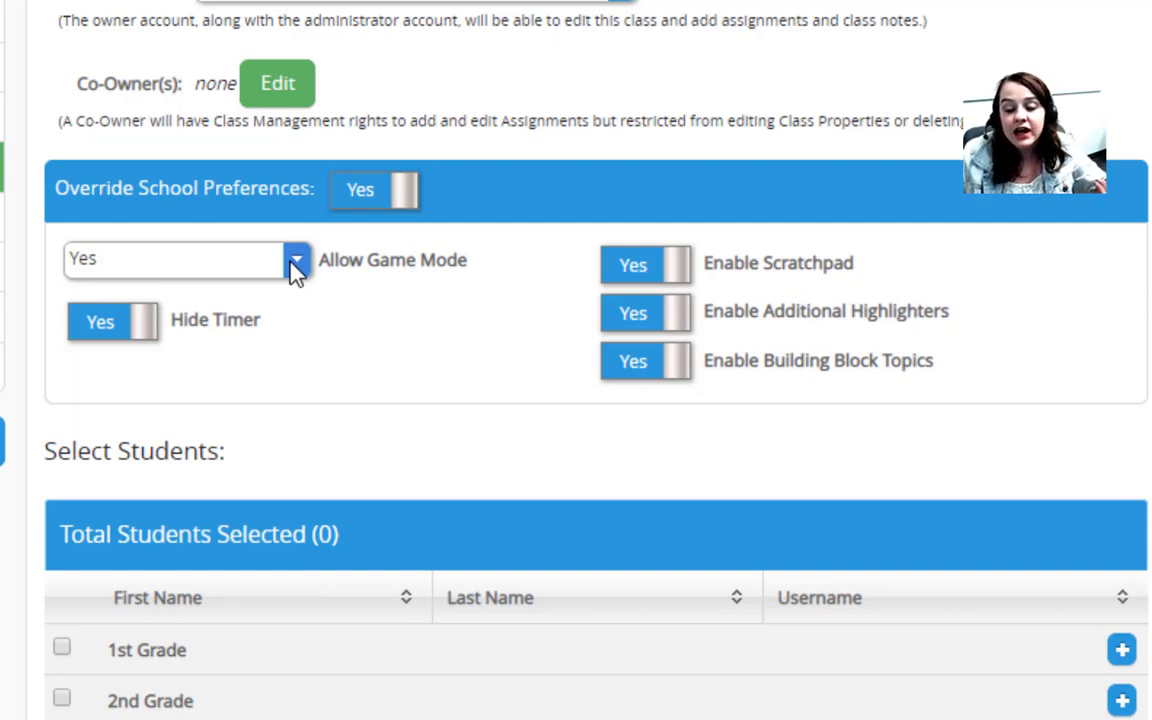
click(296, 262)
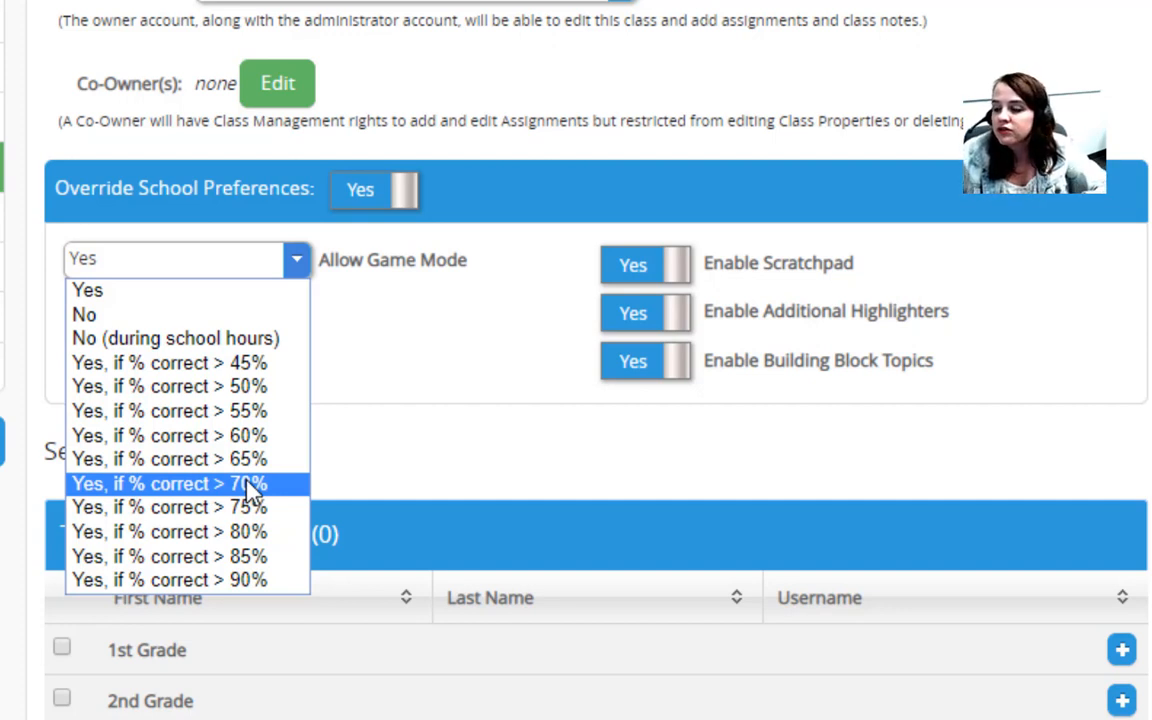
click(129, 291)
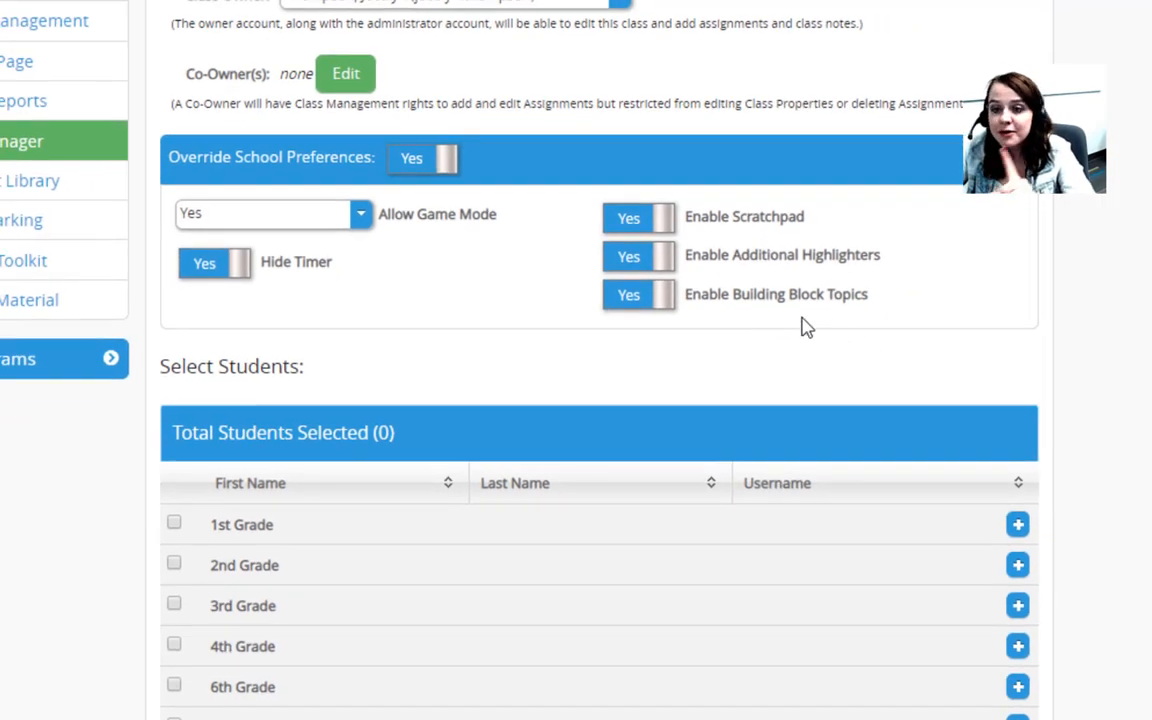
Expand the 4th Grade group under Select Students and look through the students it lists
scroll(797, 296, down, 1)
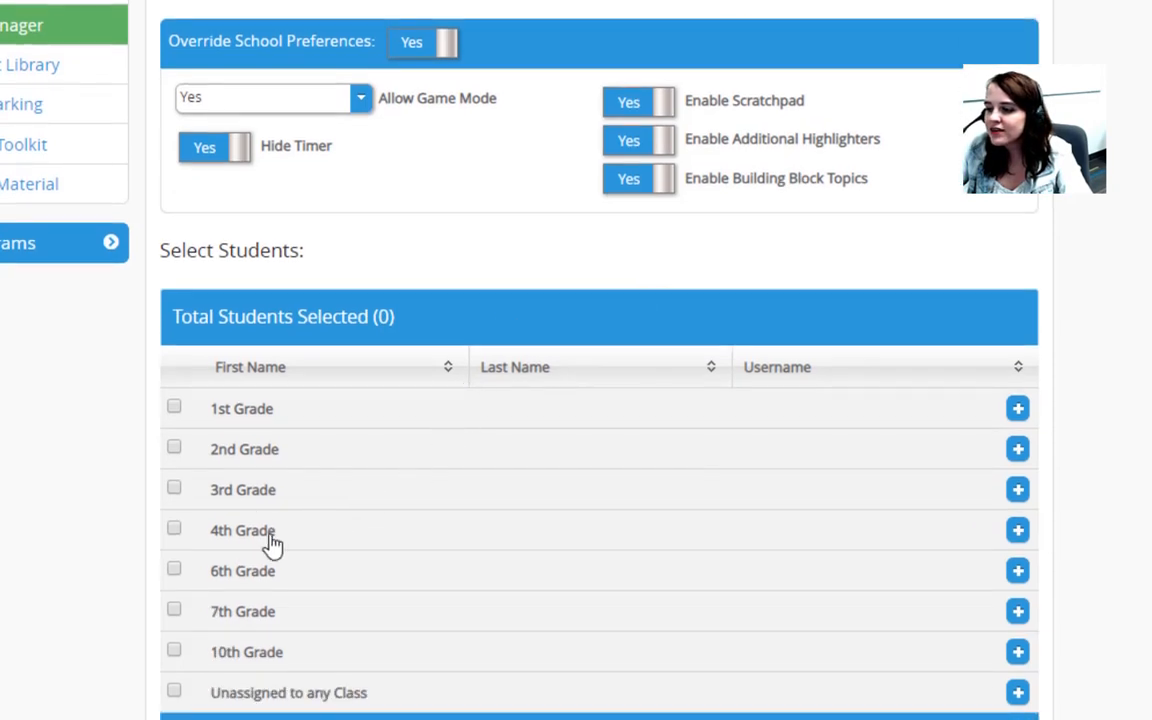
click(1016, 532)
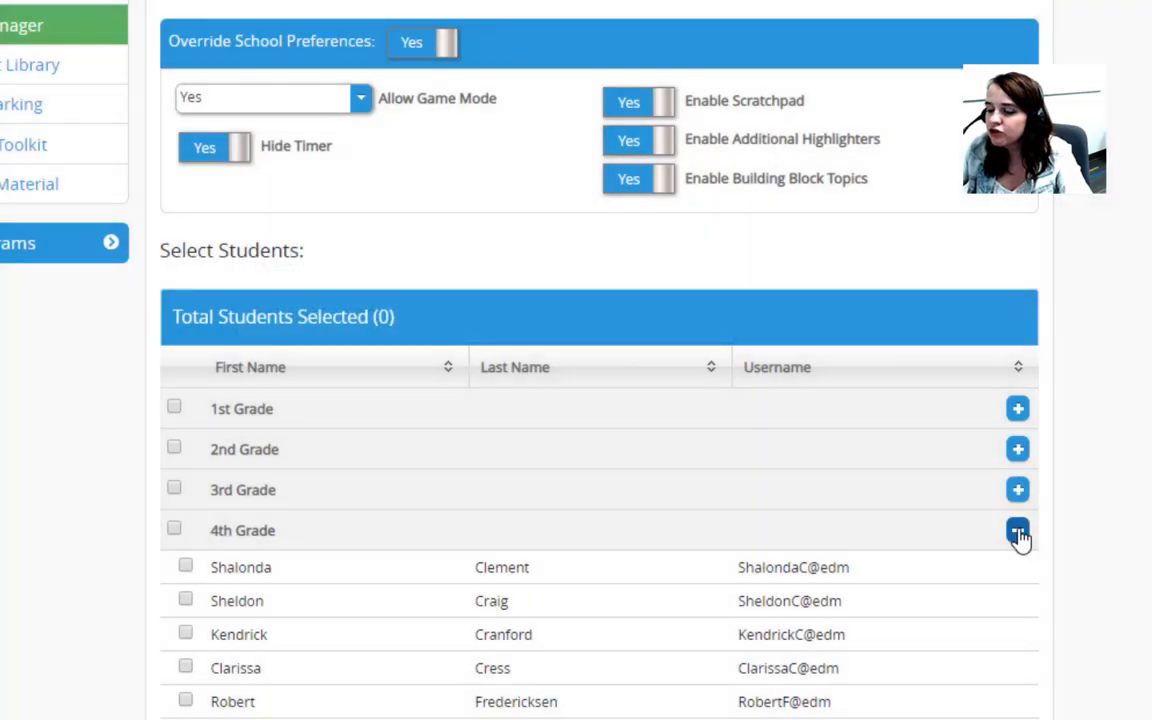
scroll(998, 478, down, 1)
scroll(998, 478, down, 7)
scroll(998, 478, up, 4)
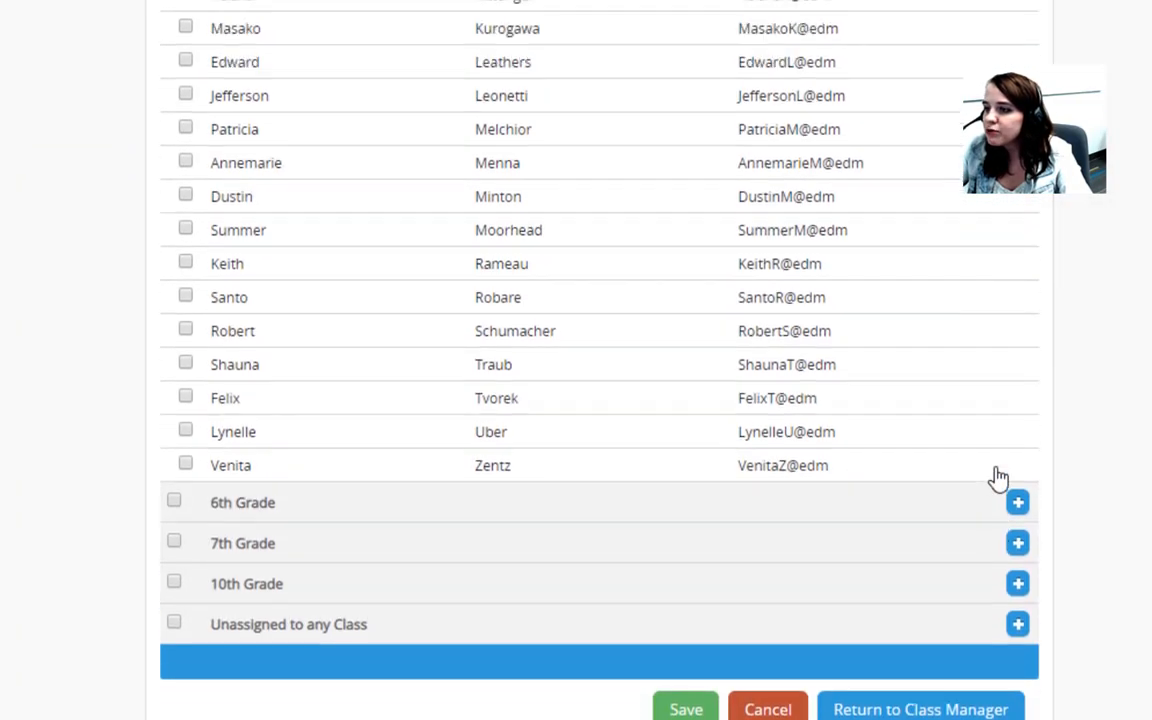
scroll(998, 478, up, 2)
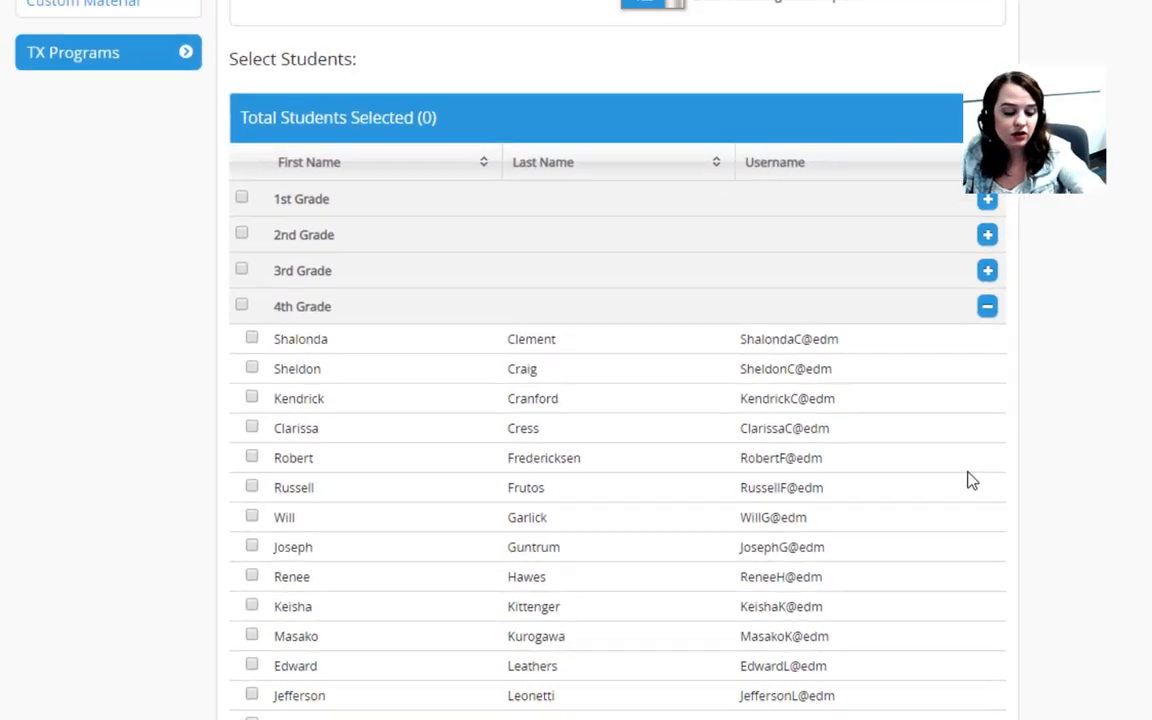
scroll(905, 381, up, 2)
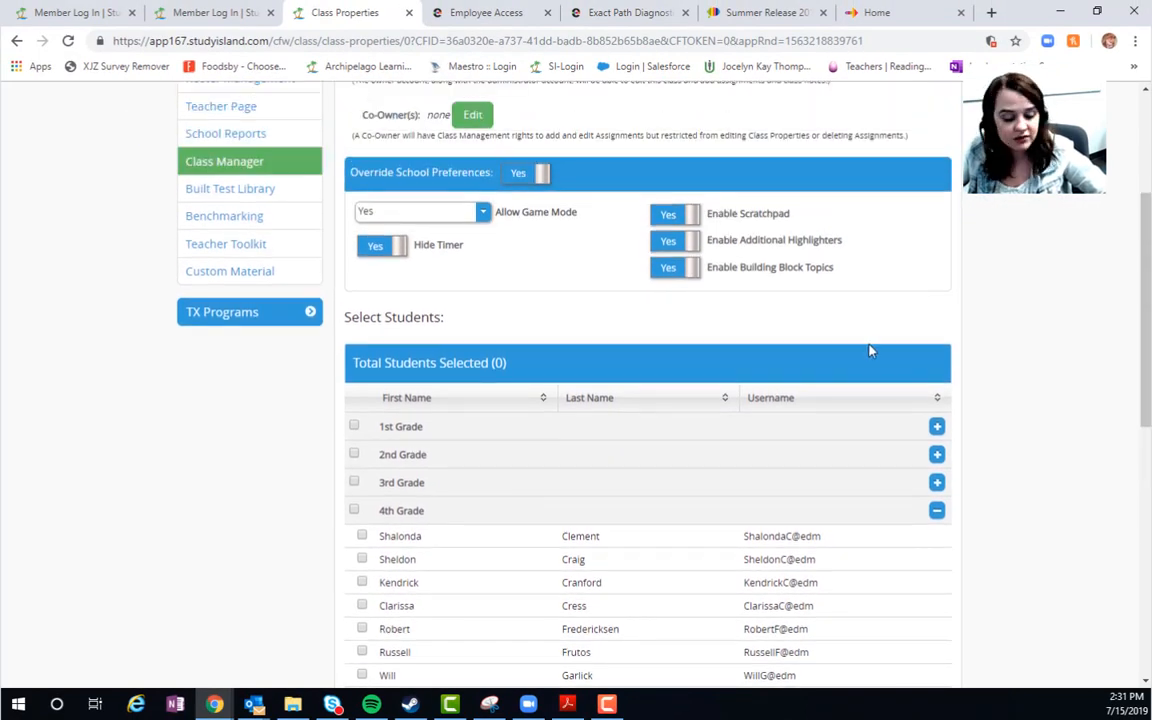
Search the page for a 4th Grade student's last name and select that student for the class
key(ctrl+f)
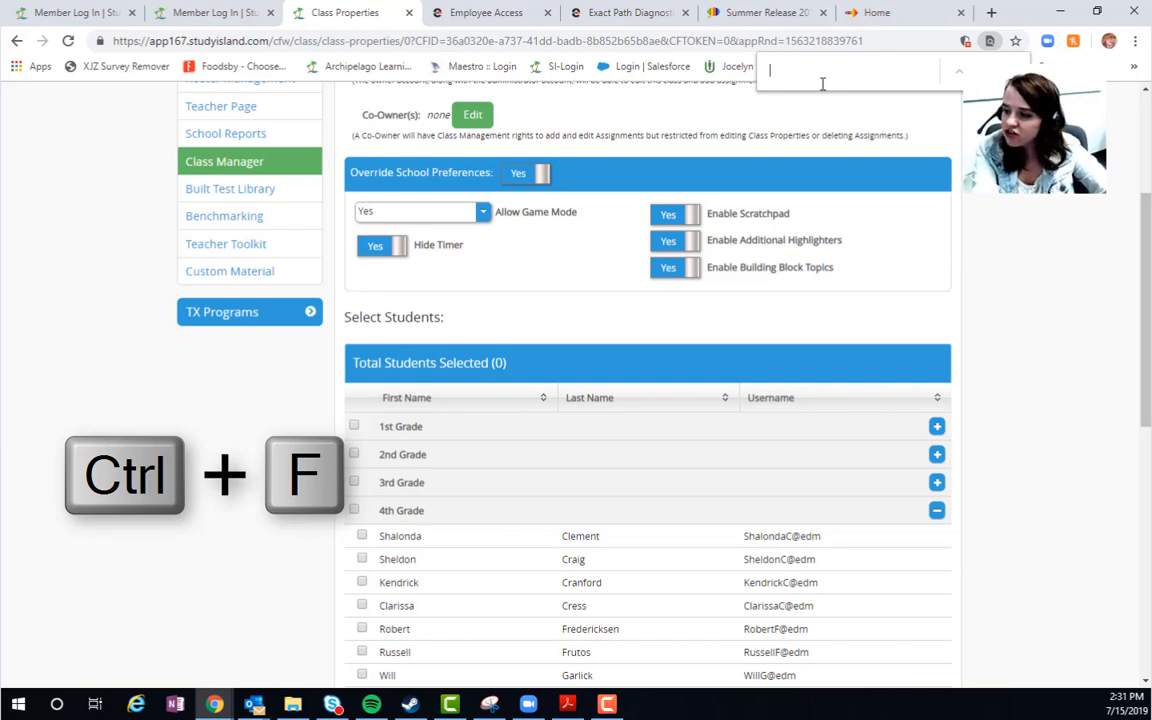
text(ga)
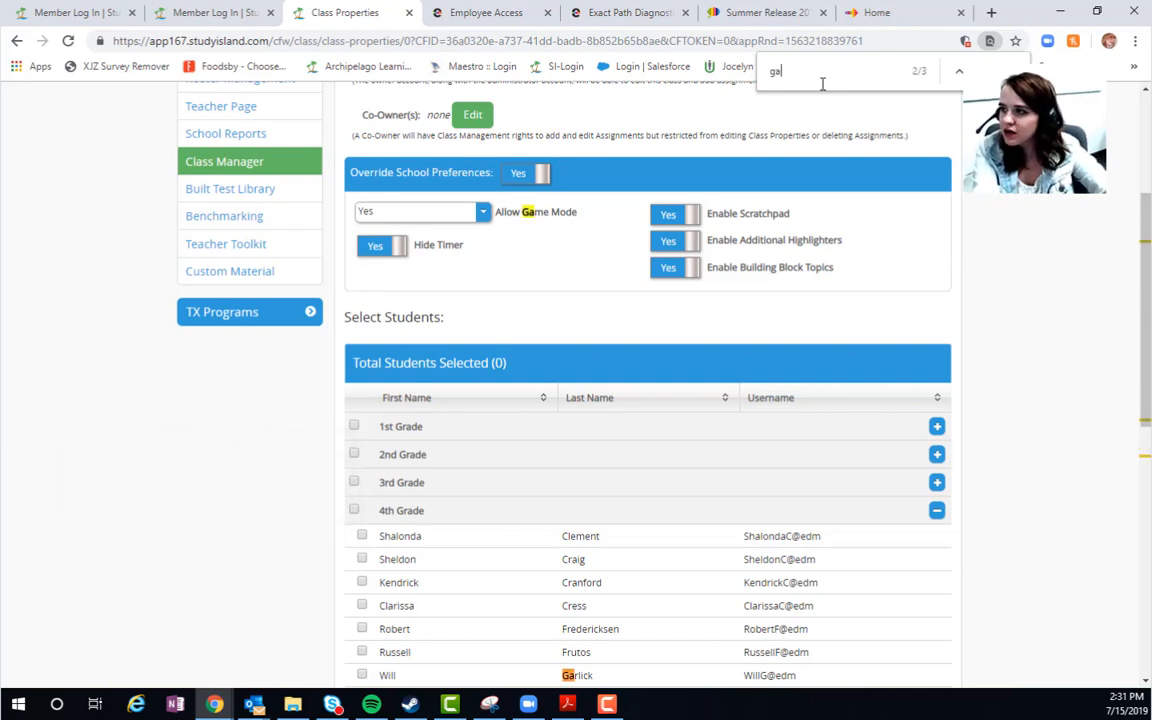
text(rlick)
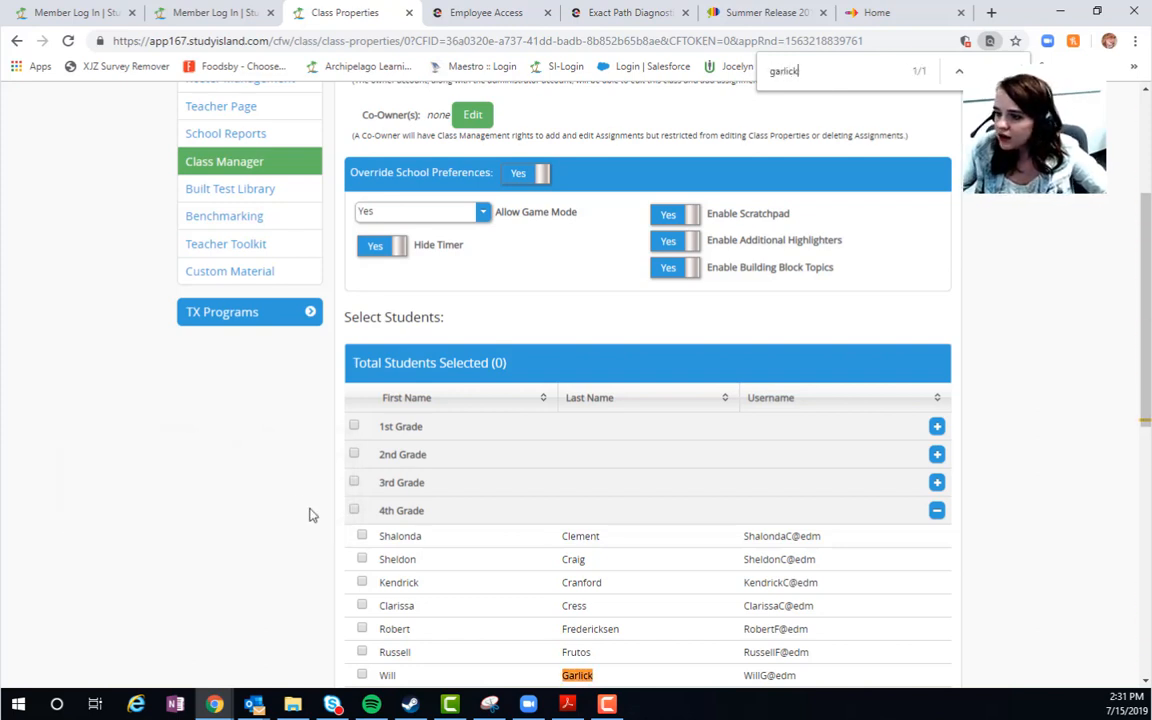
scroll(340, 514, down, 3)
click(362, 514)
Add seven consecutive 4th Grade students to the class, from the fifth to the eleventh row below the student already selected
scroll(483, 519, down, 3)
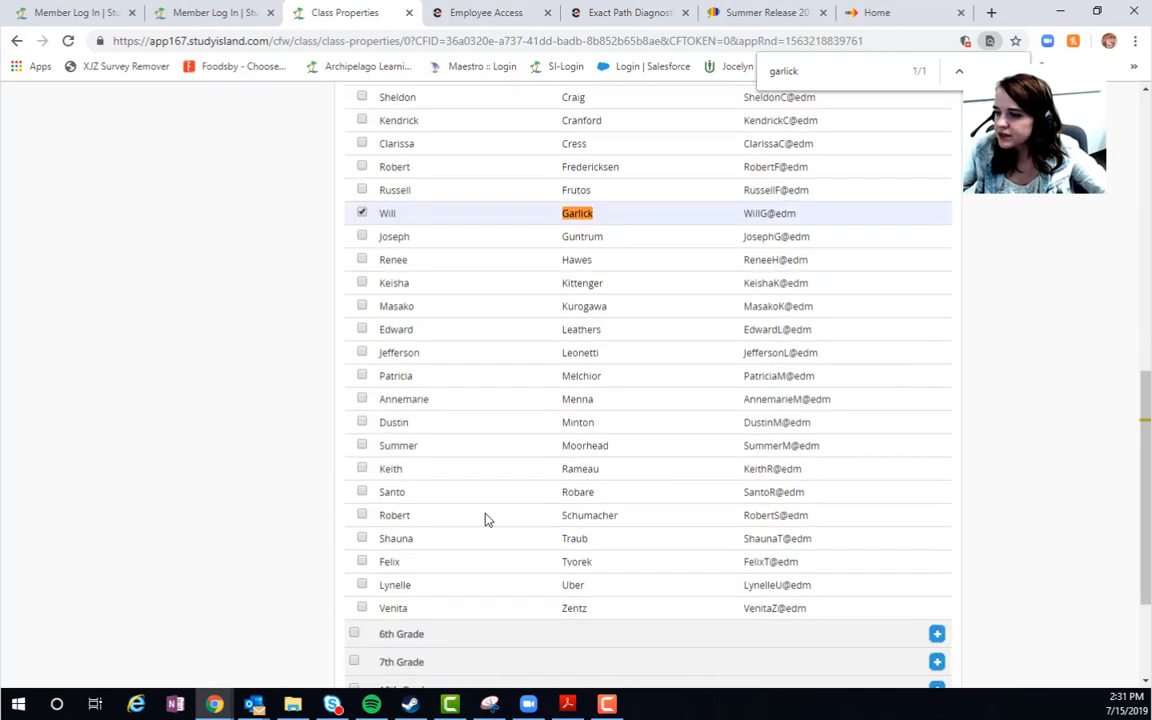
click(362, 450)
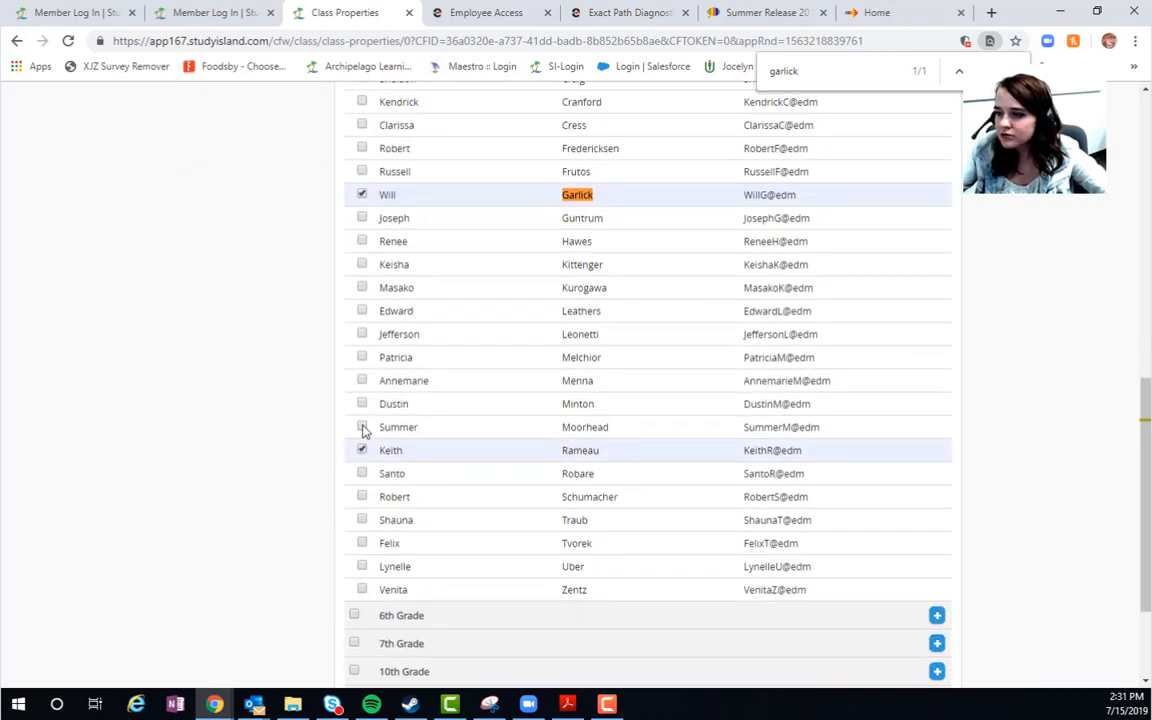
click(362, 427)
click(362, 404)
click(362, 380)
click(362, 357)
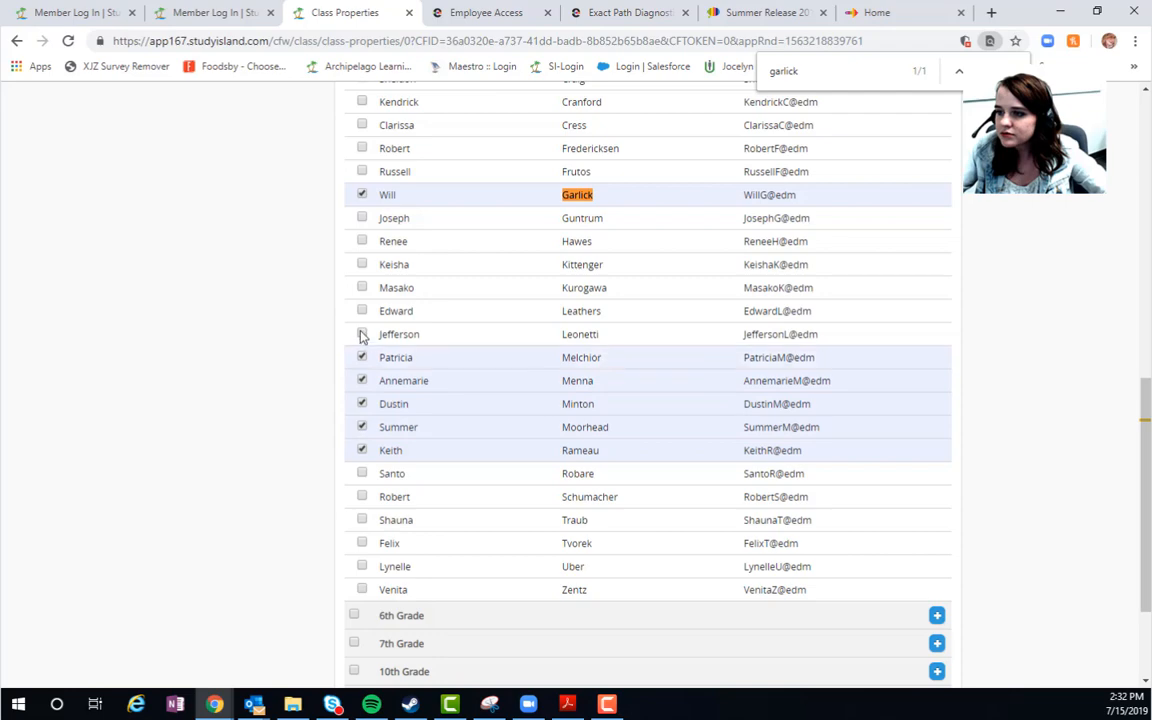
click(362, 334)
click(362, 311)
Check the Total Students Selected count and save the new class
scroll(825, 311, down, 1)
scroll(921, 296, down, 2)
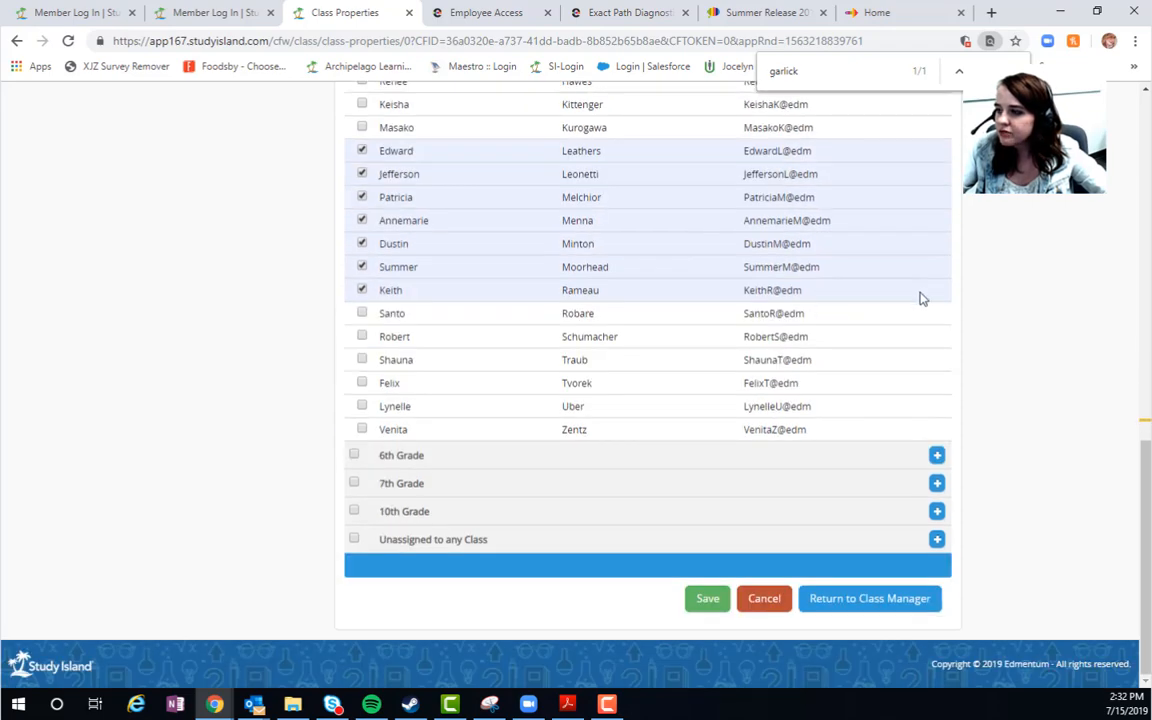
scroll(998, 296, up, 5)
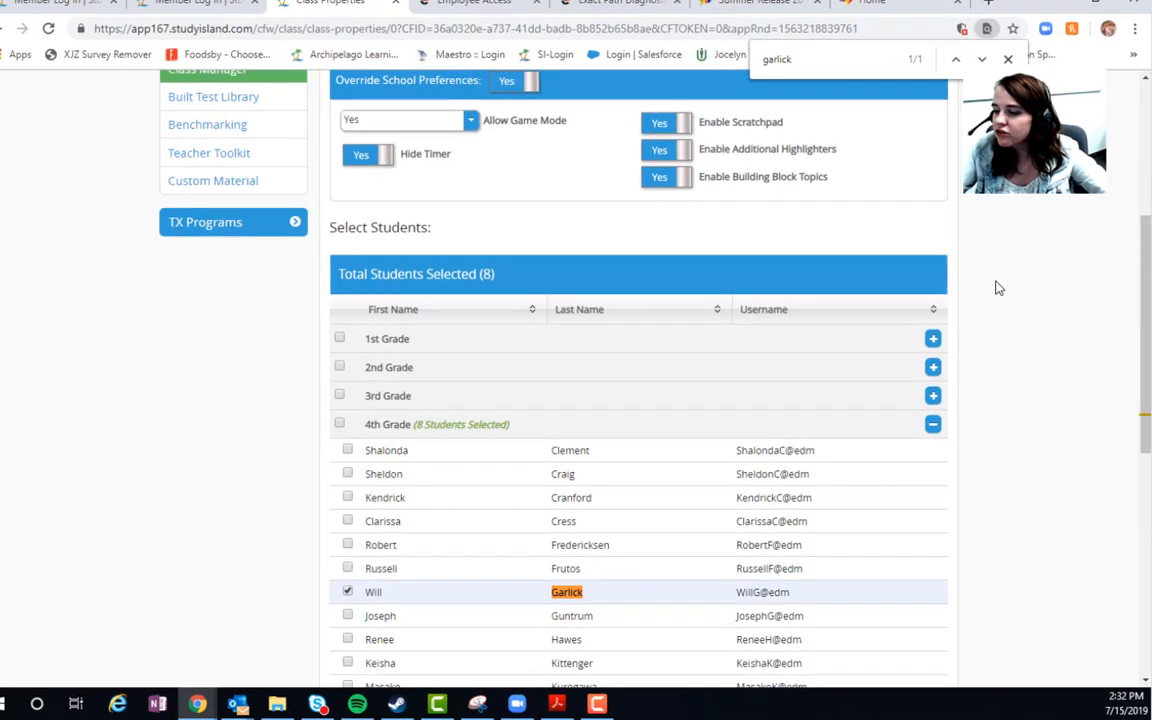
scroll(996, 288, down, 5)
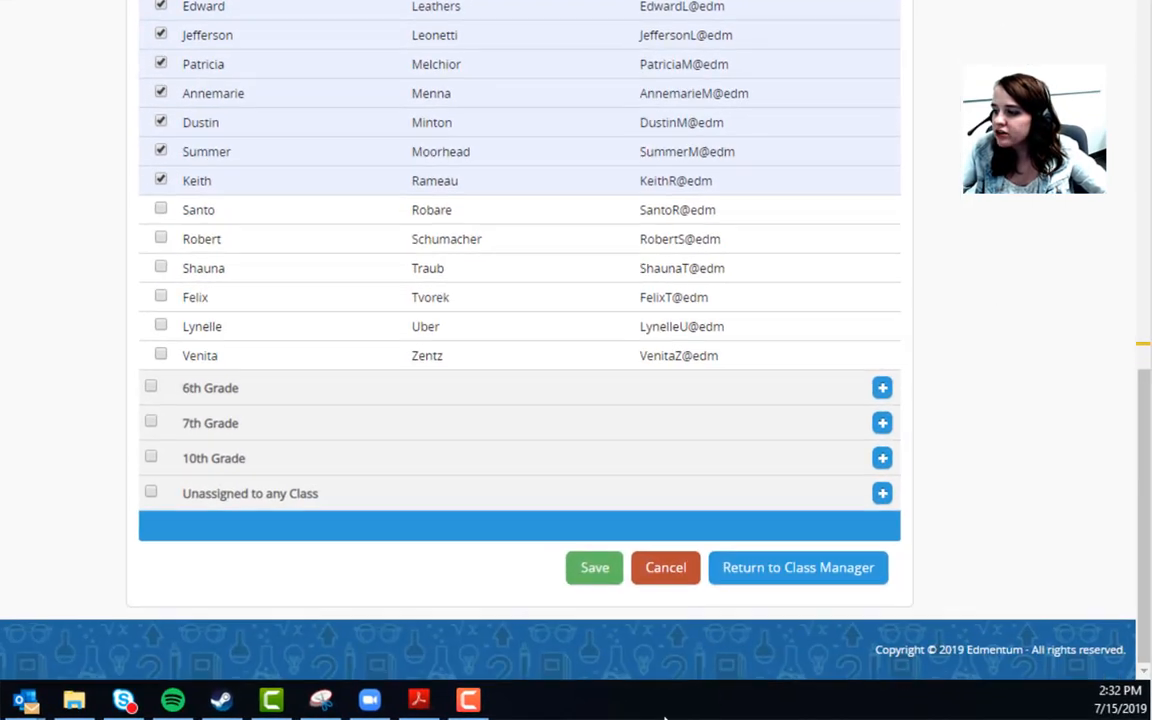
click(560, 560)
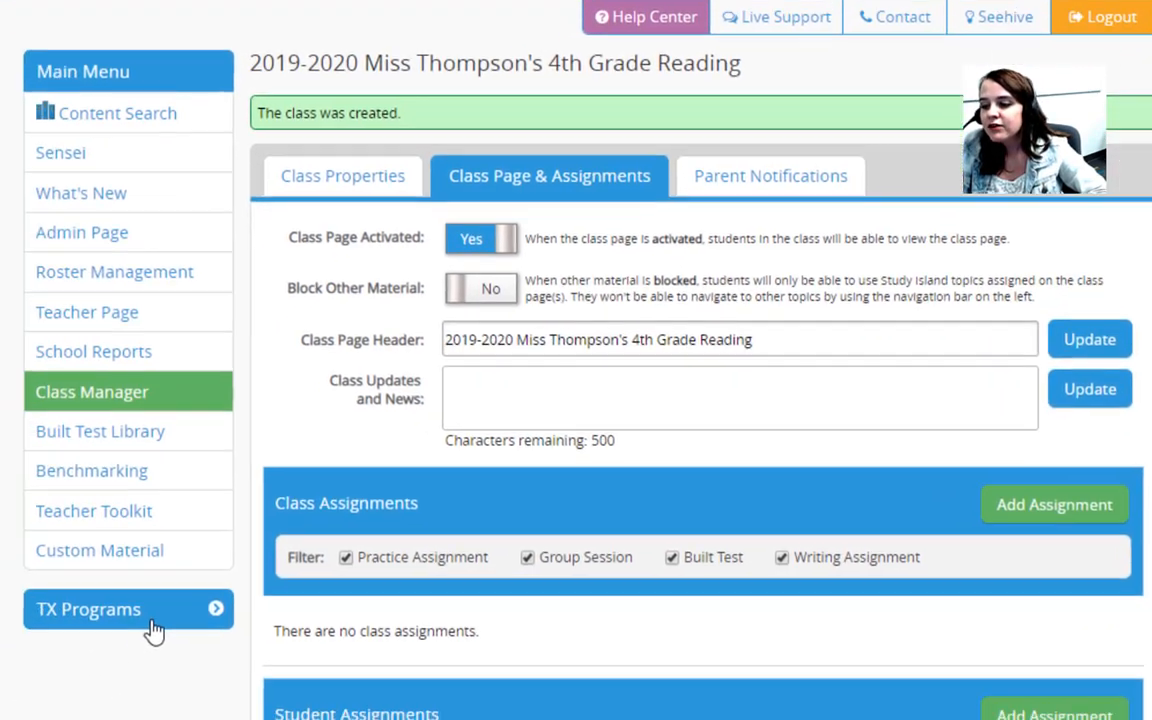
Look through the grade levels under TX Programs that the Block Other Material setting affects
click(55, 660)
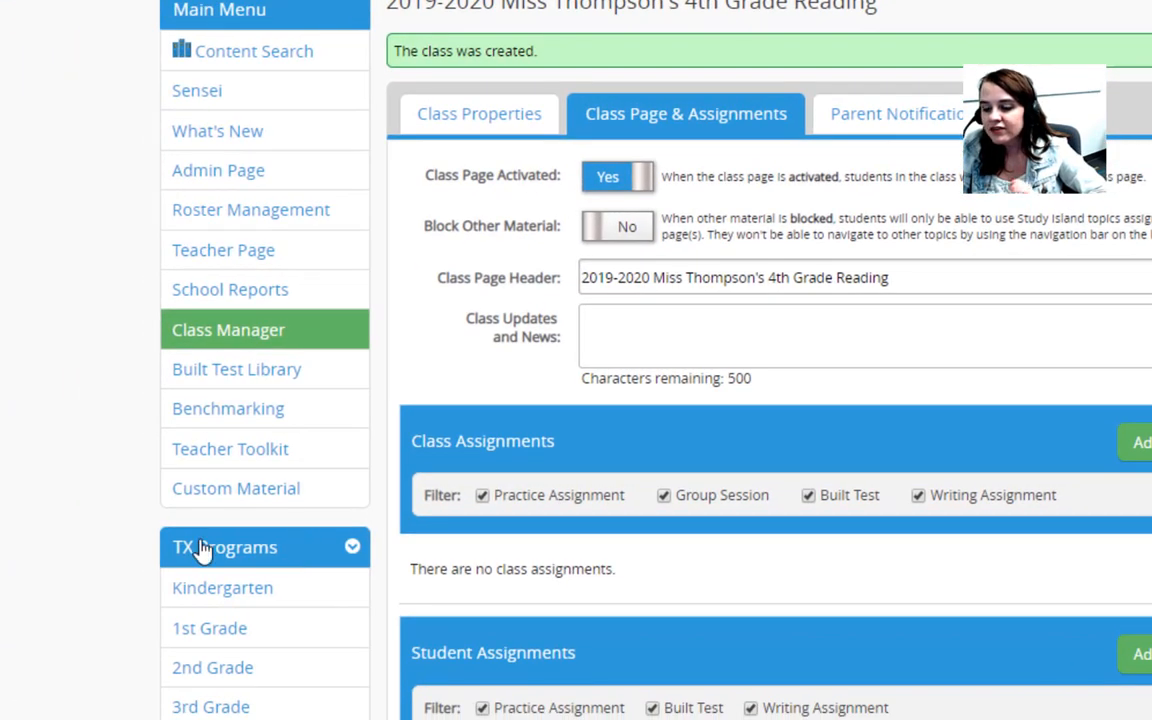
scroll(236, 545, down, 2)
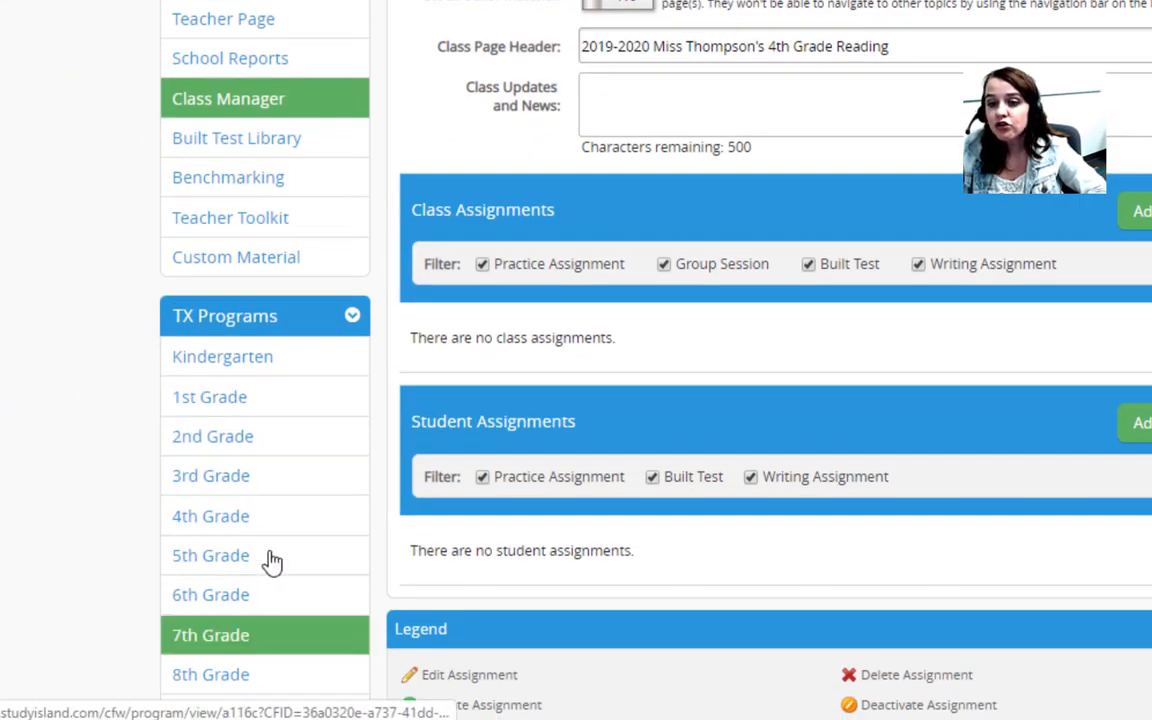
scroll(325, 440, up, 2)
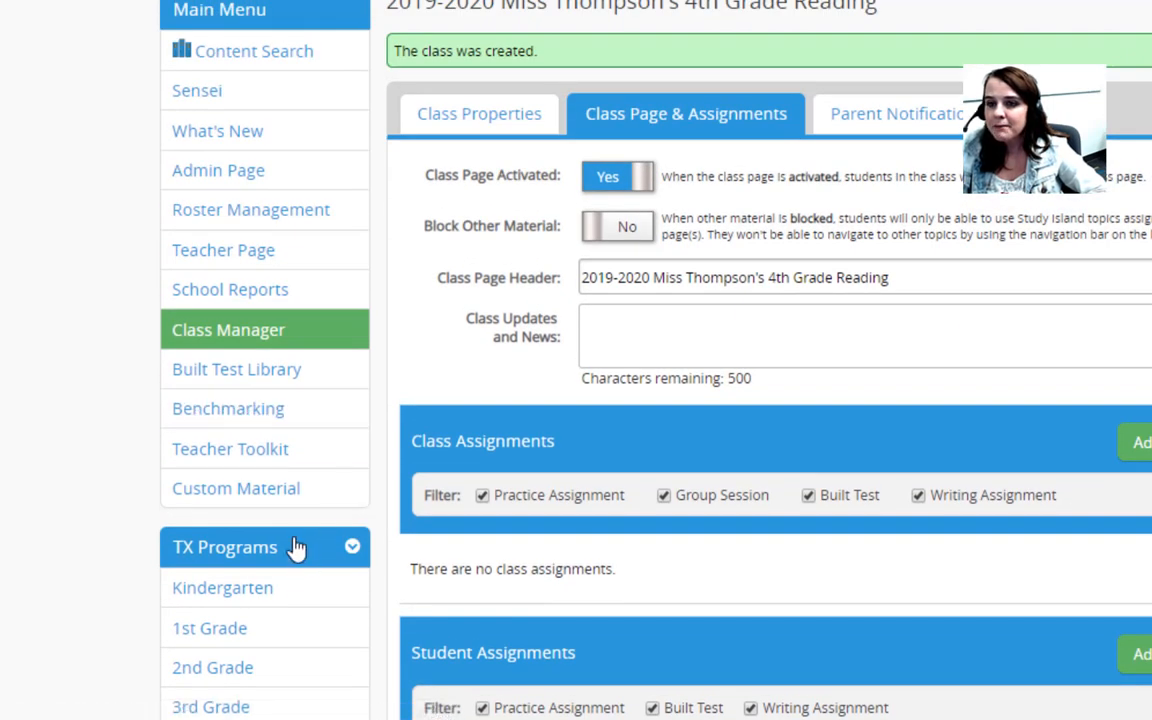
click(296, 548)
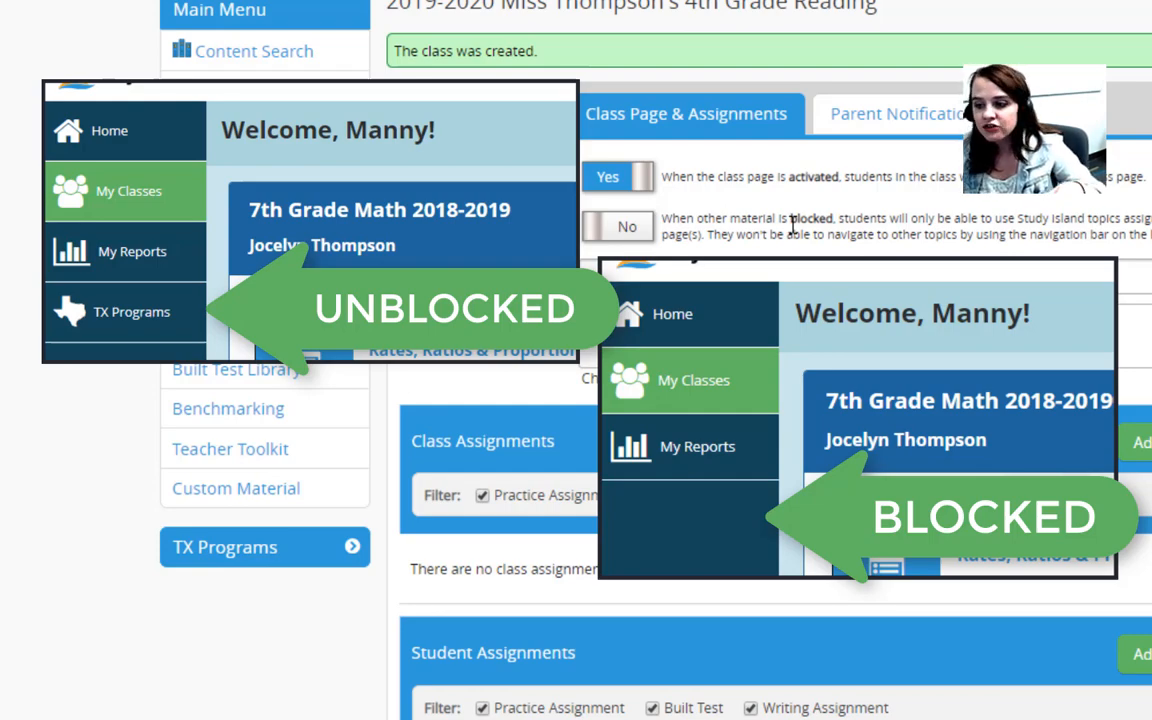
click(265, 548)
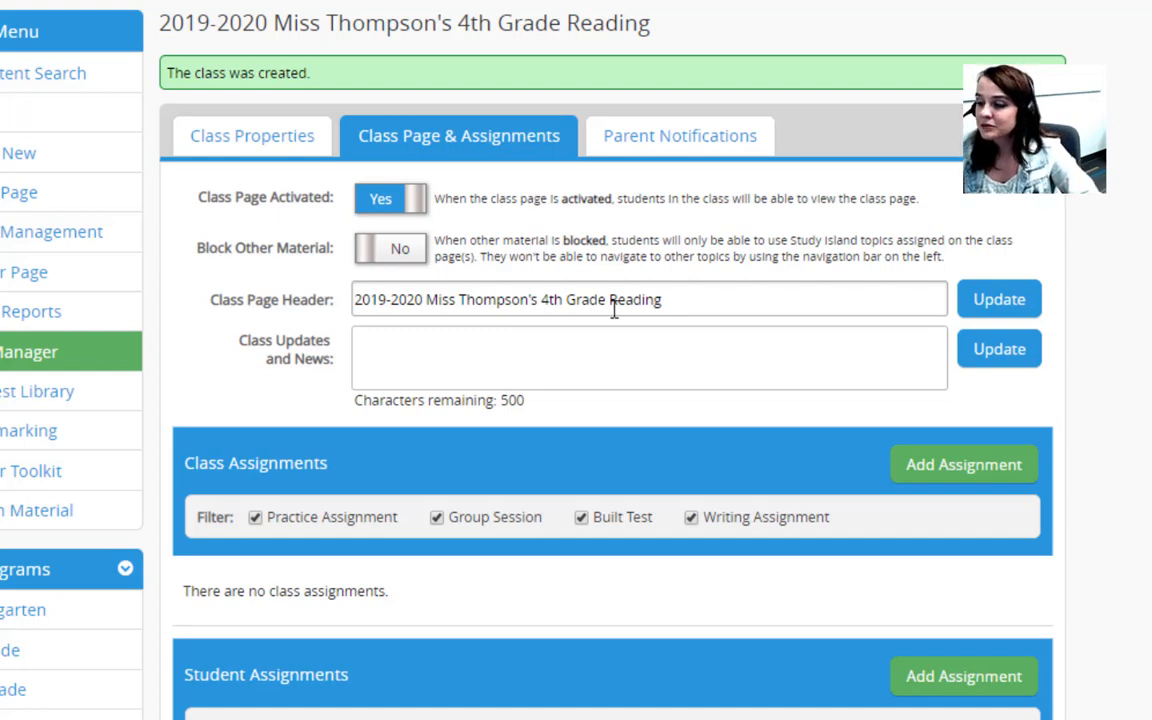
Change the Class Page Header to the teacher's title and name in possessive form followed by "4th Grade Eagles", and update it
scroll(485, 238, down, 1)
scroll(517, 234, down, 1)
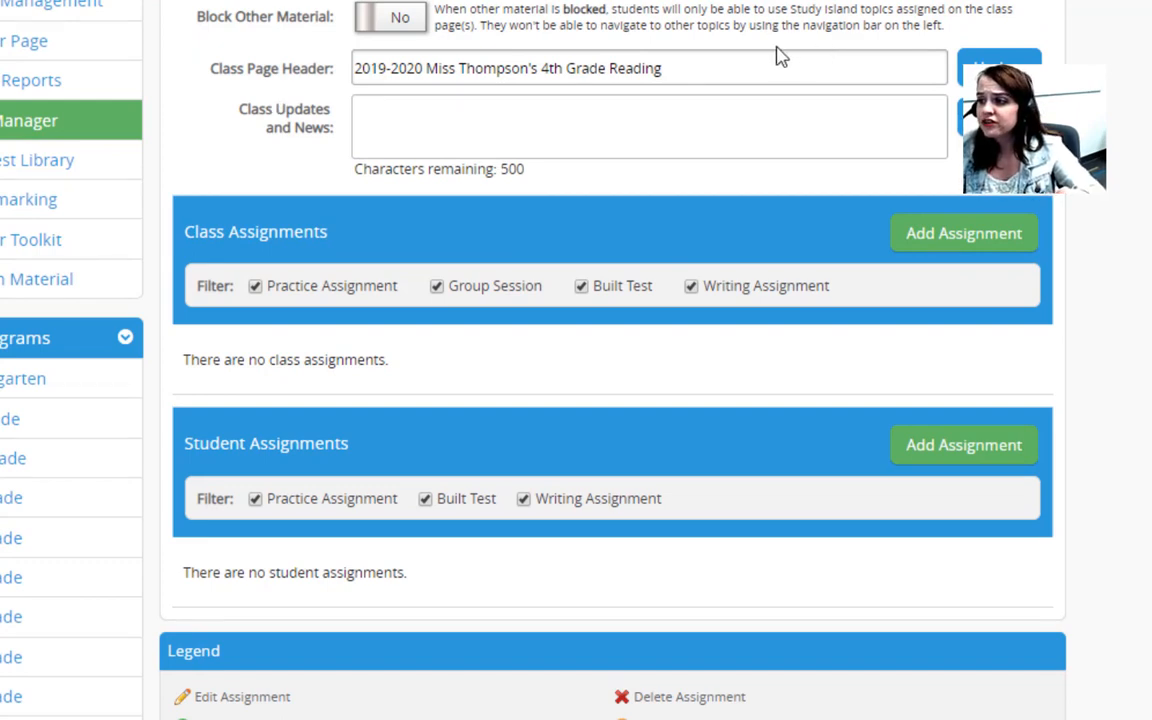
drag(730, 78, 353, 72)
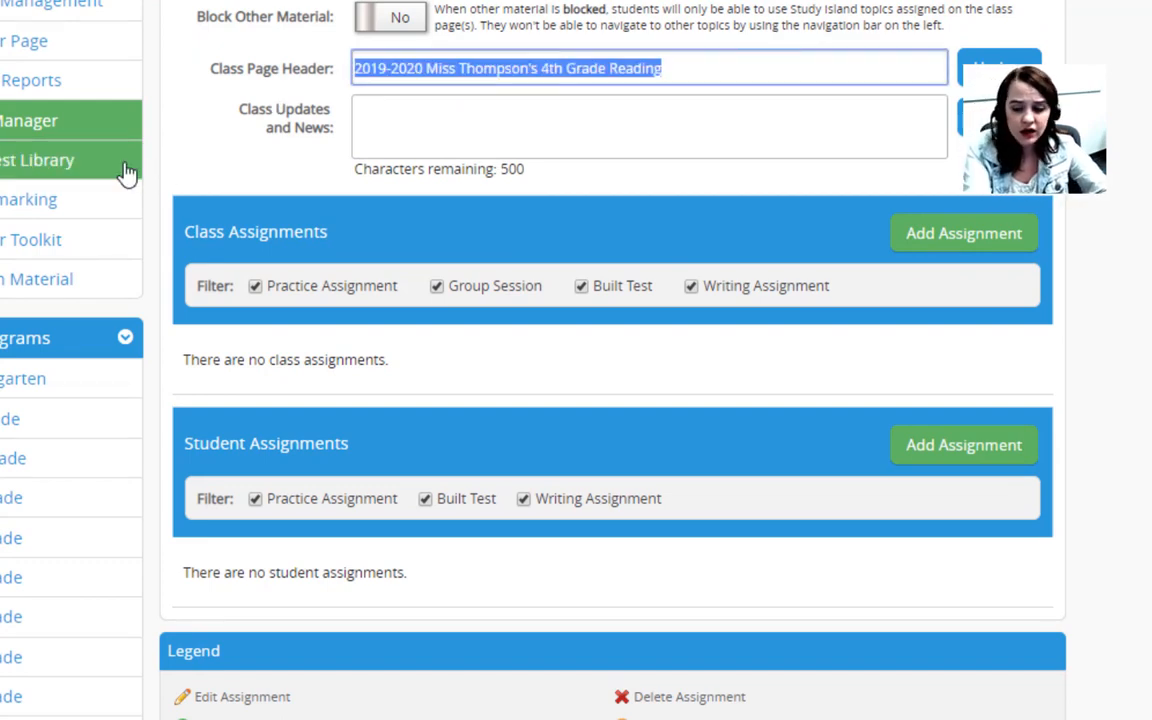
text(Miss Thompson)
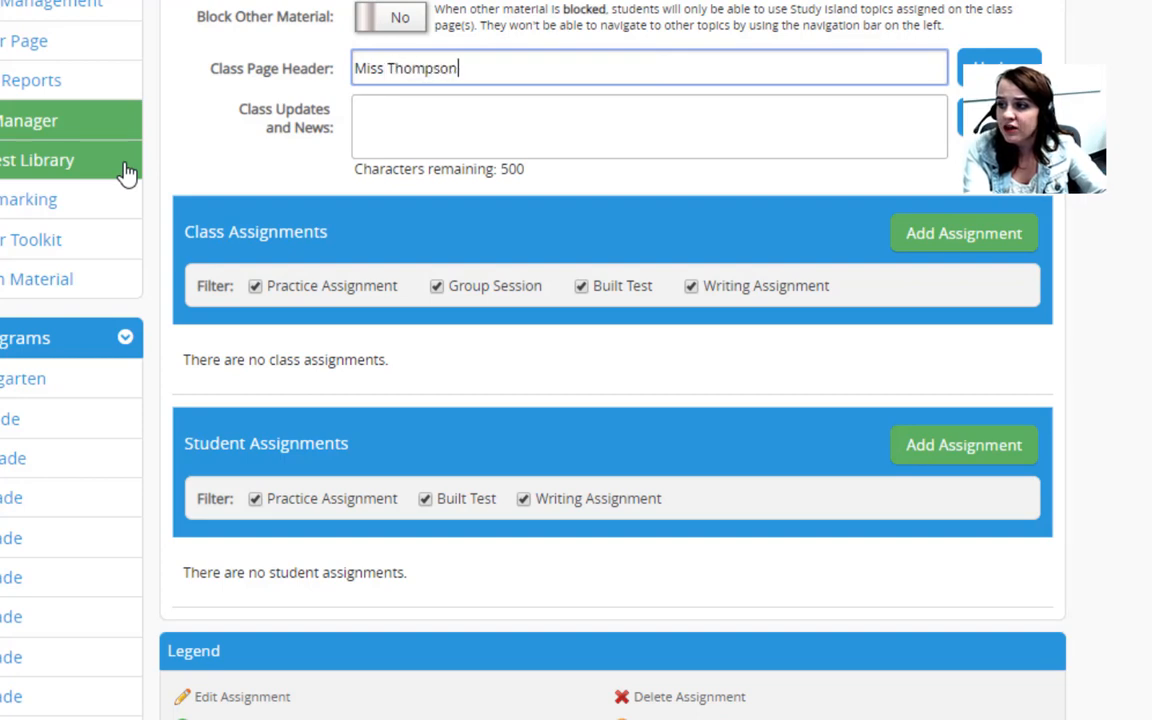
text('s Ea)
key(BackSpace)
key(BackSpace)
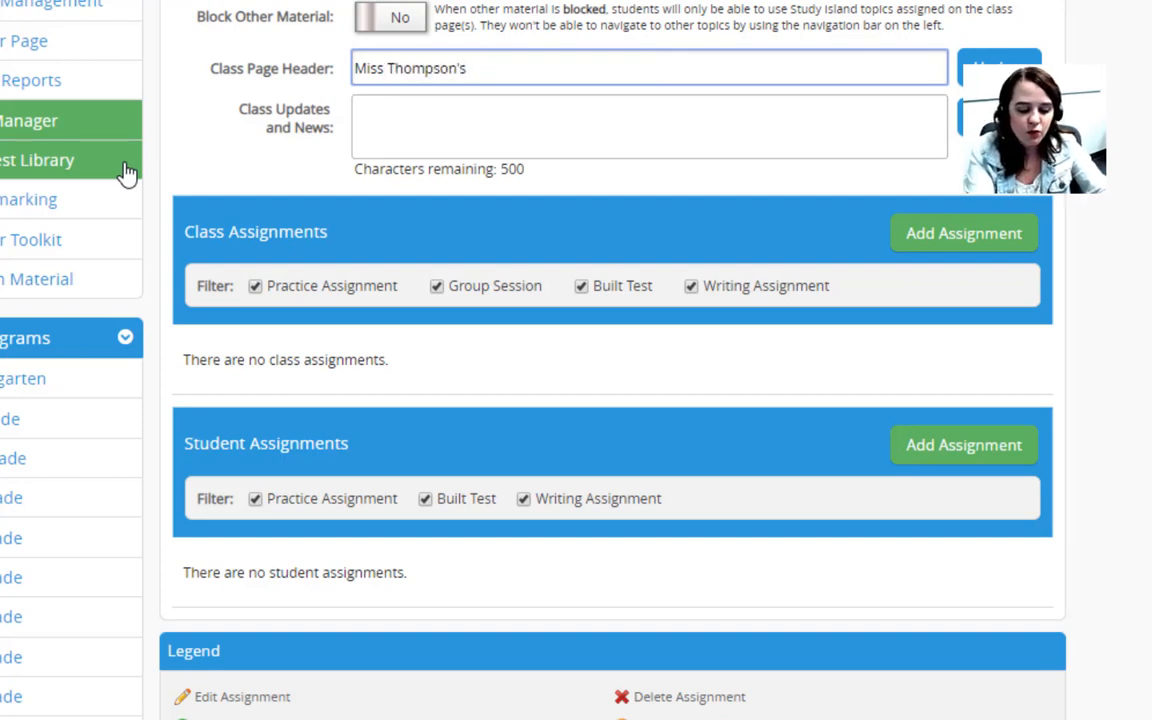
text(4th Grade Eagles)
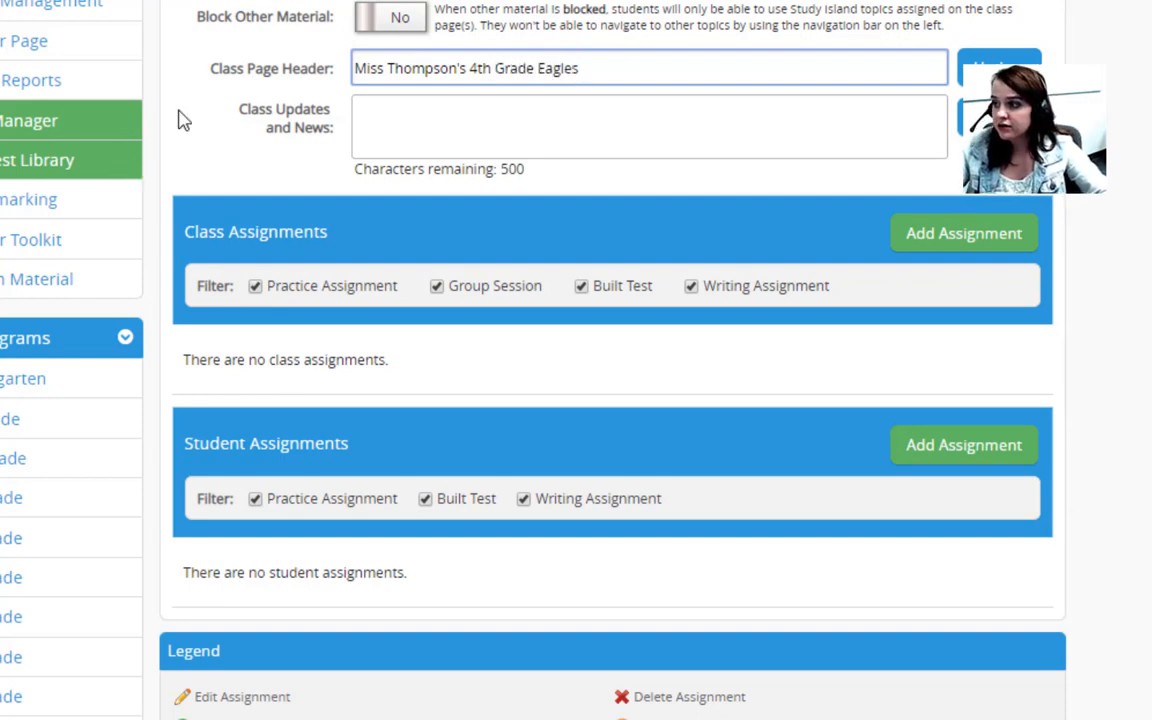
click(999, 70)
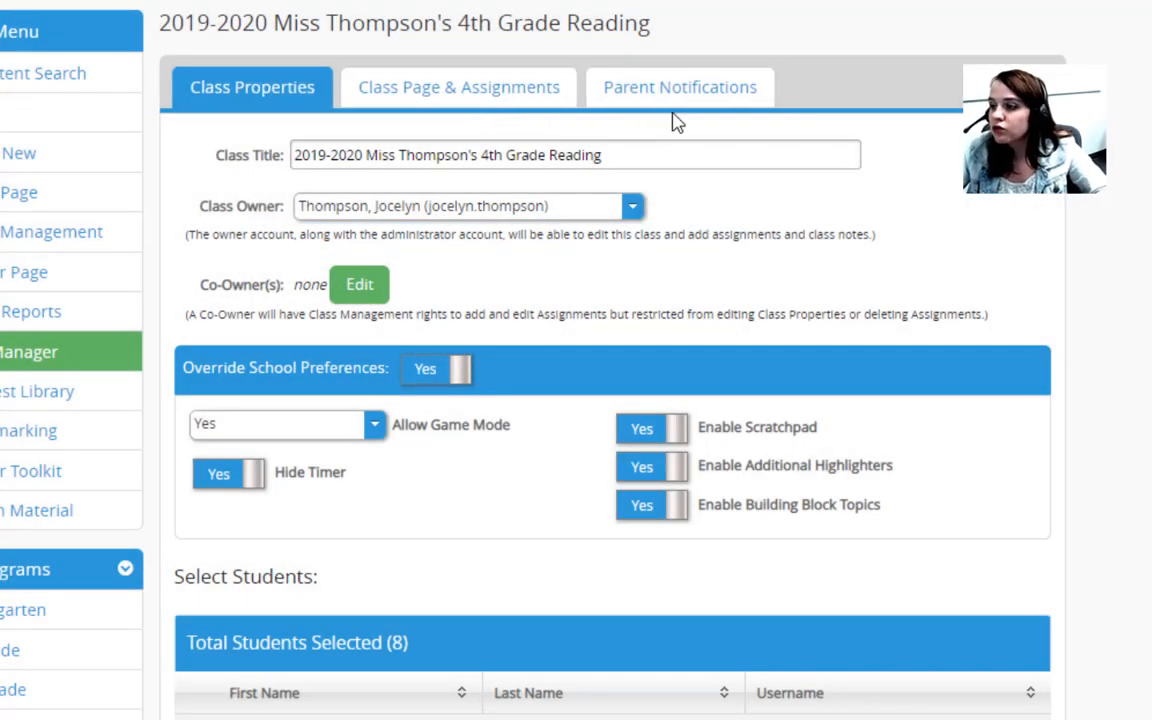
Return to Class Page & Assignments and review the Class Assignments, Student Assignments and Legend sections
click(514, 94)
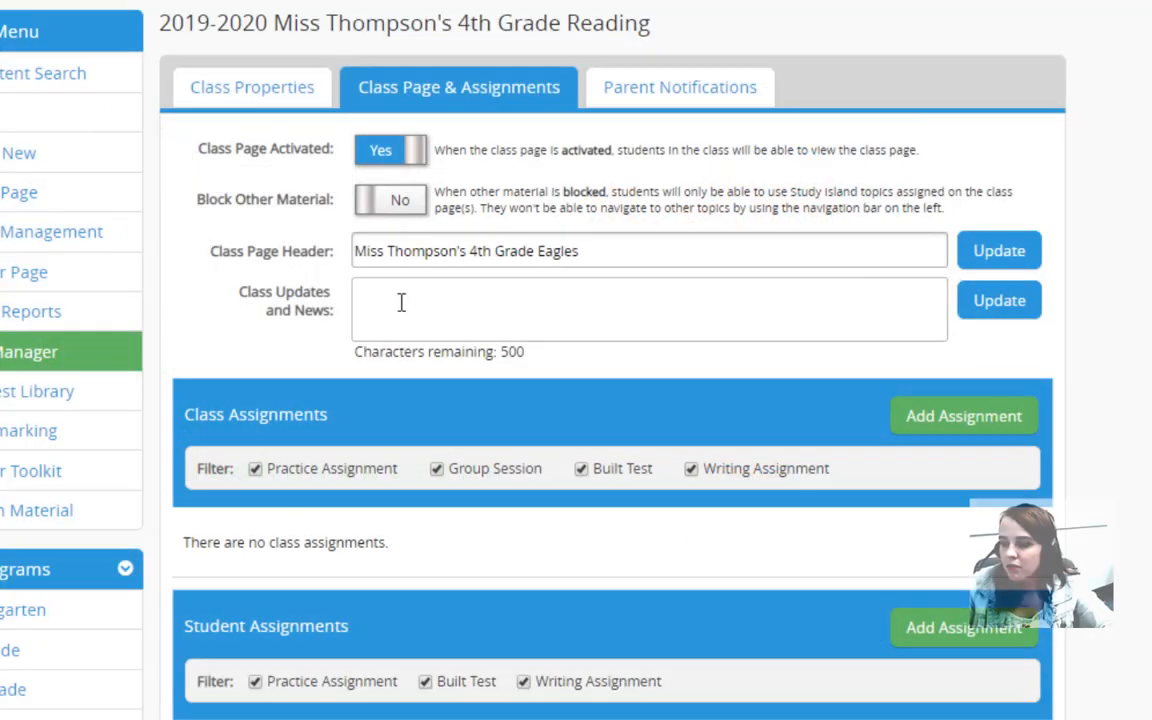
scroll(401, 303, down, 5)
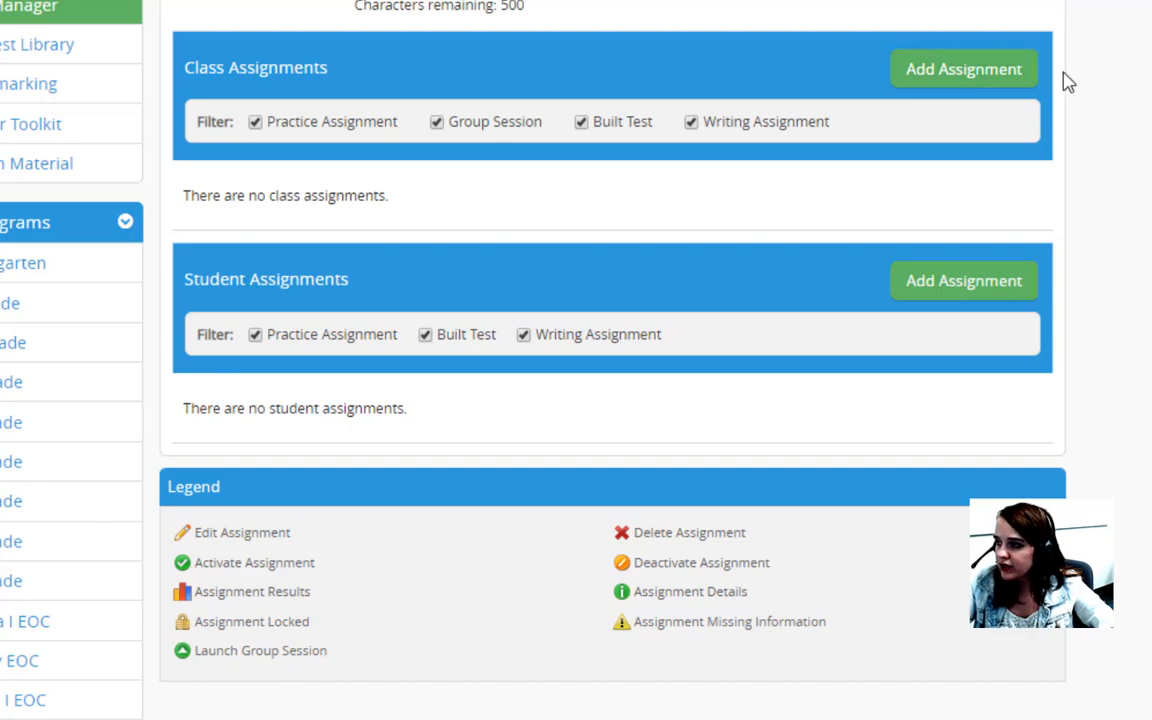
scroll(134, 399, up, 5)
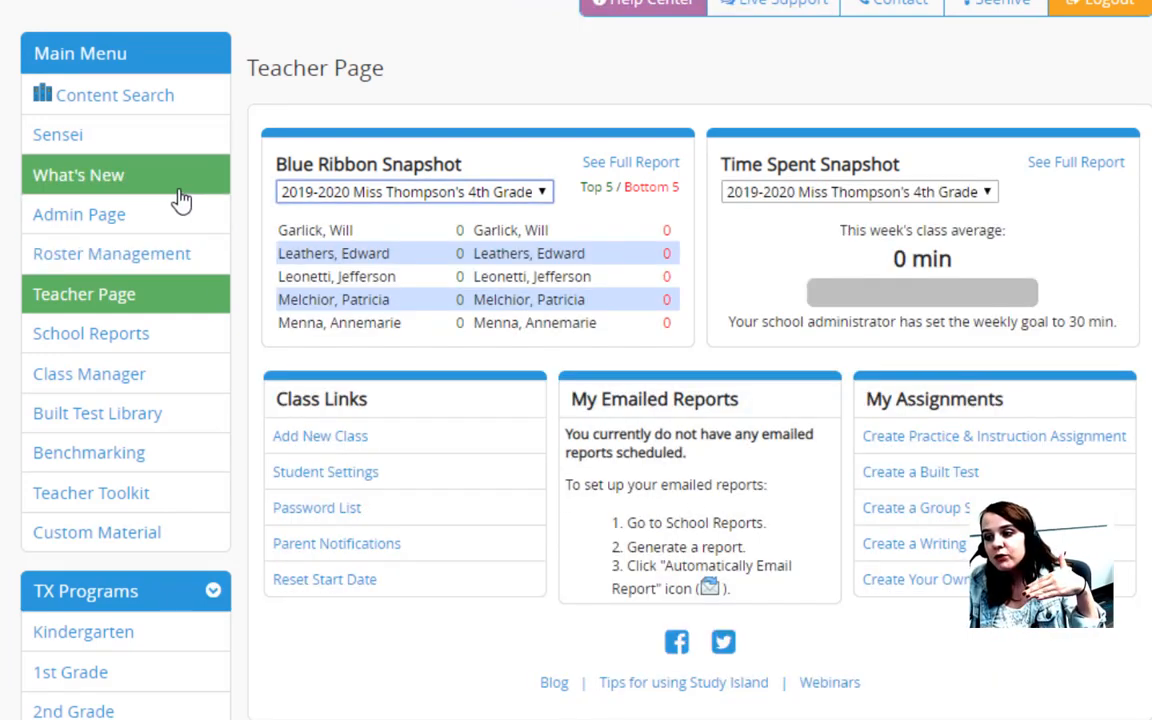
Open Content Search and show the TX 4th Grade topics for English Language Arts and Reading (Beta)
click(160, 108)
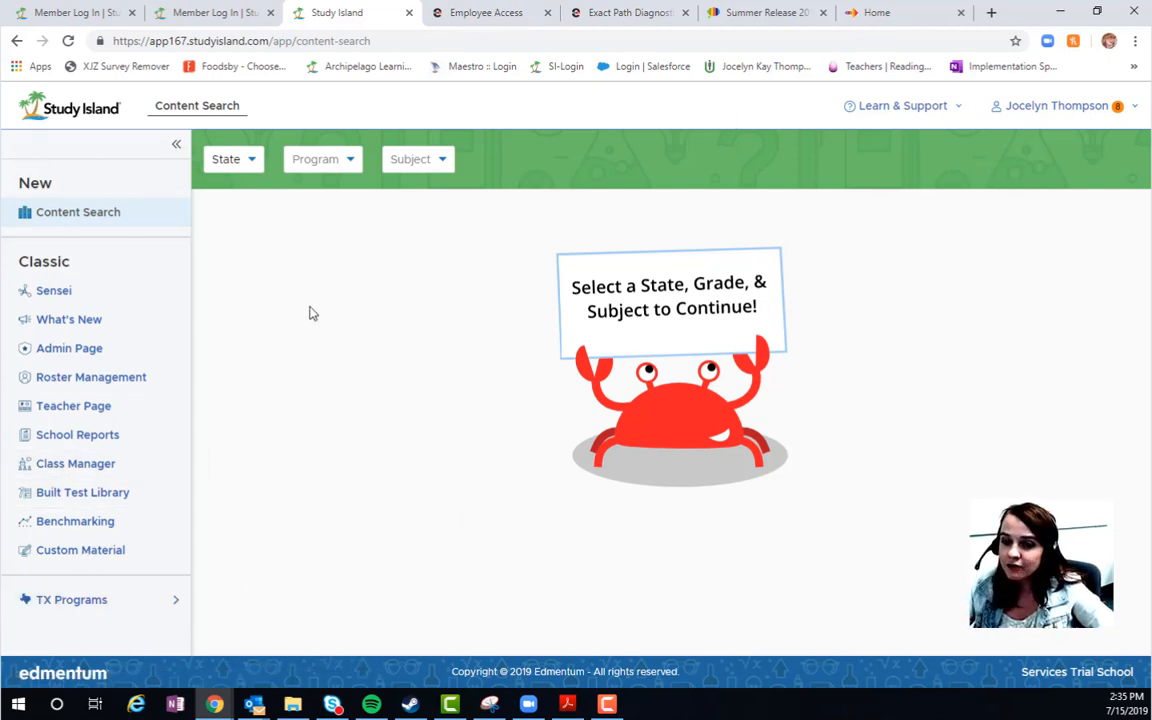
click(239, 166)
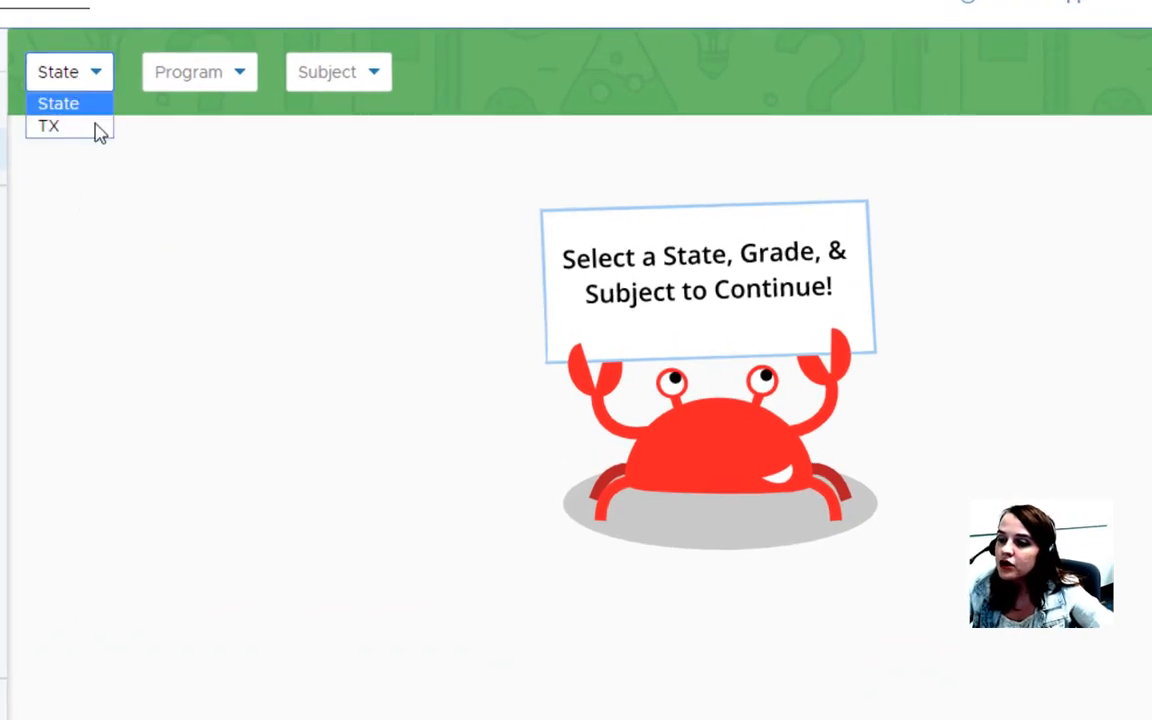
click(94, 127)
click(296, 71)
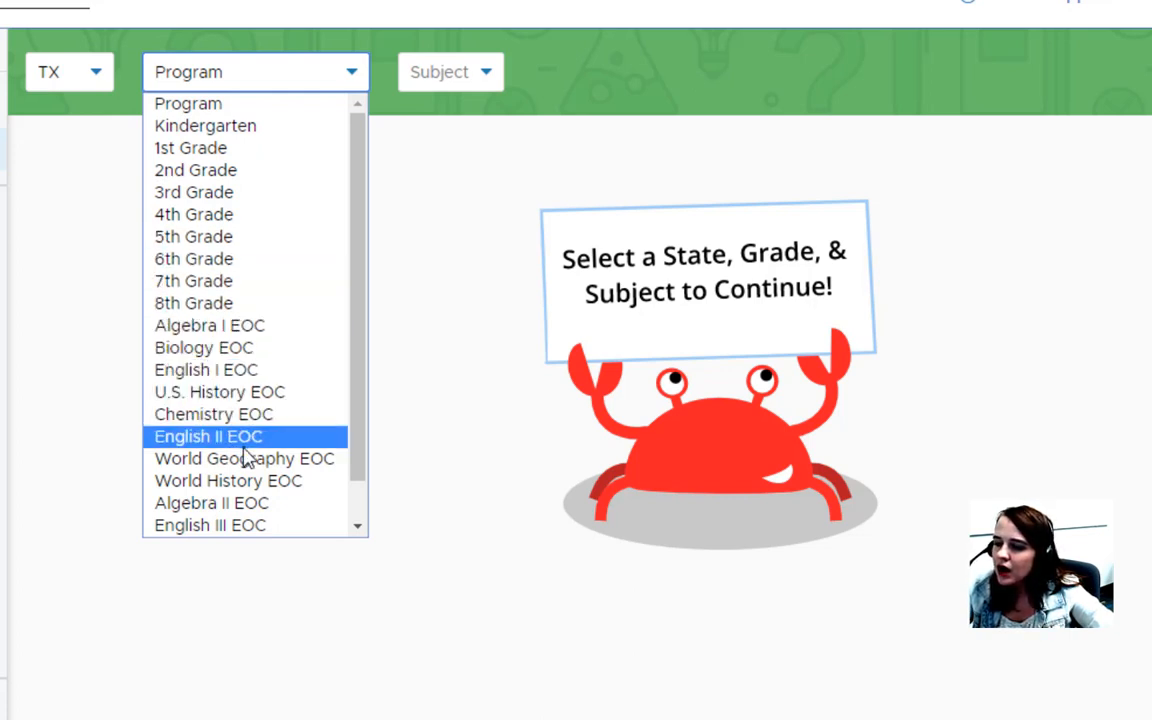
click(222, 218)
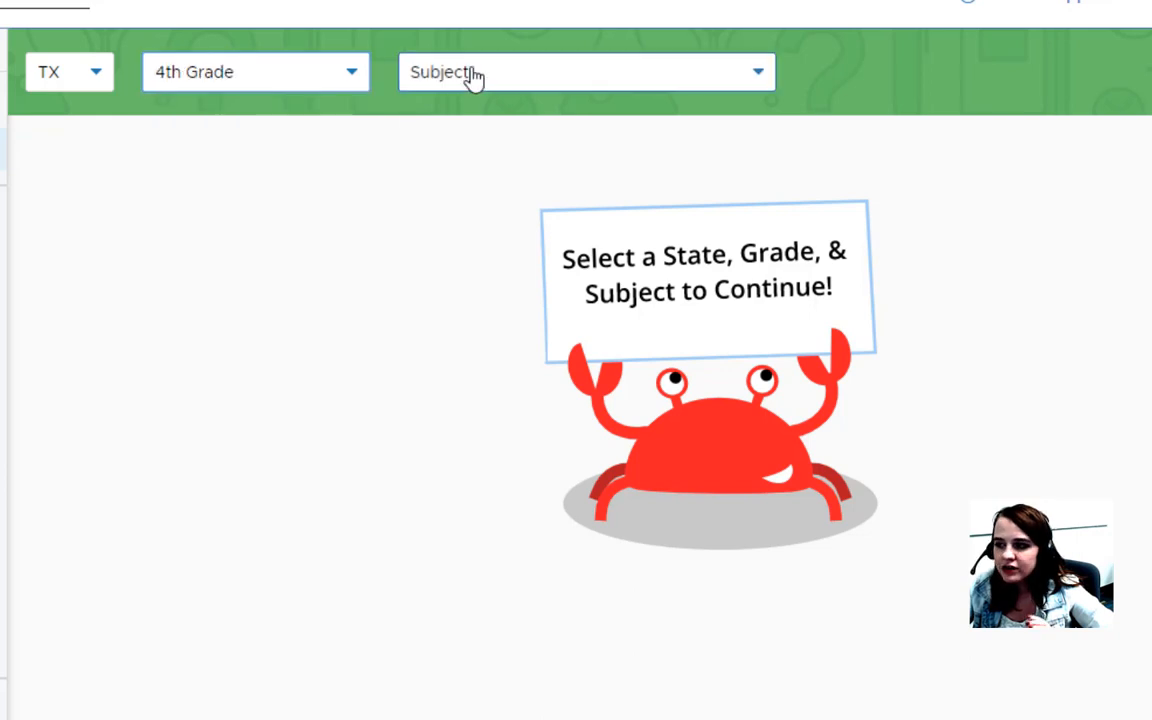
click(473, 75)
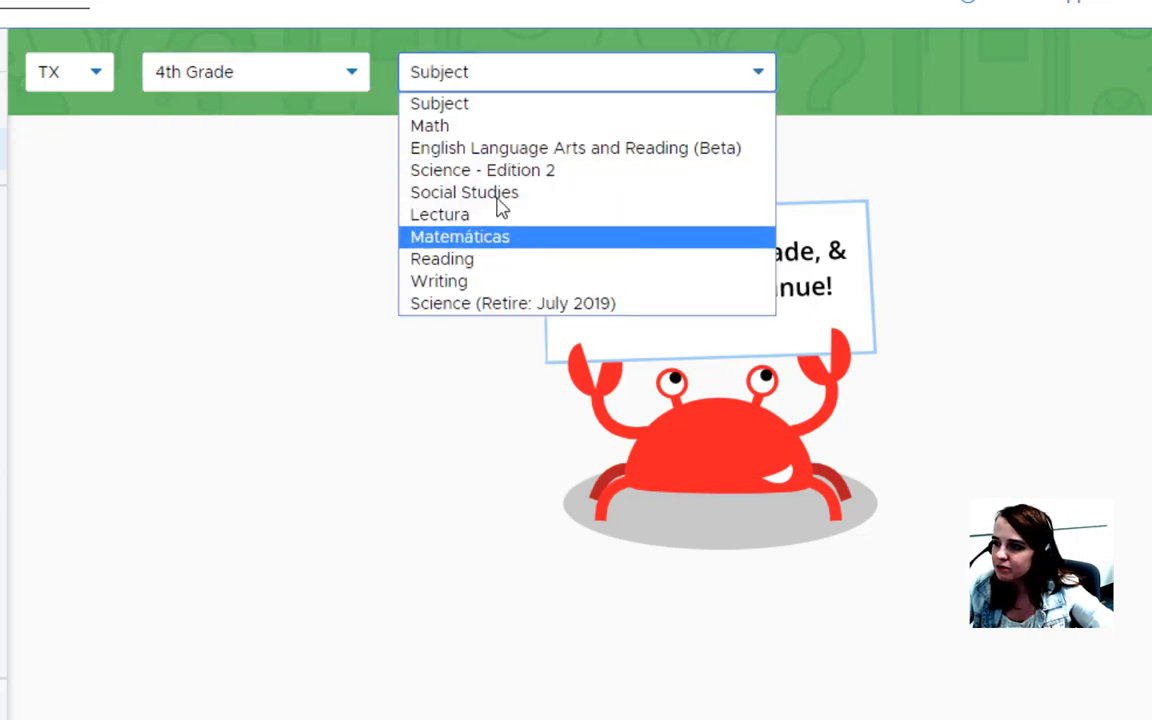
click(465, 158)
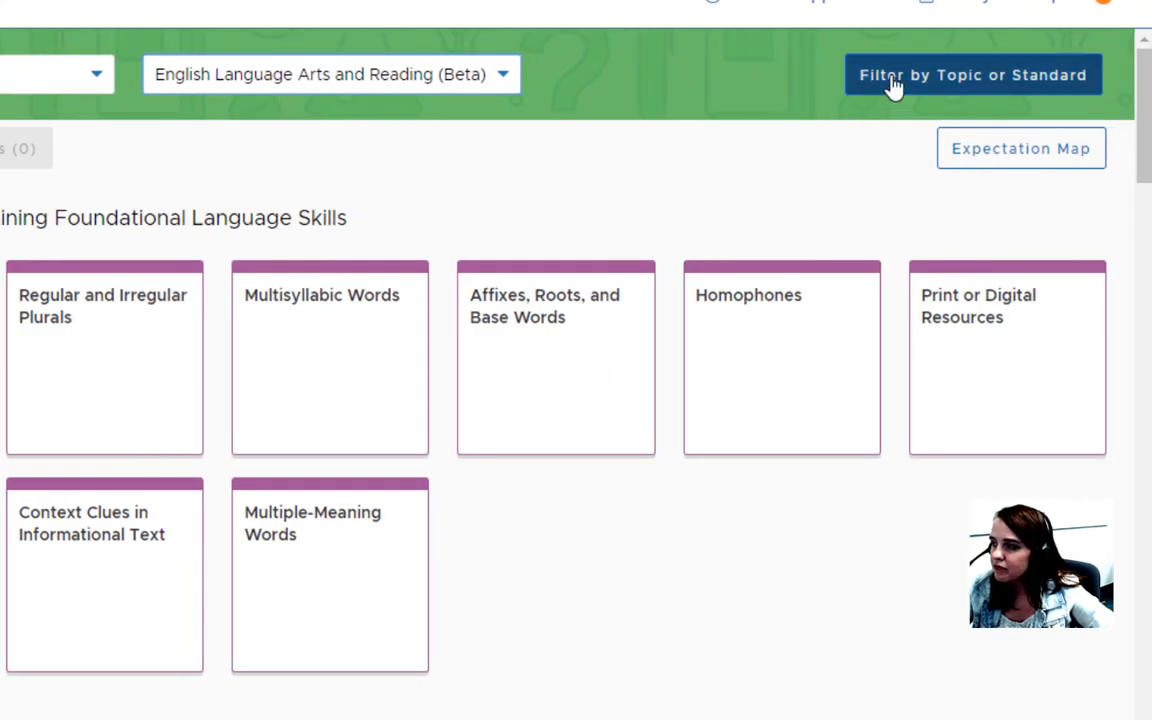
Try to filter the reading content by standards 4.10(B) and 4.10(F)
click(1110, 81)
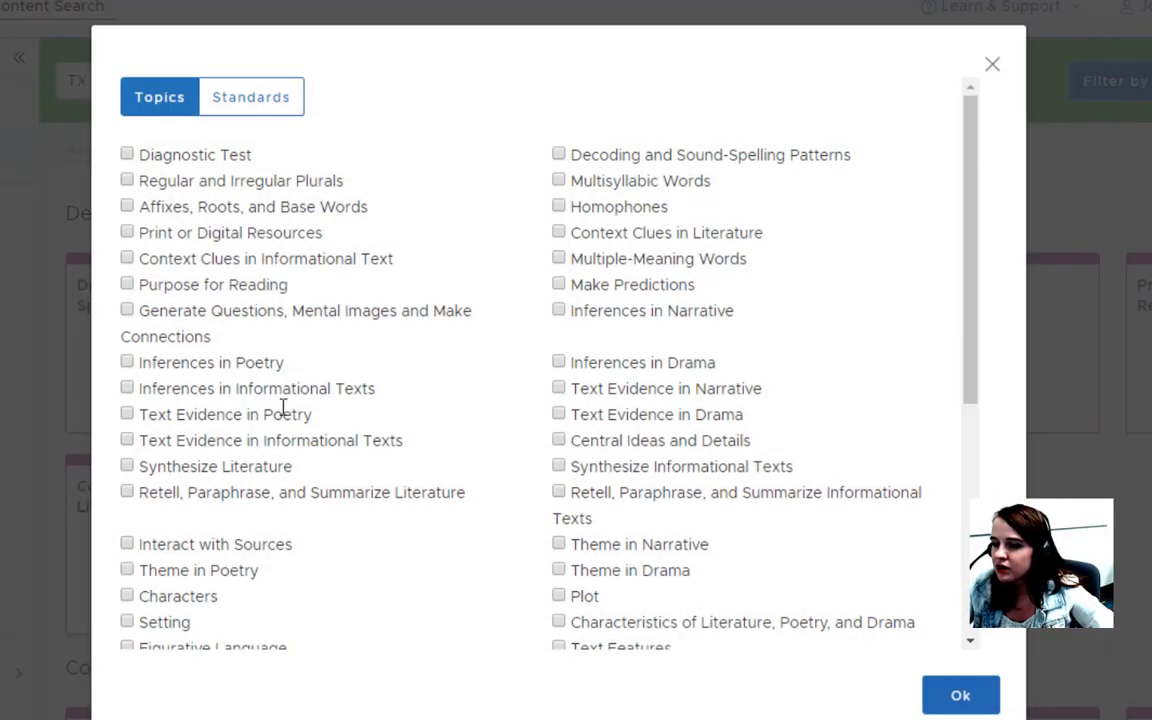
click(280, 103)
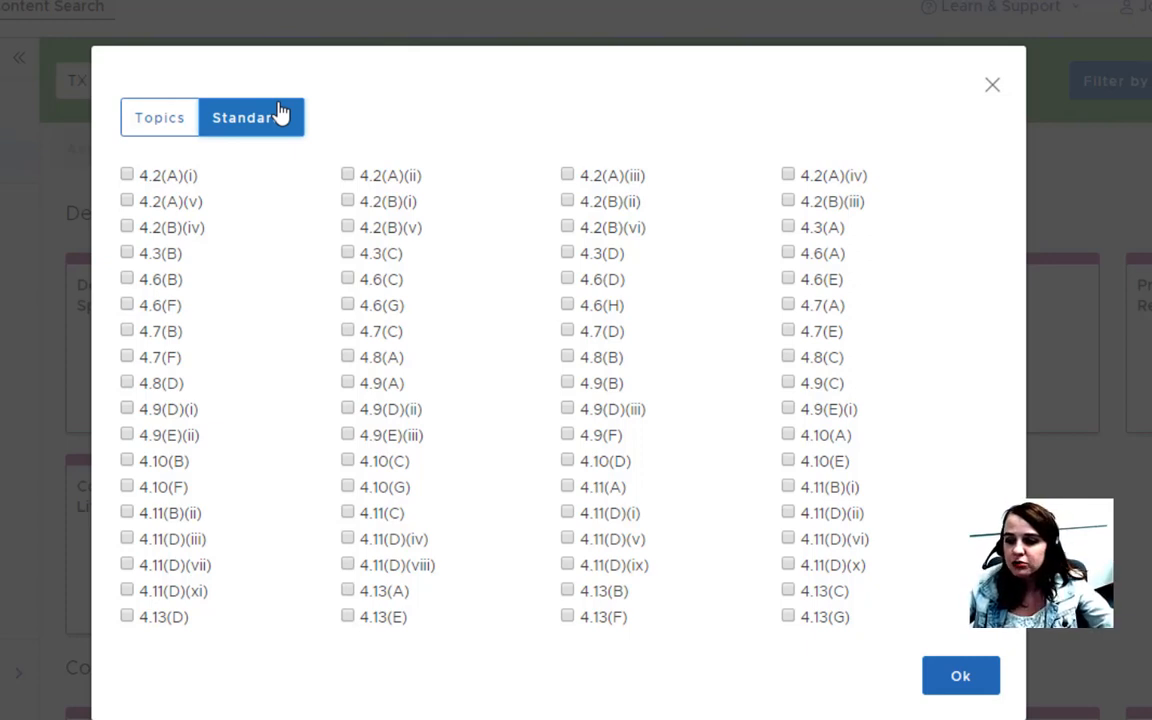
click(127, 462)
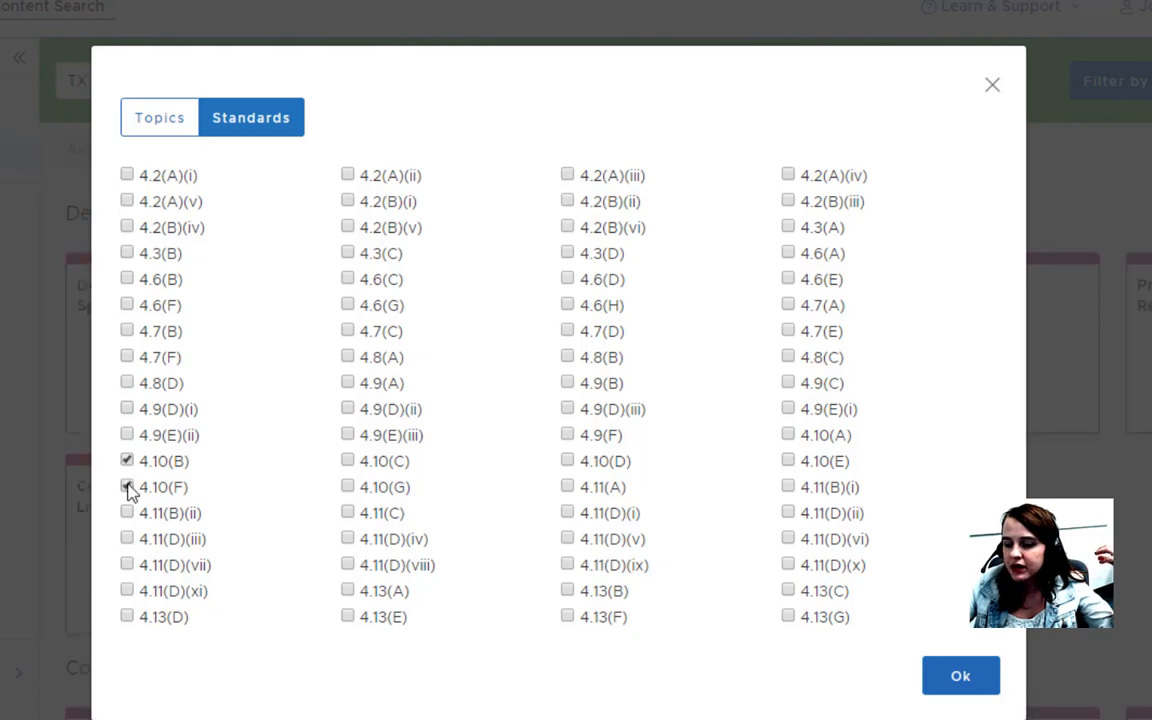
click(127, 487)
click(960, 676)
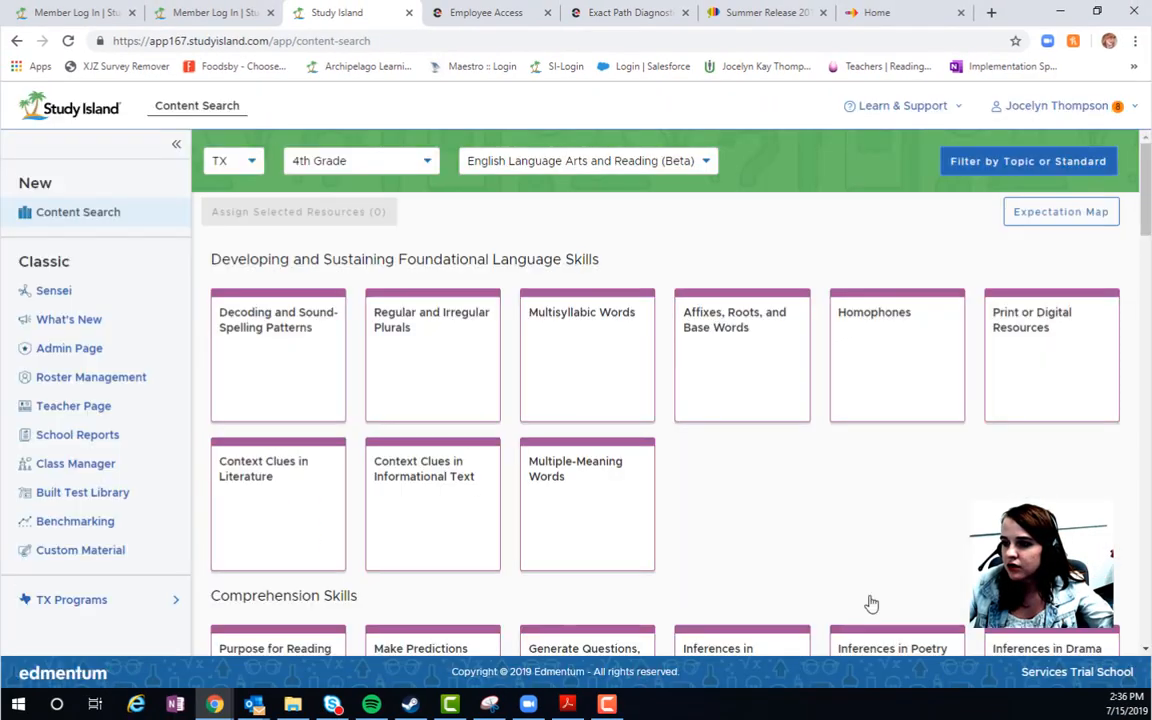
Look through the reading topic categories from Foundational Language Skills down to Assessments
scroll(840, 480, down, 6)
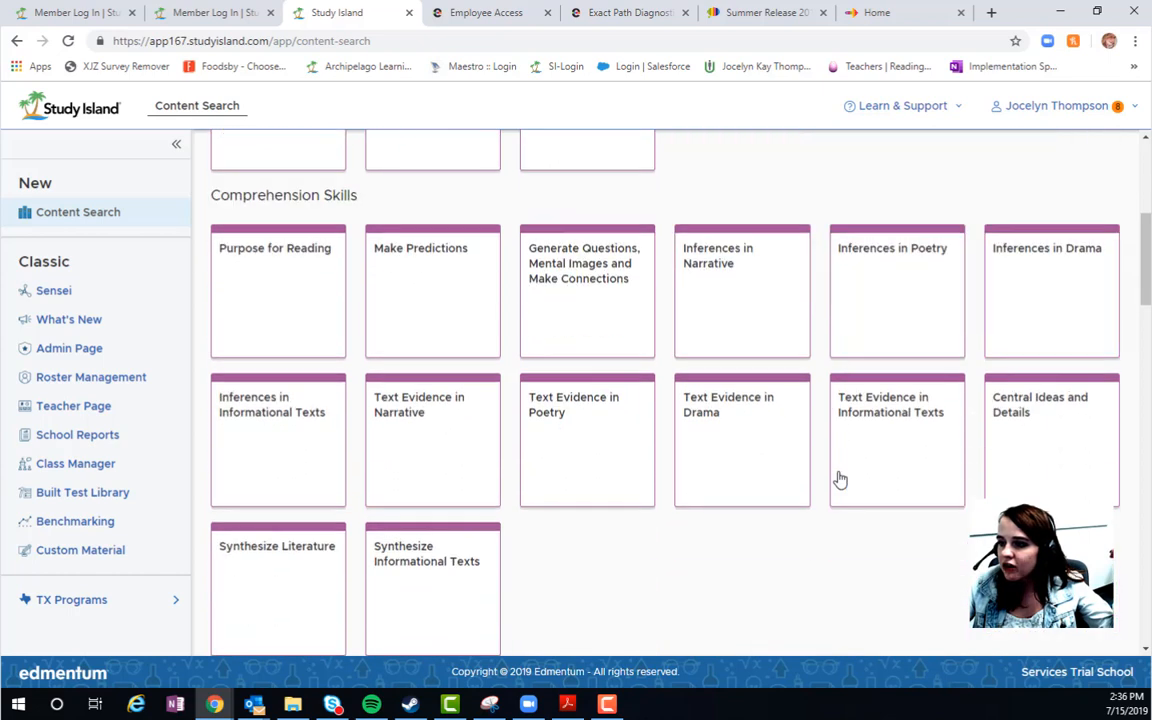
scroll(840, 478, up, 3)
scroll(838, 478, up, 5)
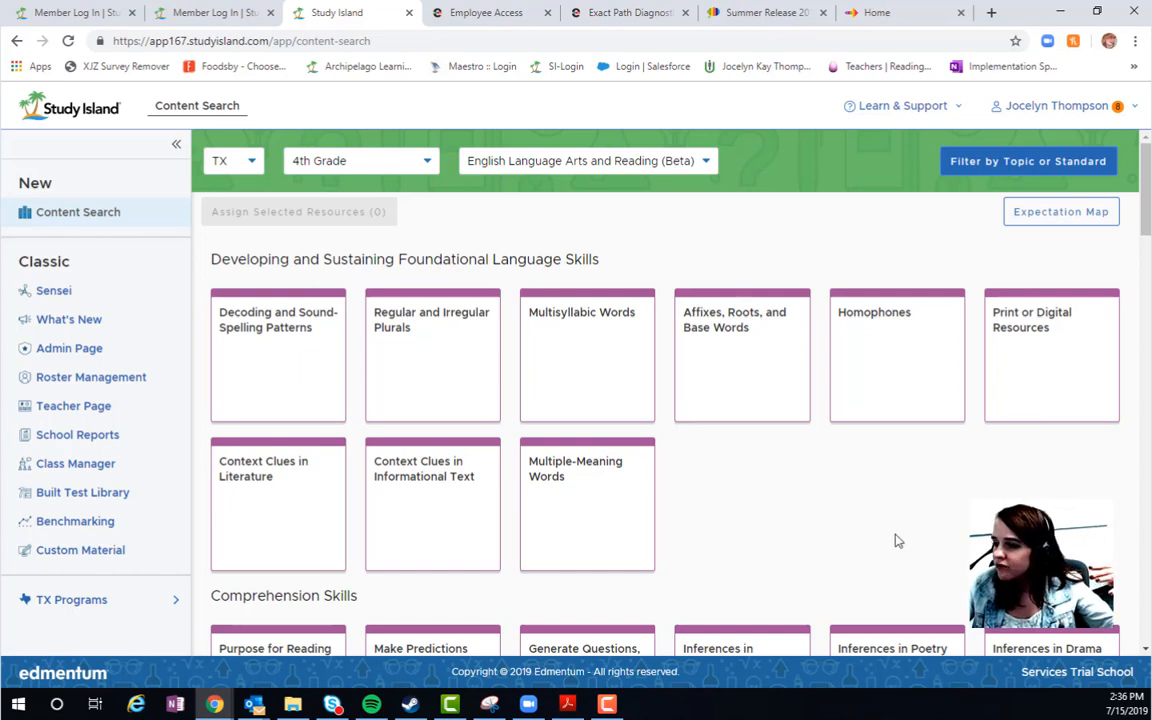
scroll(776, 514, down, 10)
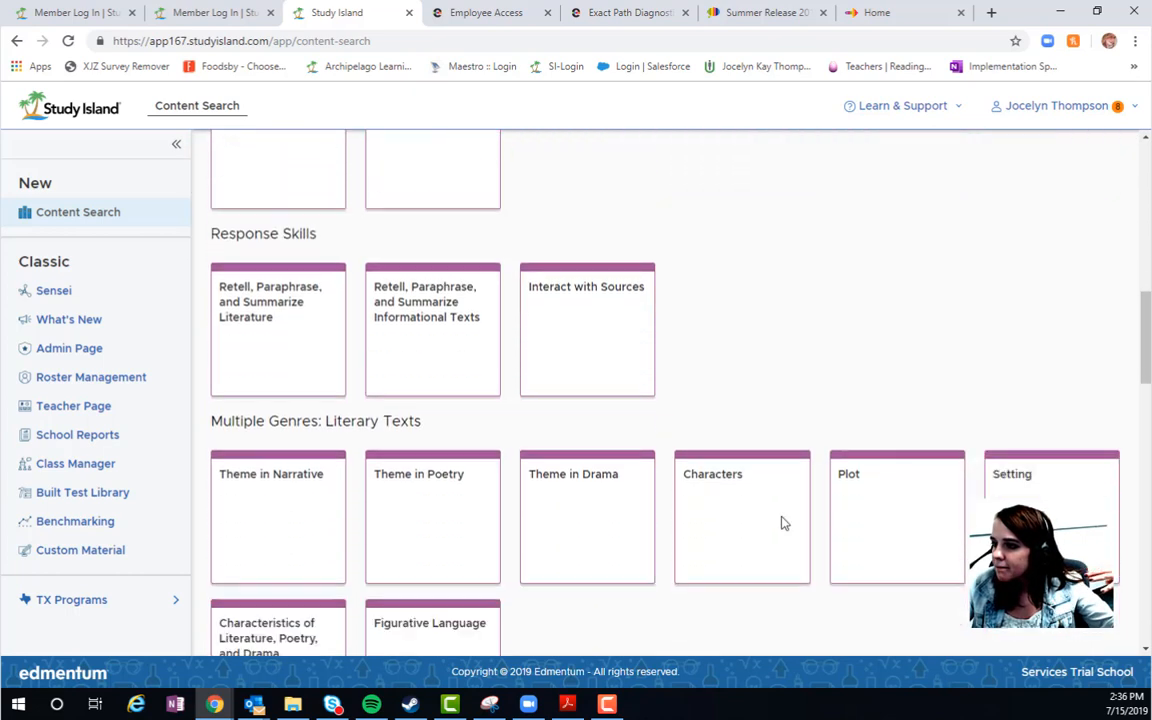
scroll(783, 522, down, 10)
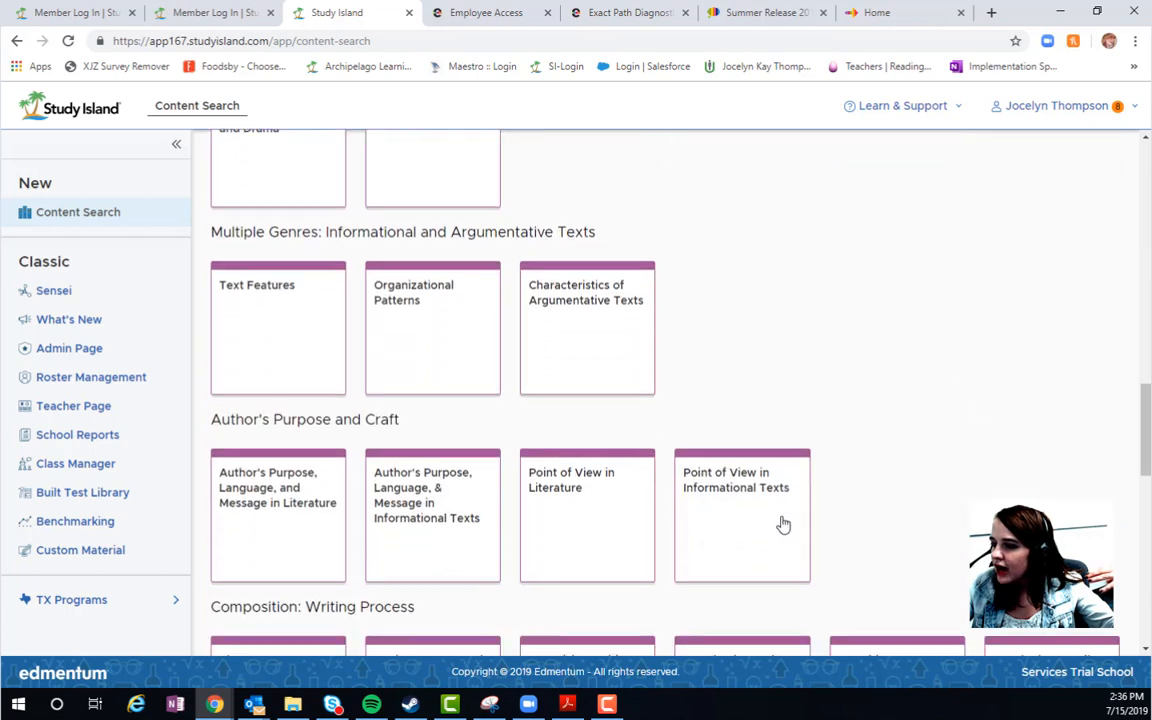
scroll(783, 524, down, 3)
scroll(783, 524, down, 7)
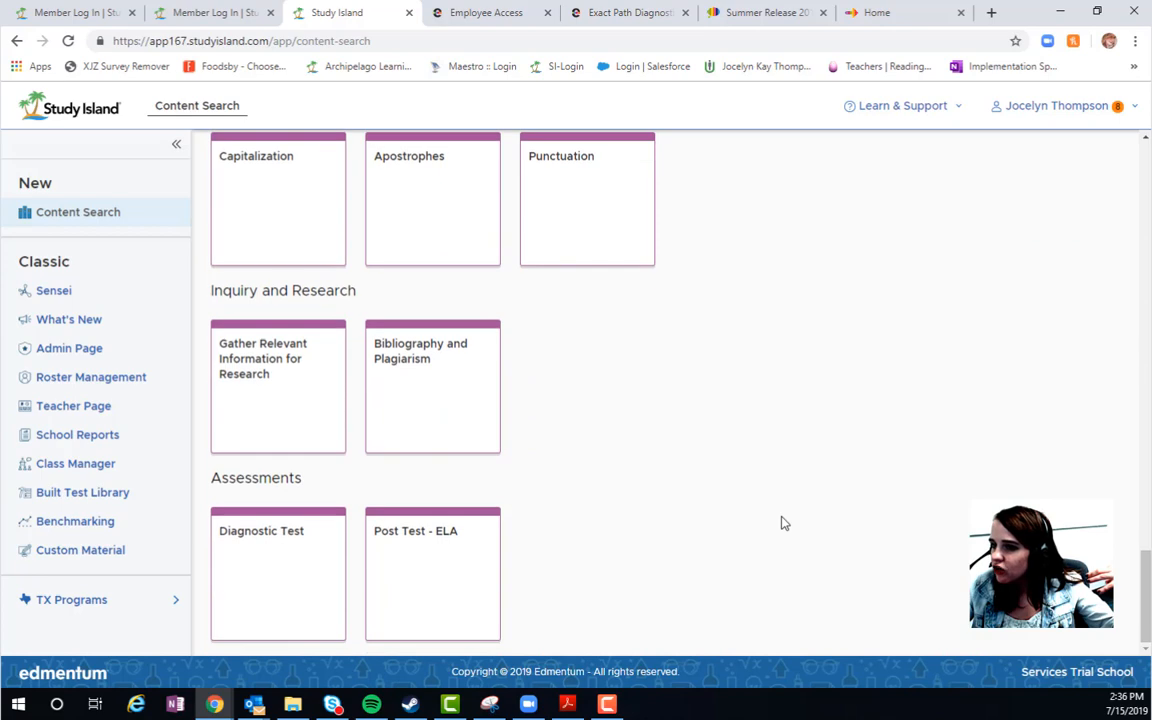
scroll(783, 522, up, 15)
scroll(783, 523, up, 6)
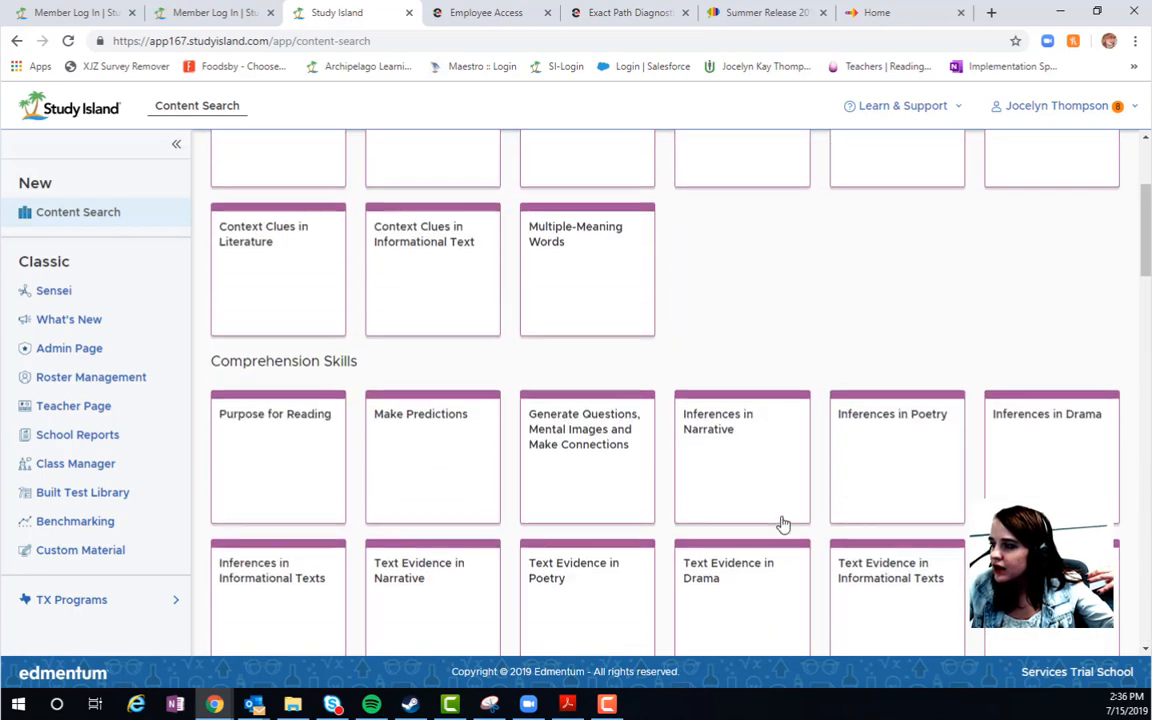
Remove standard 4.10(F) from the content filter and apply it with only 4.10(B) selected
click(1052, 176)
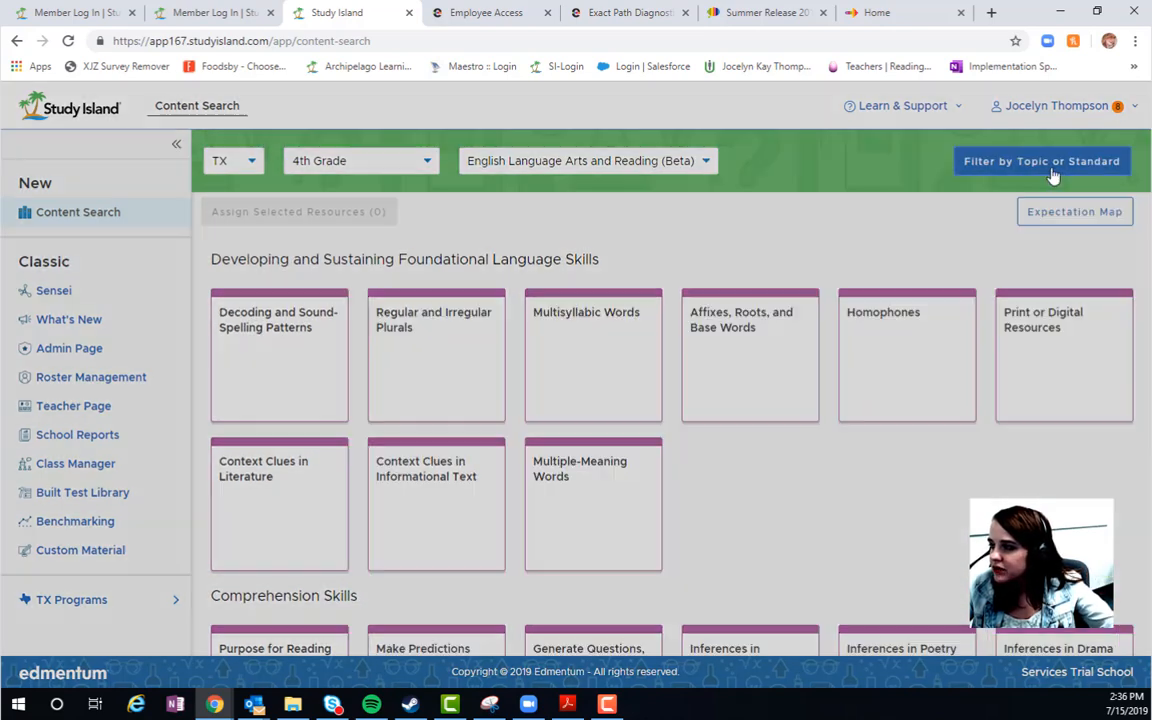
click(257, 462)
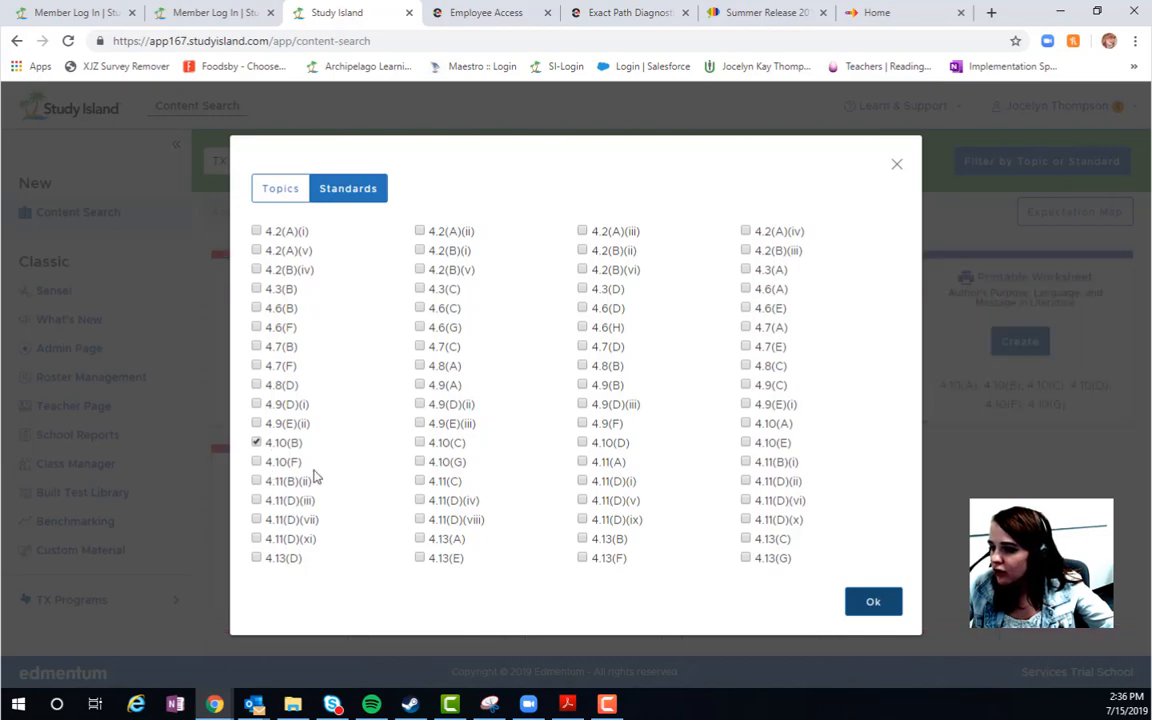
click(870, 602)
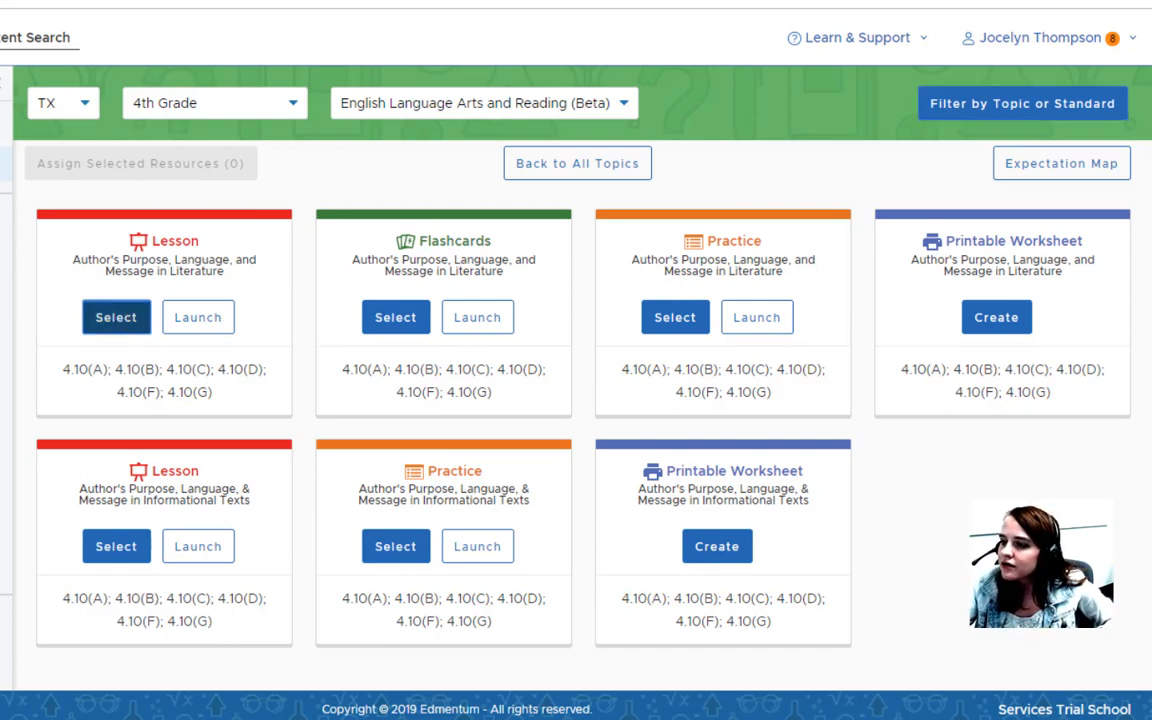
Select the Lesson, Flashcards and Practice on Author's Purpose, Language, and Message in Literature, plus the Lesson on the matching Informational Texts topic
click(116, 317)
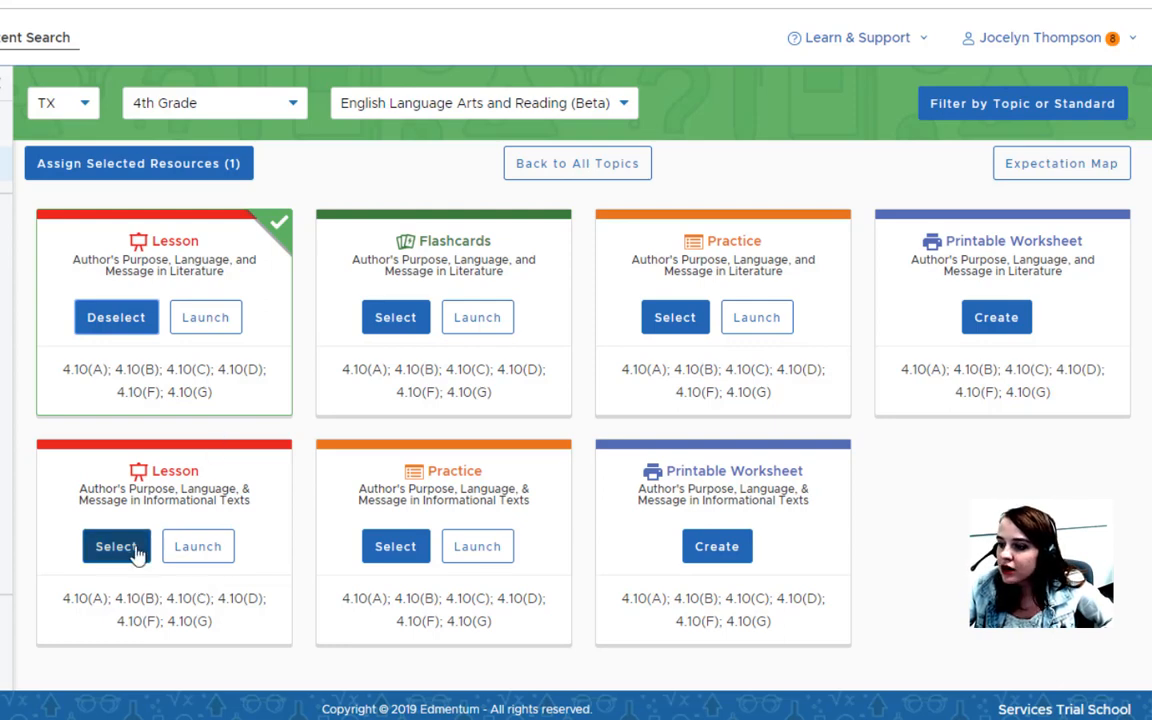
click(395, 320)
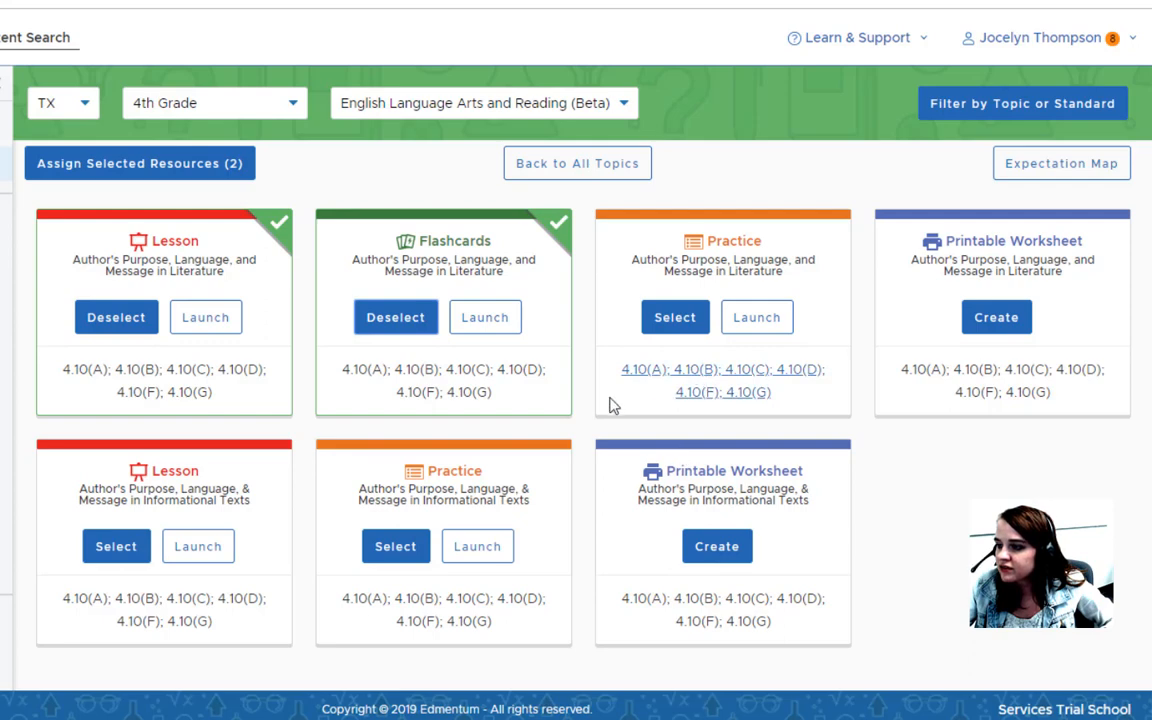
click(115, 553)
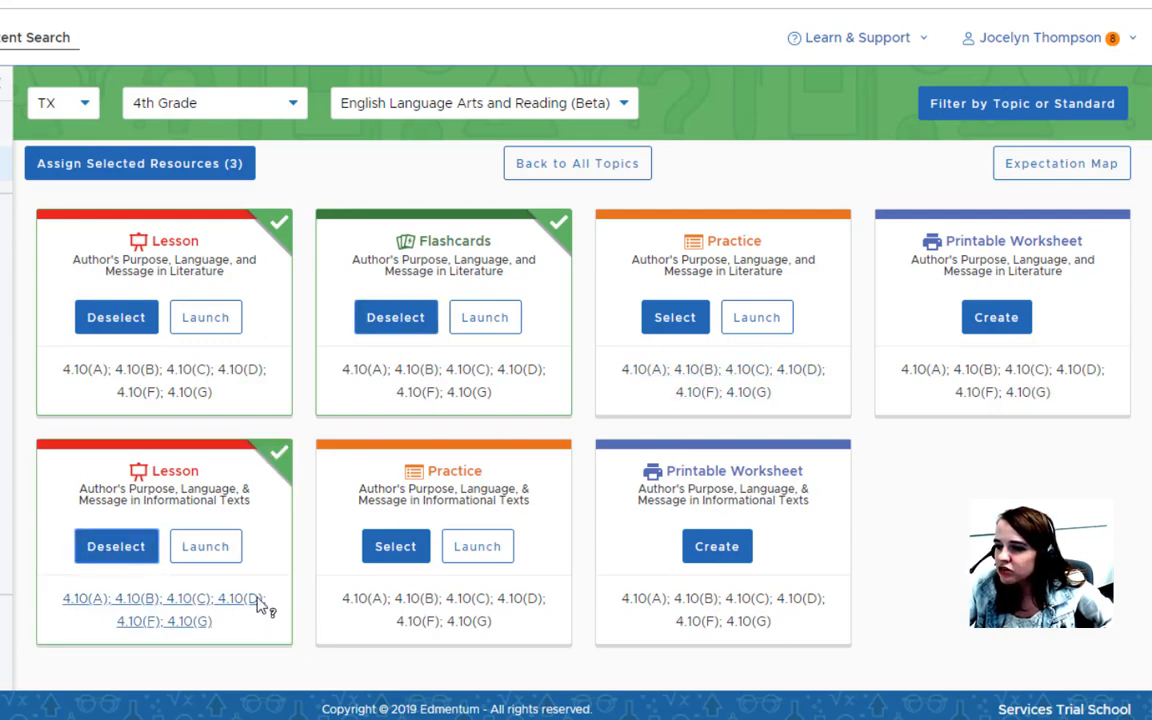
click(113, 548)
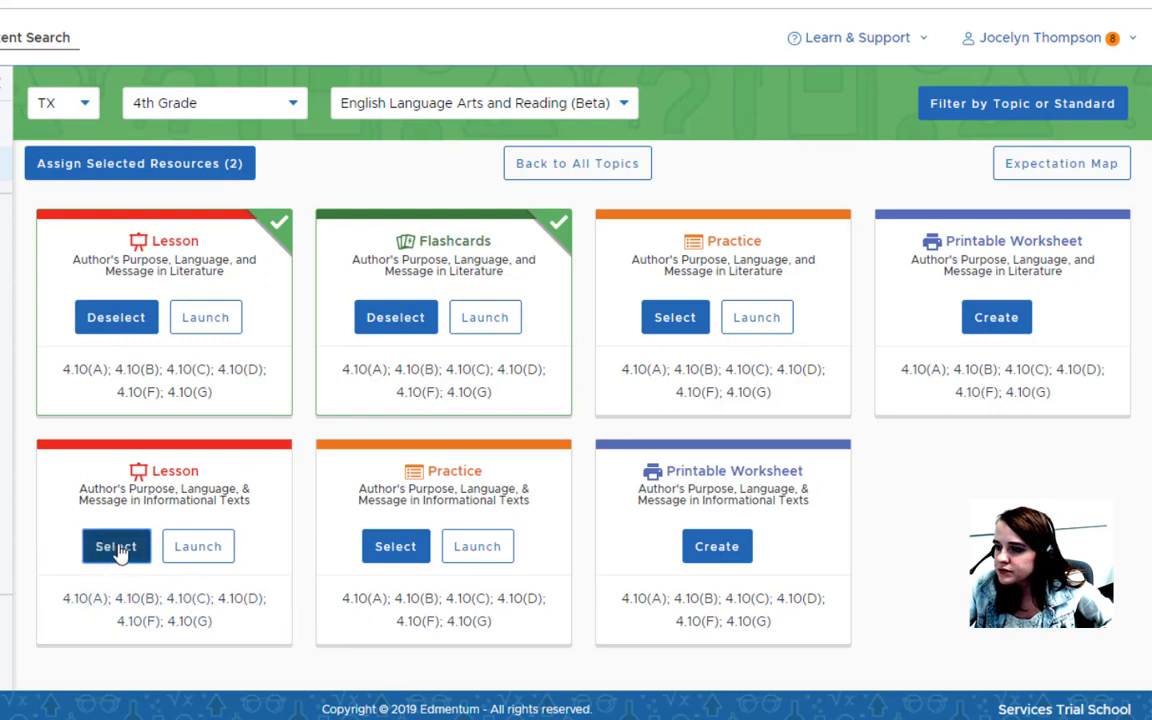
click(133, 550)
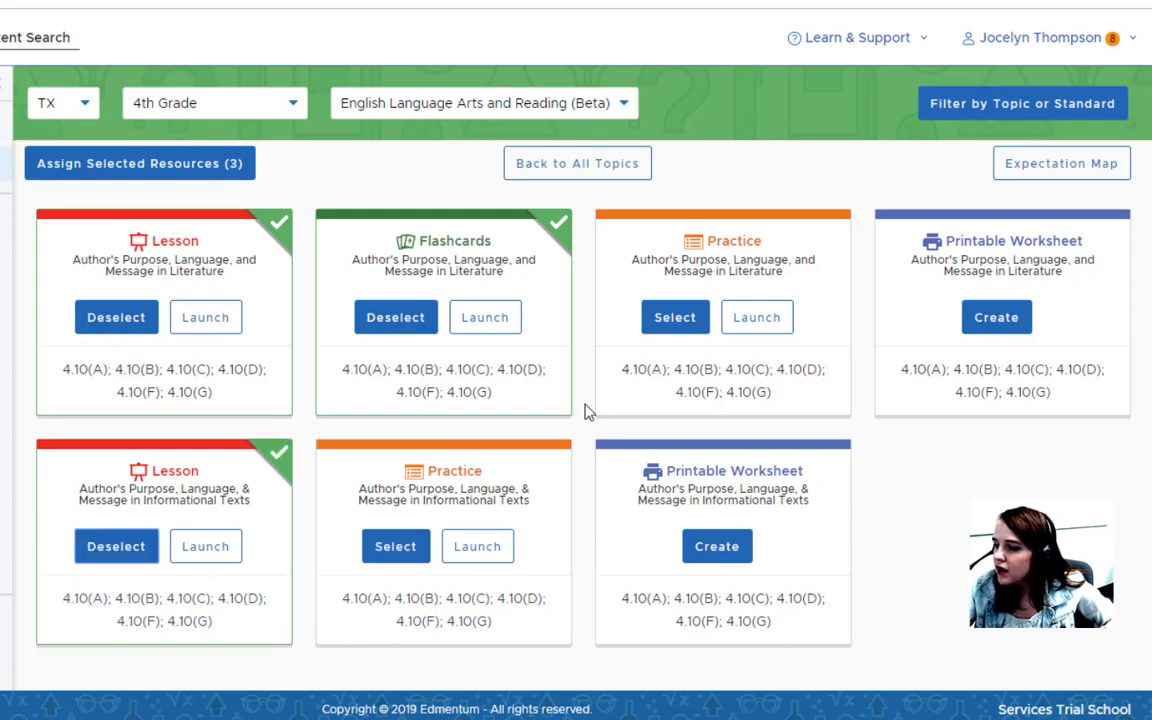
click(692, 322)
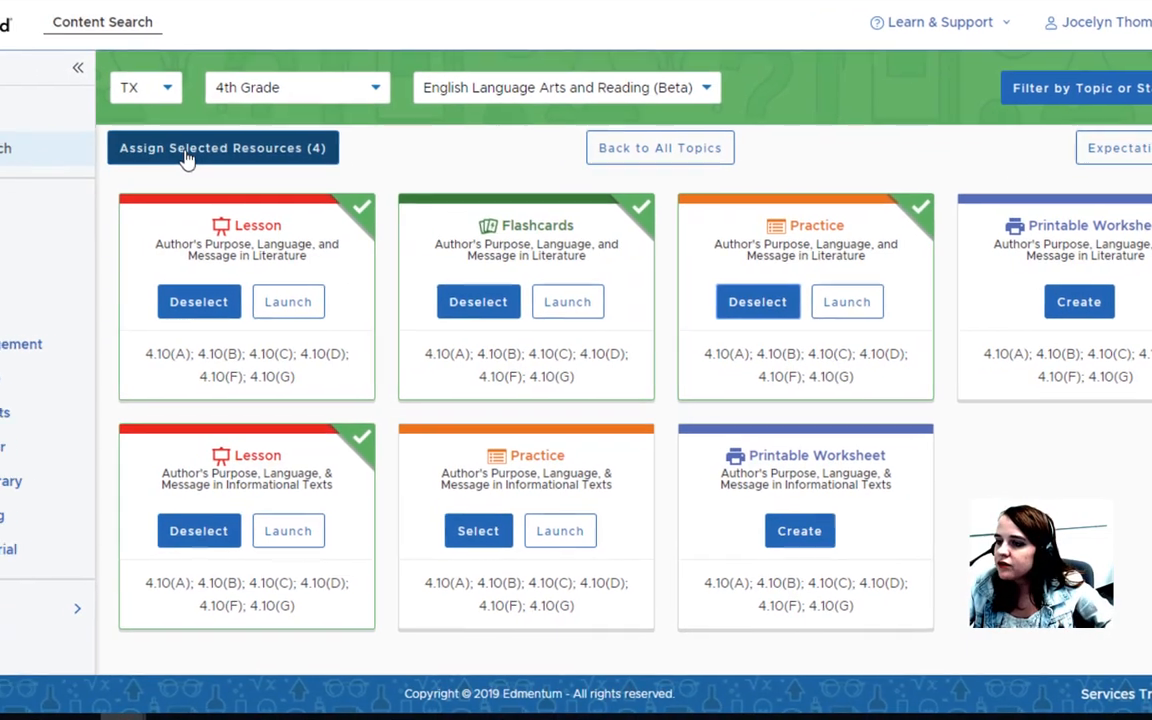
Start assigning the selected resources and enforce their order as Lesson, Practice, Flashcards
click(110, 166)
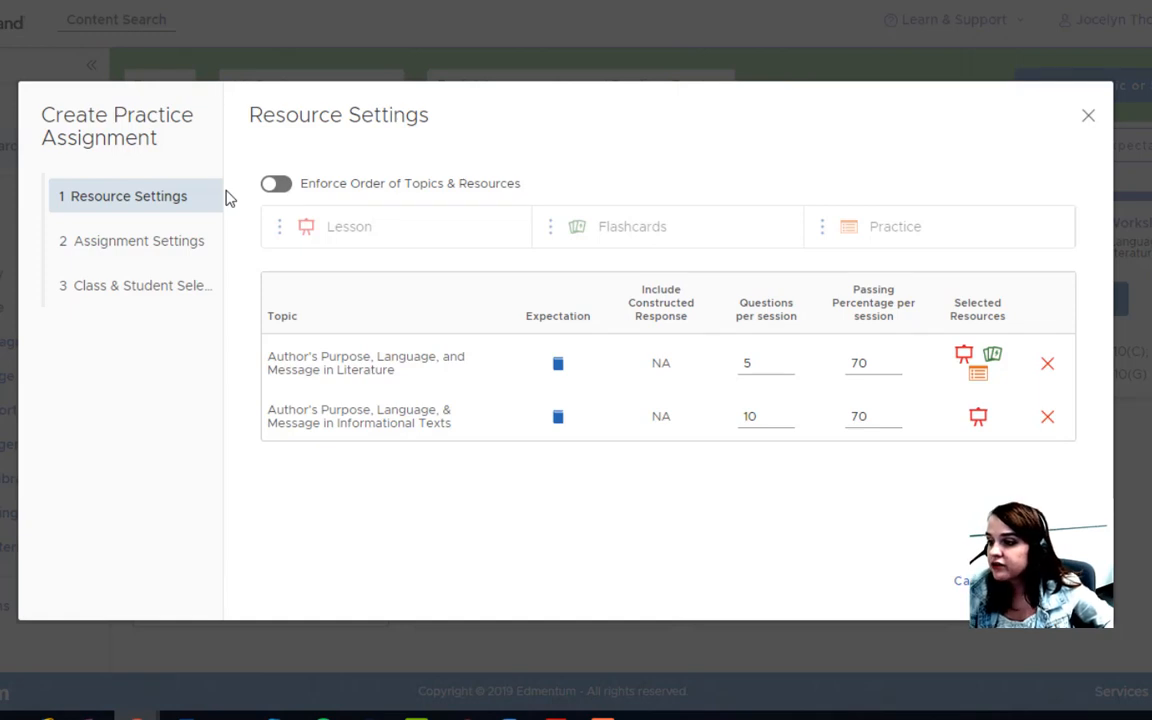
click(305, 188)
click(305, 188)
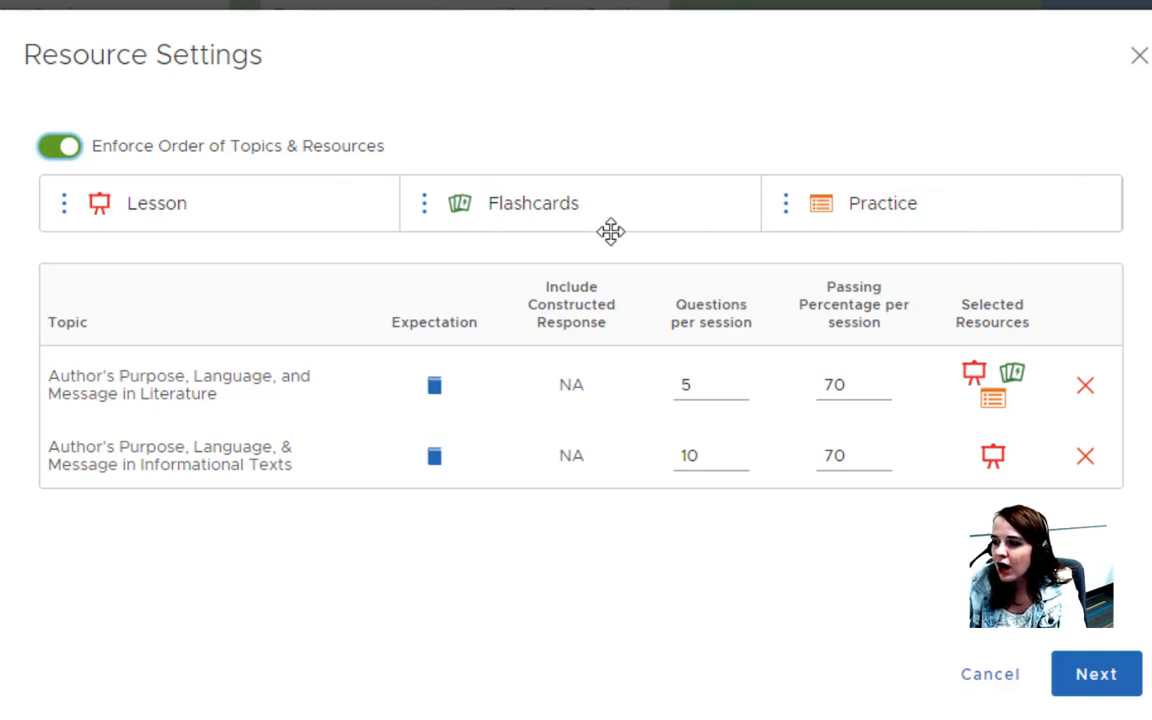
drag(897, 211, 545, 195)
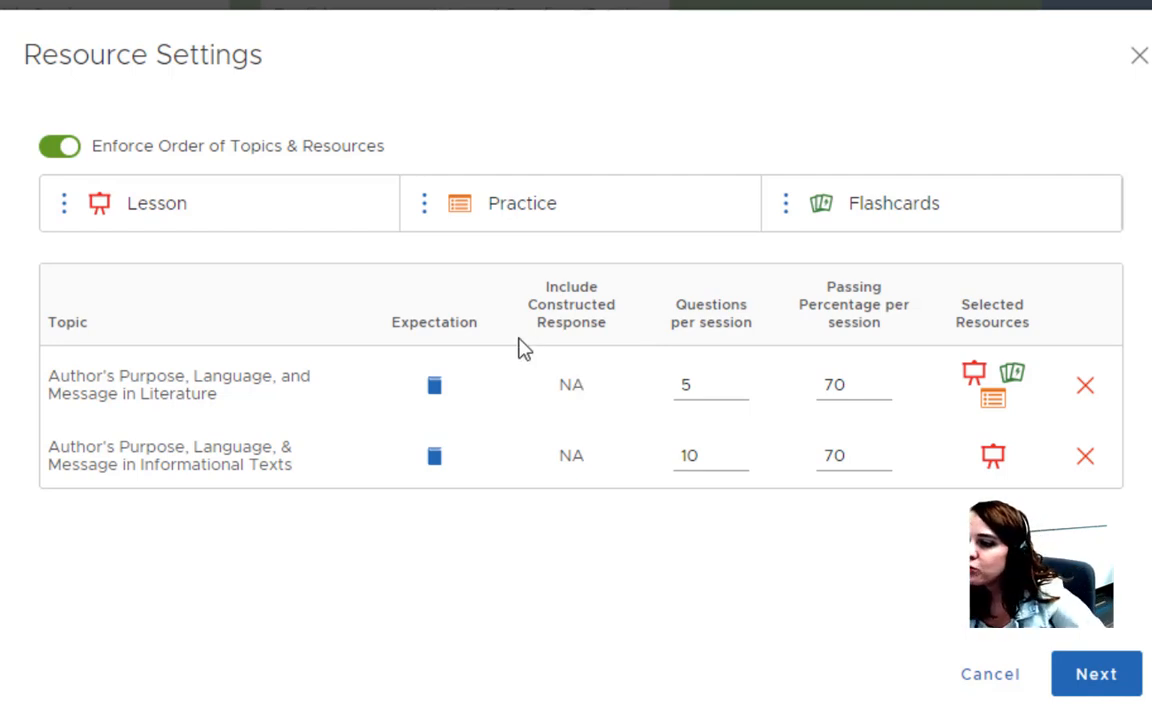
Check the expectations covered by the Literature topic and set its questions per session to 10
click(436, 388)
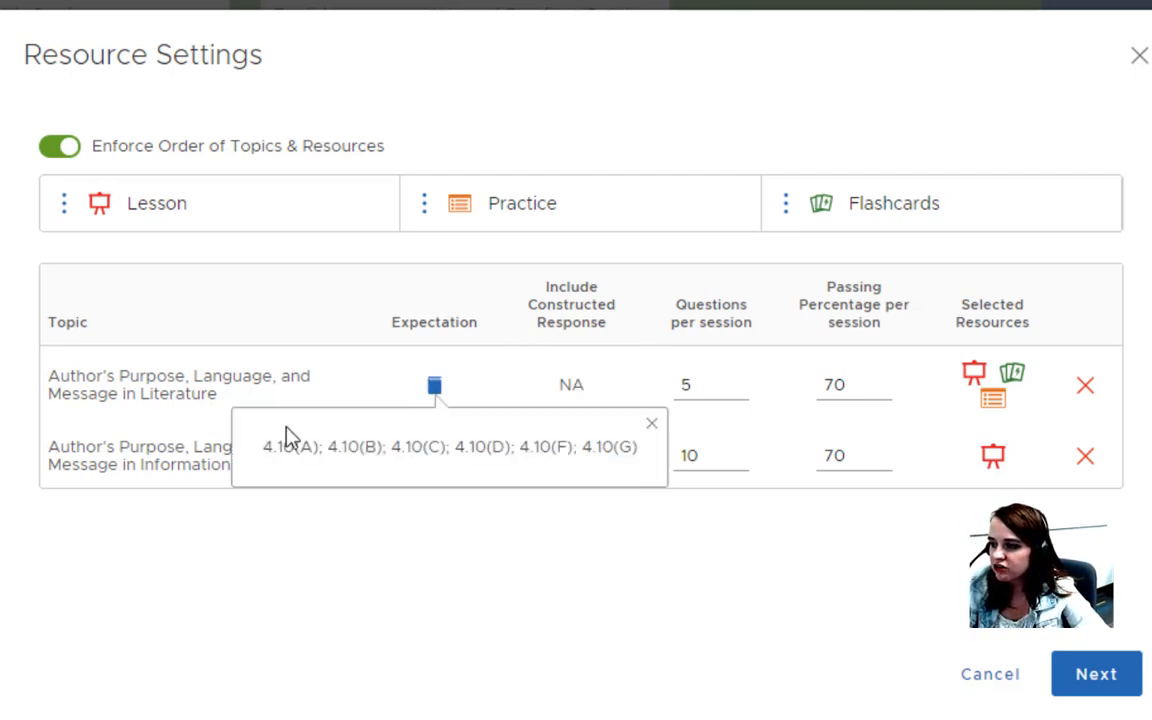
click(537, 326)
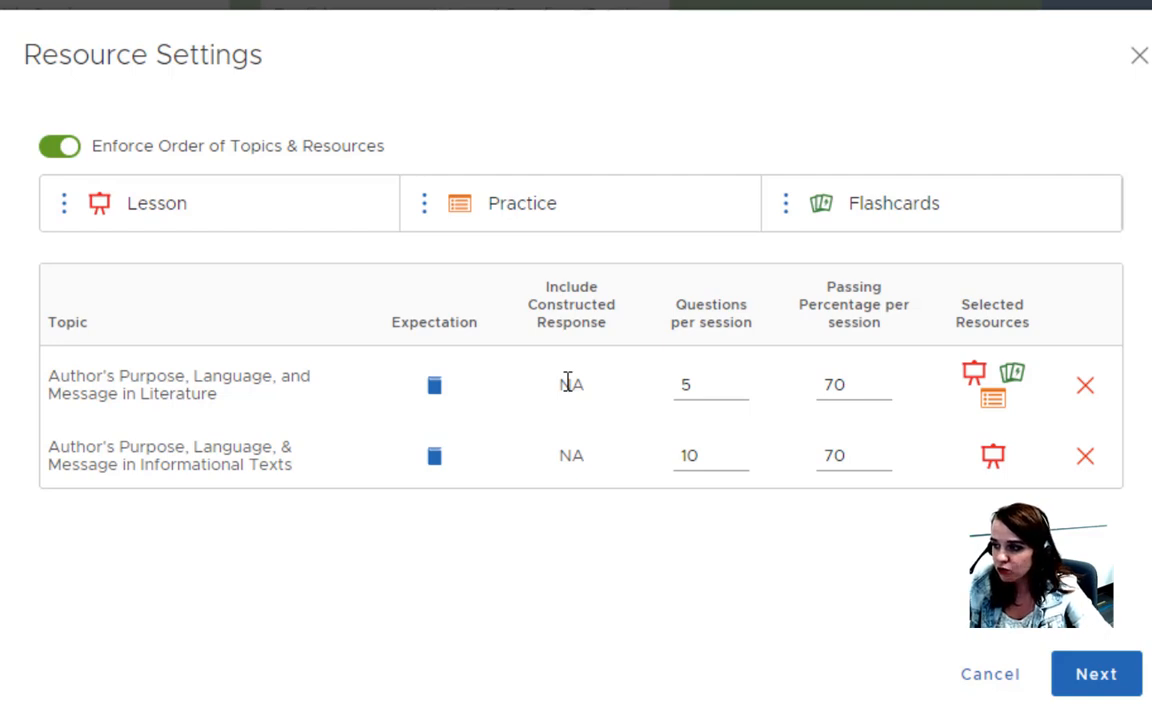
click(731, 381)
click(731, 381)
click(731, 381)
click(731, 381)
click(731, 381)
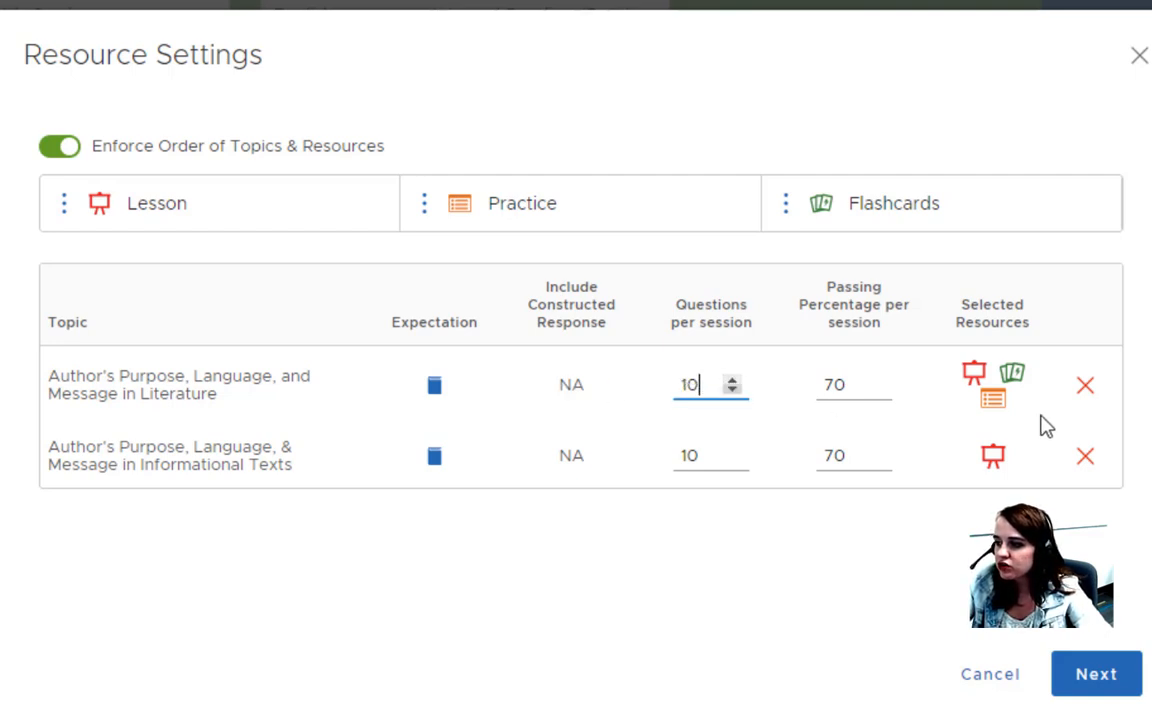
Set the Literature topic's passing percentage per session to 80
click(841, 385)
click(877, 390)
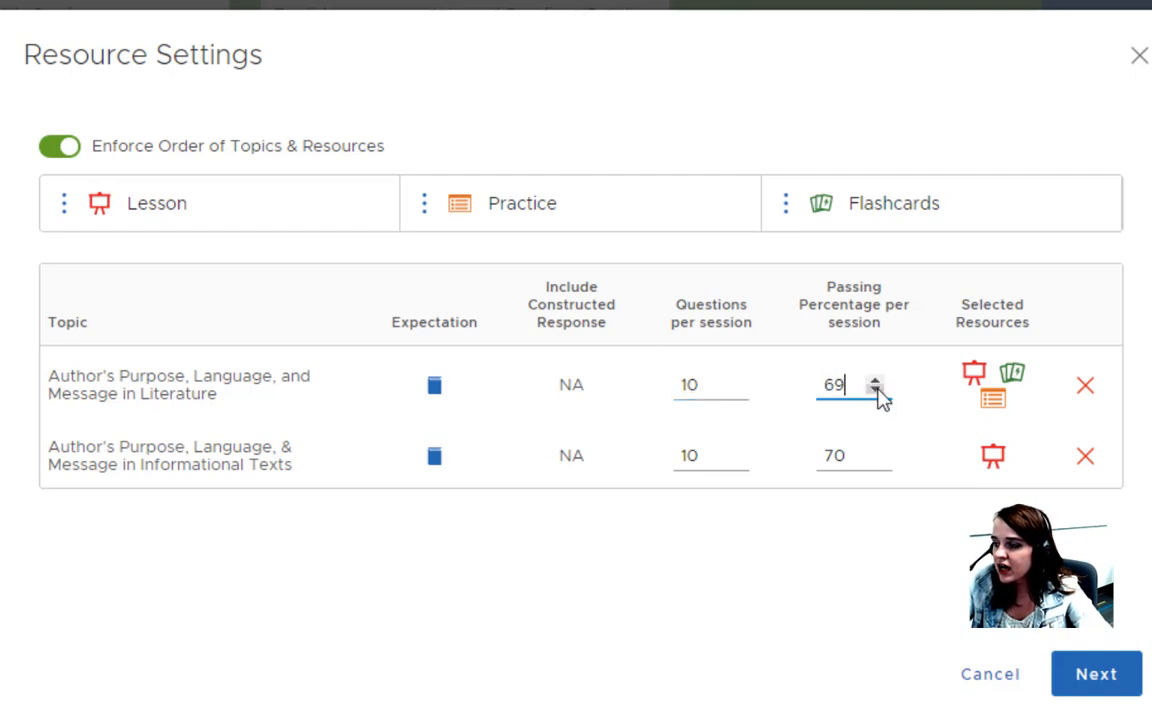
click(874, 381)
click(874, 381)
click(874, 381)
click(874, 381)
click(874, 381)
click(874, 381)
click(874, 381)
click(874, 381)
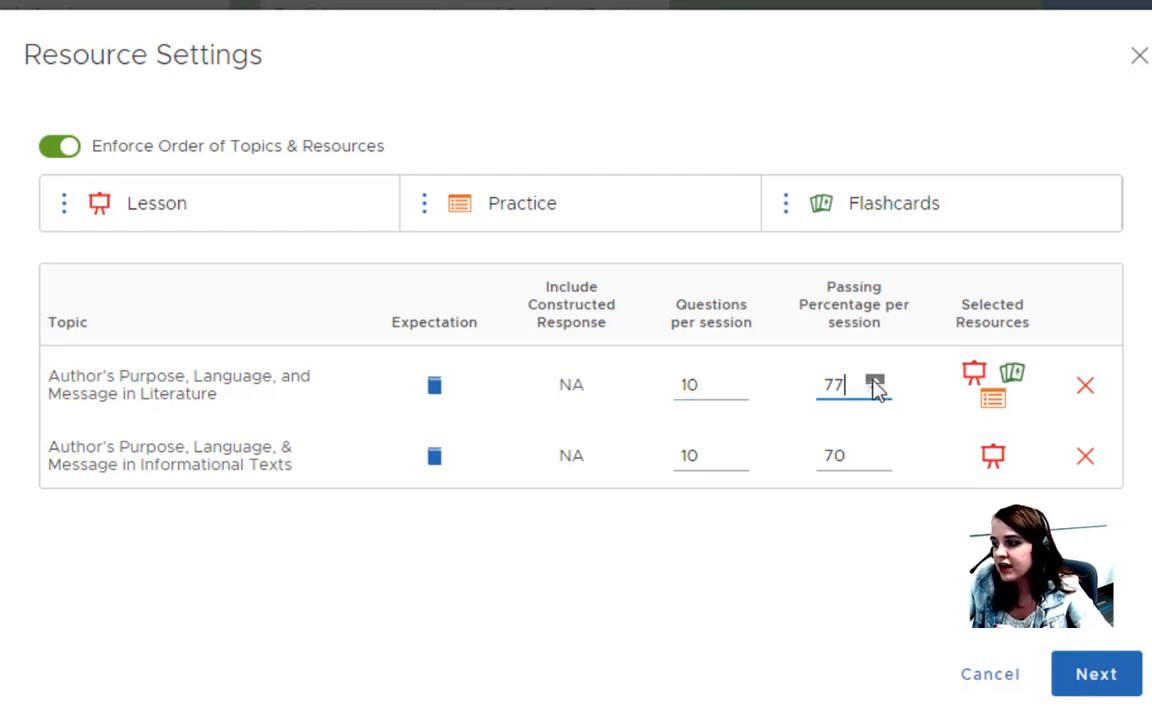
click(874, 381)
click(874, 381)
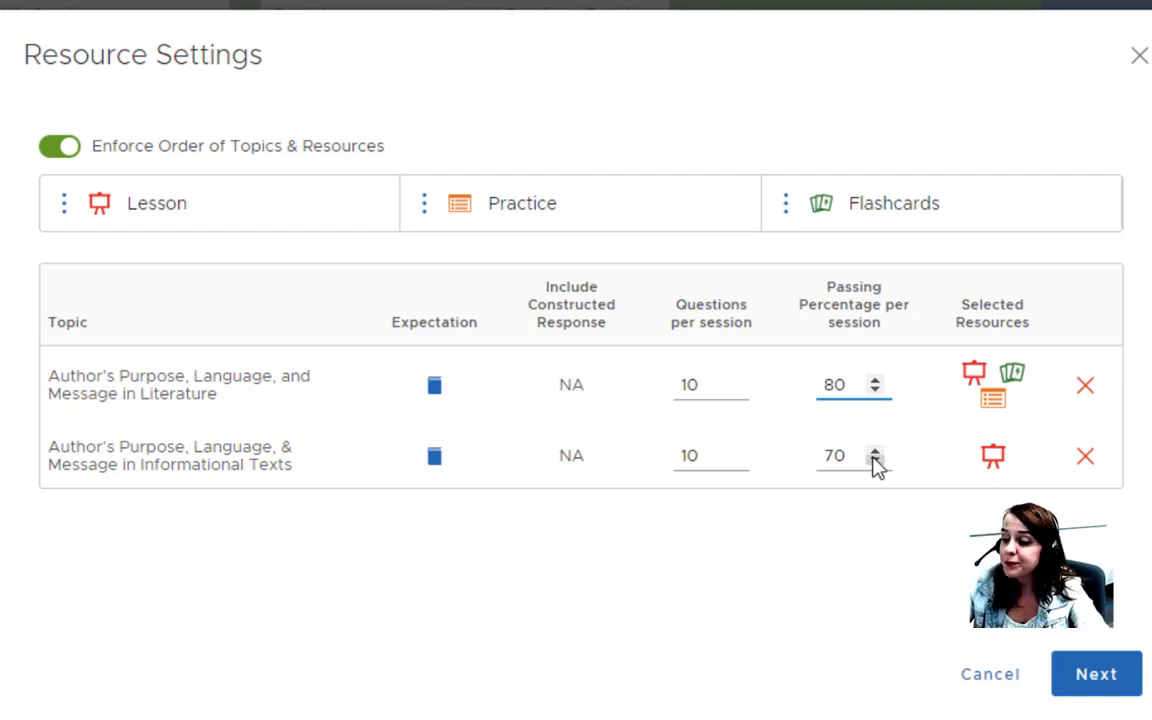
Continue to the assignment settings and title the assignment "Author's Purpose 7/15/19"
click(1097, 670)
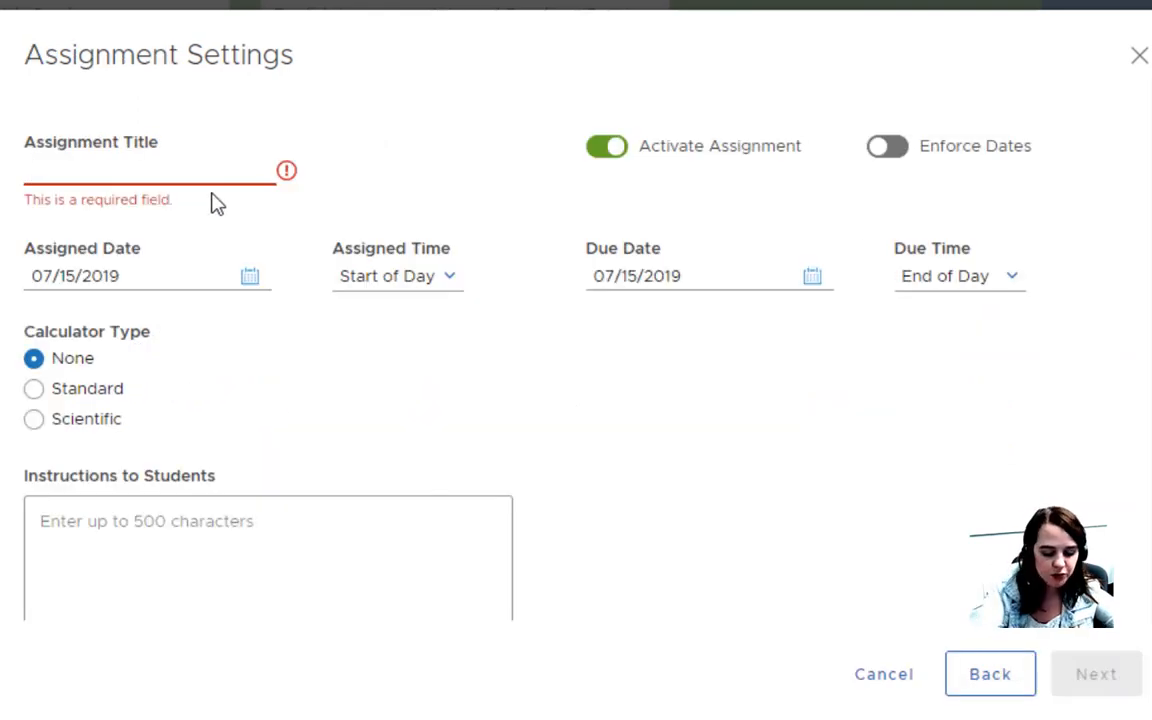
text(Author's P)
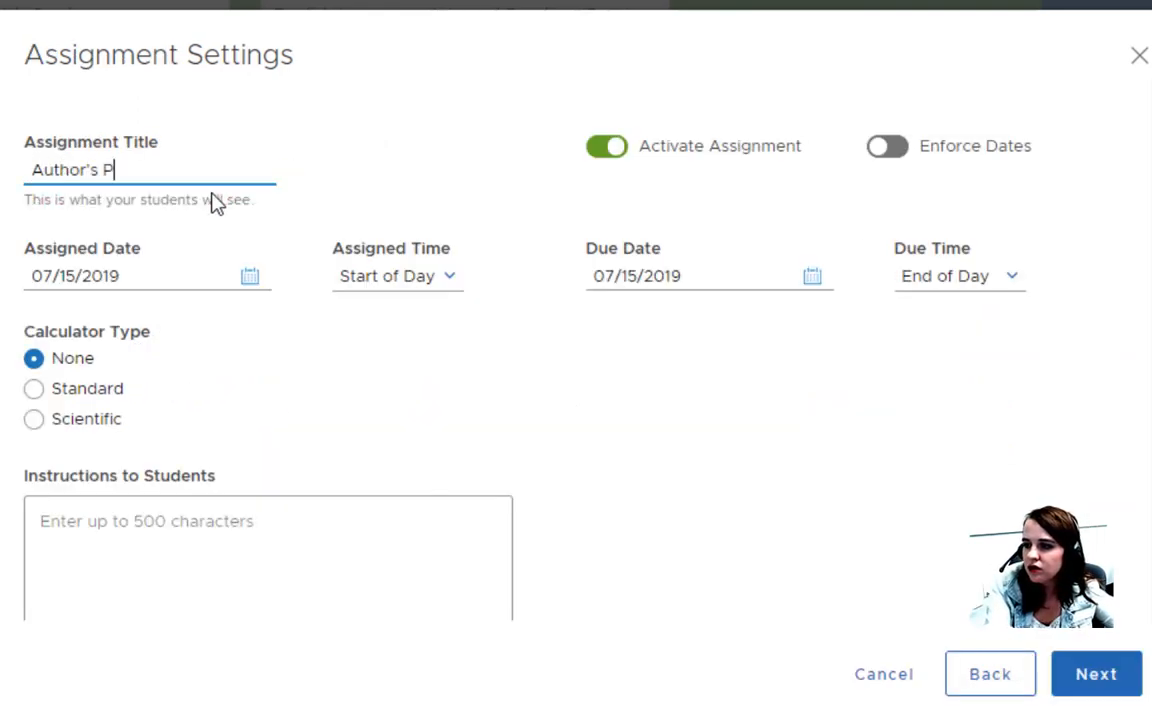
text(ur)
key(BackSpace)
text(urpo)
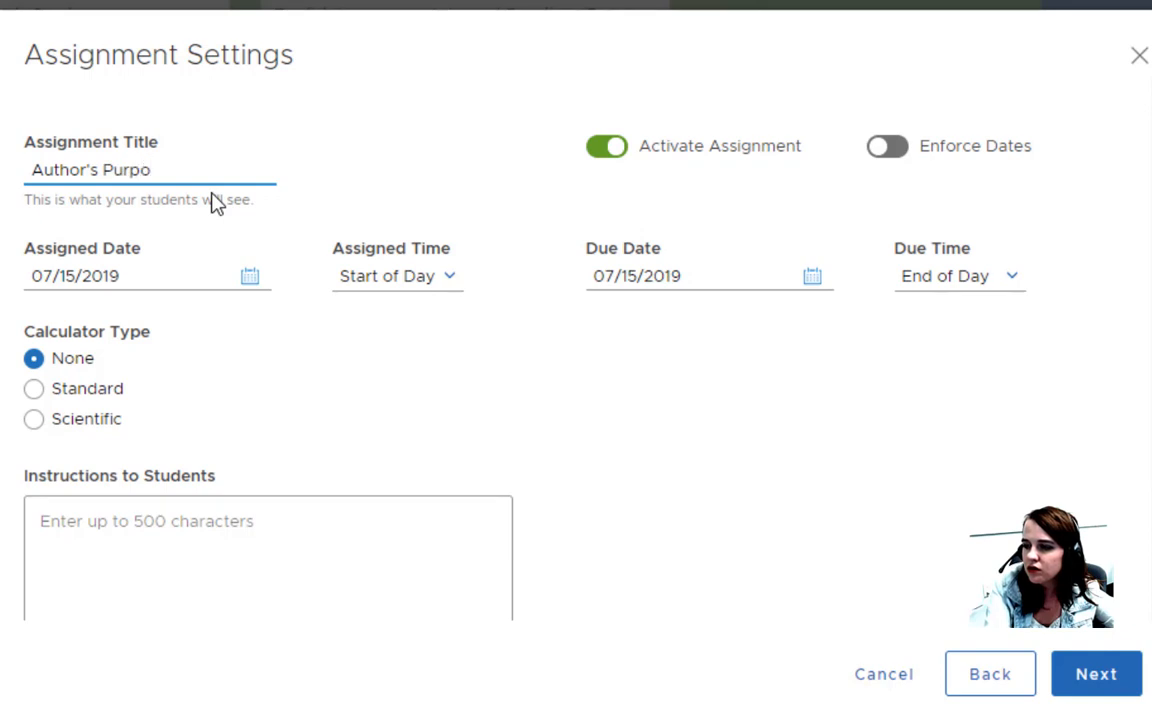
text(se)
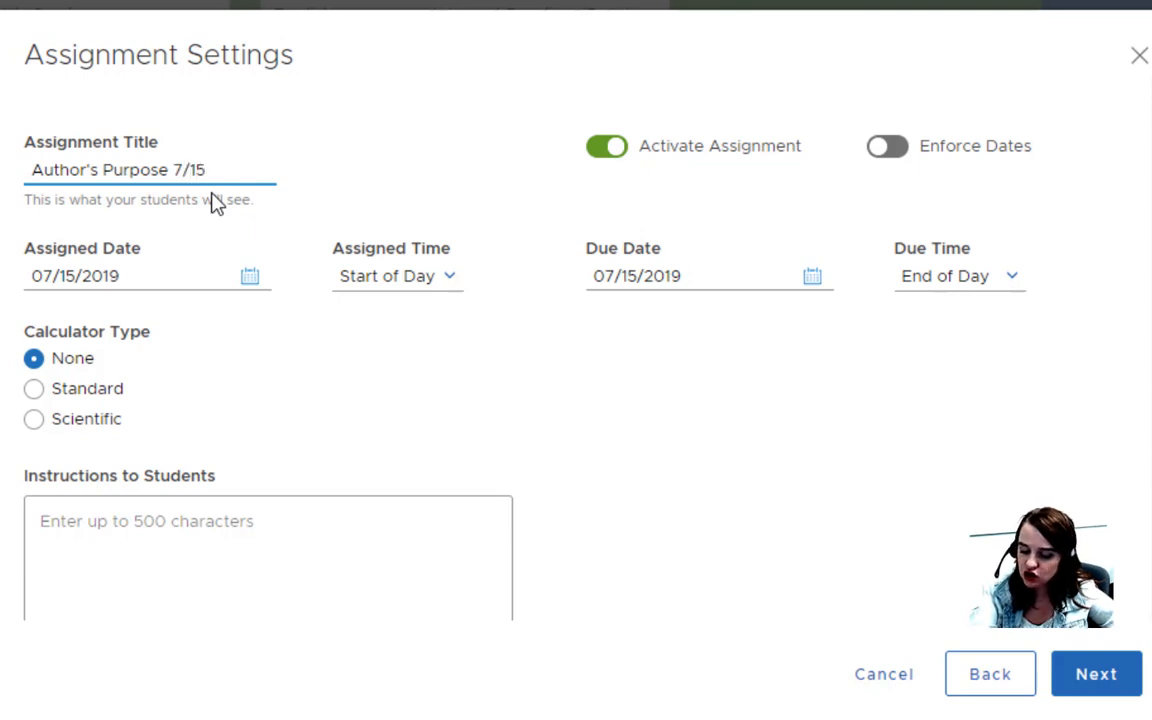
text(7/15/19)
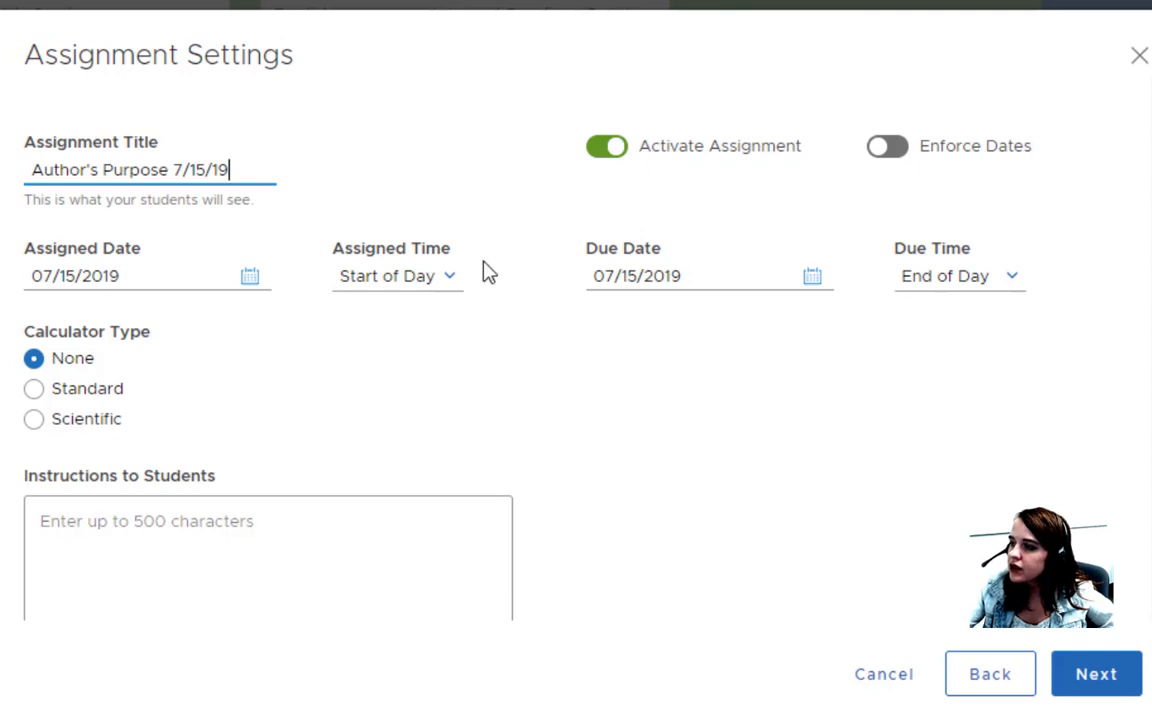
Keep the assignment activated and turn on enforcement of its assigned and due dates
click(618, 150)
click(614, 148)
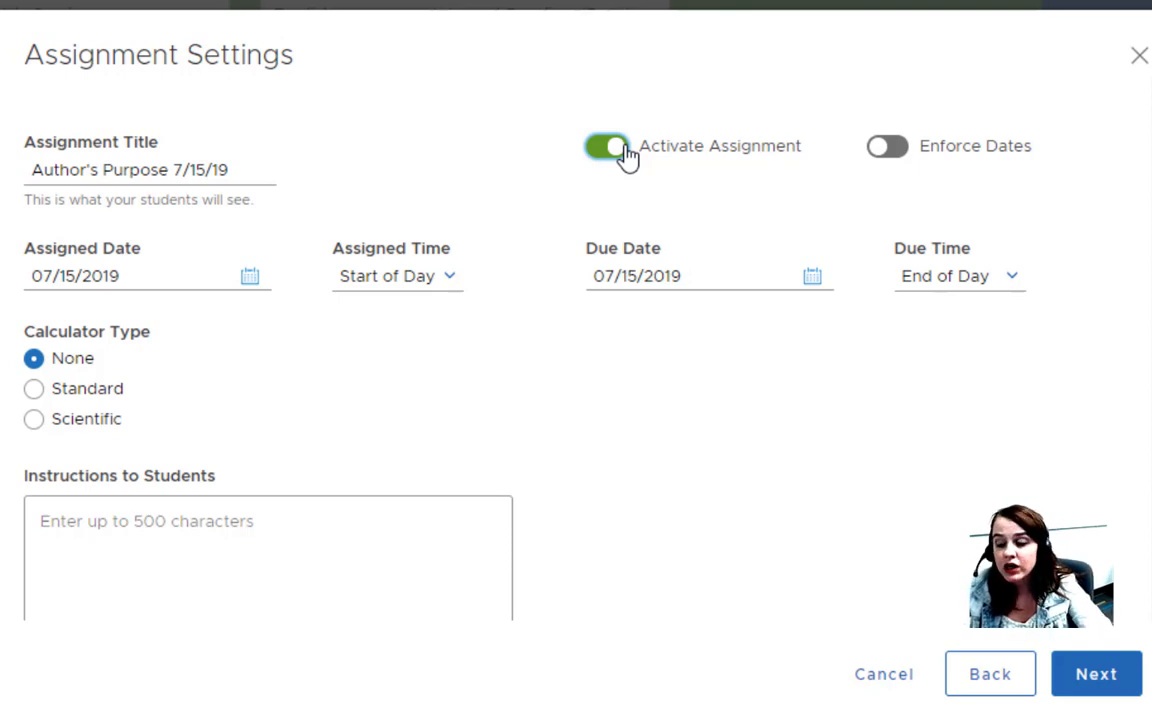
click(895, 149)
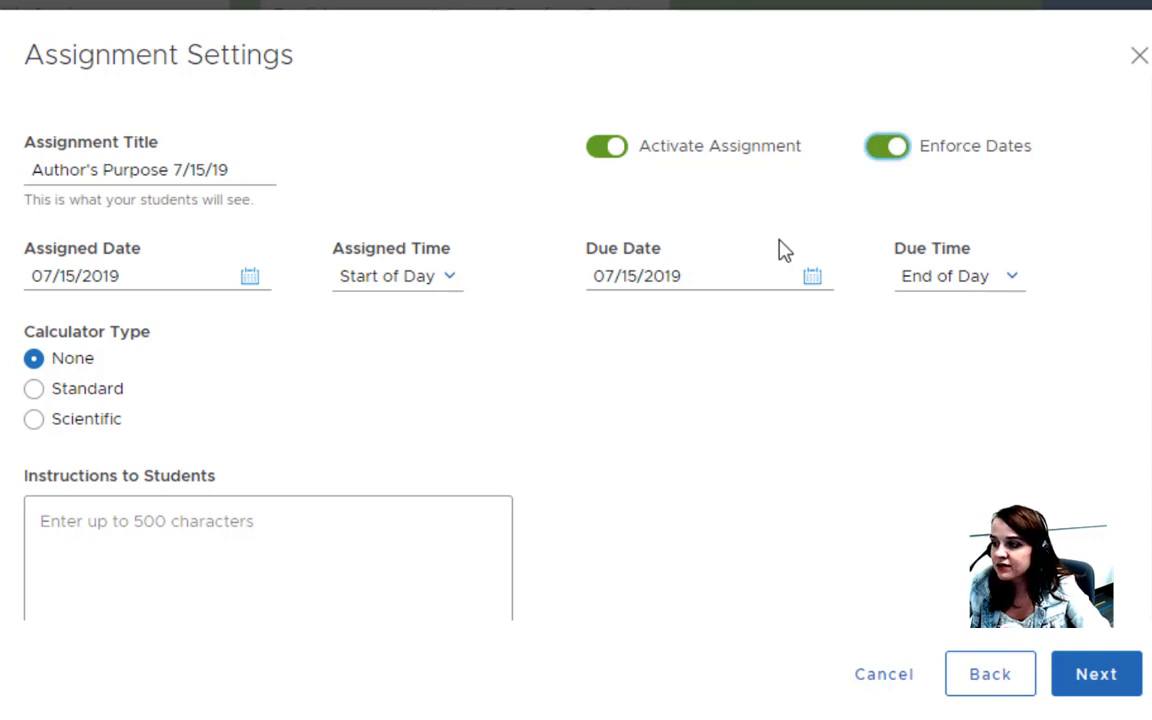
Set the assignment's due date to 07/31/2019
click(813, 280)
click(782, 610)
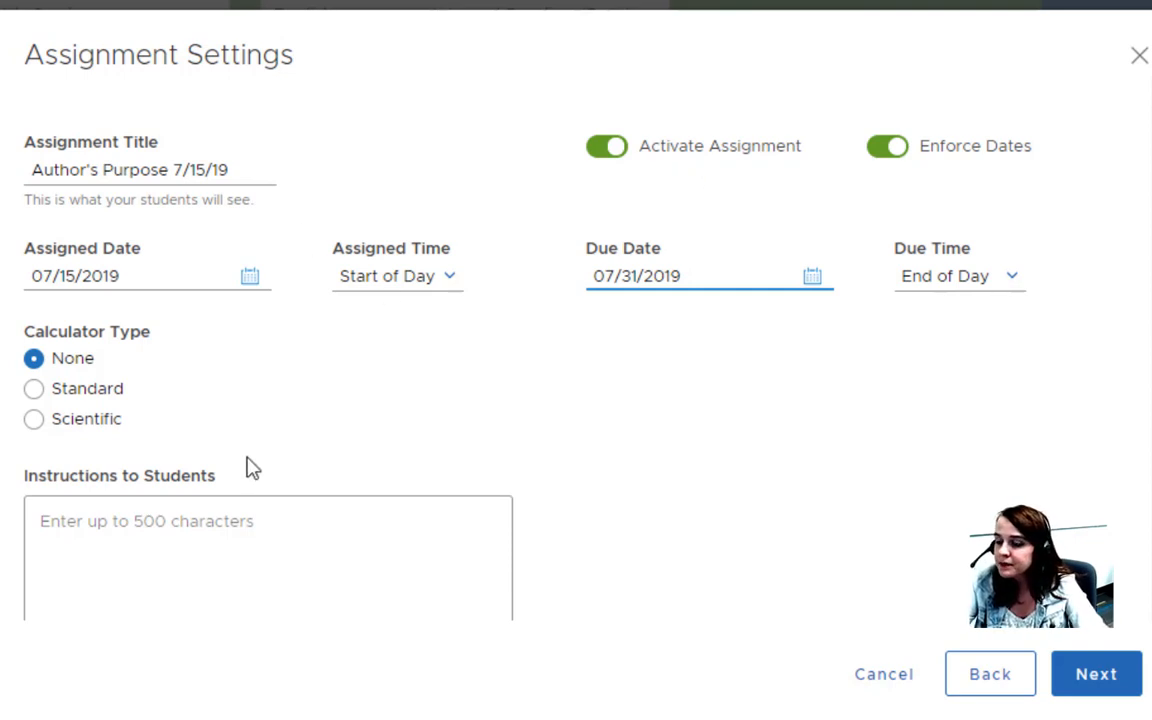
Enable the school preferences override to review its additional options, and disable it again
scroll(162, 368, down, 2)
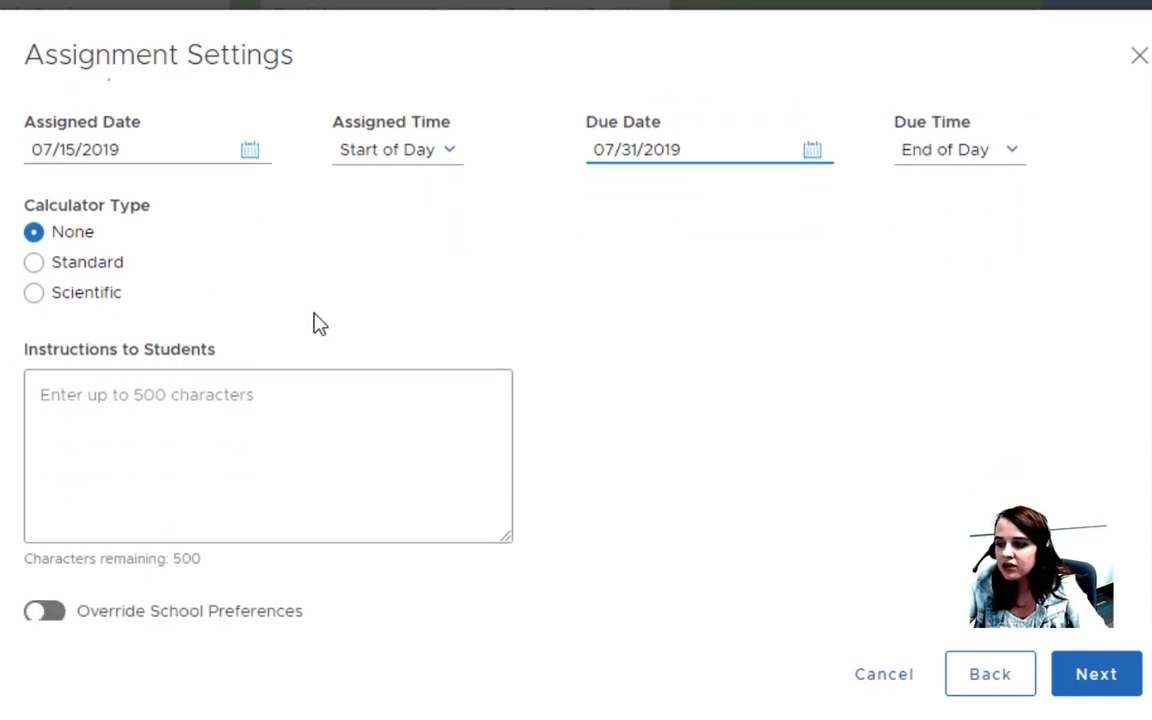
scroll(262, 404, down, 1)
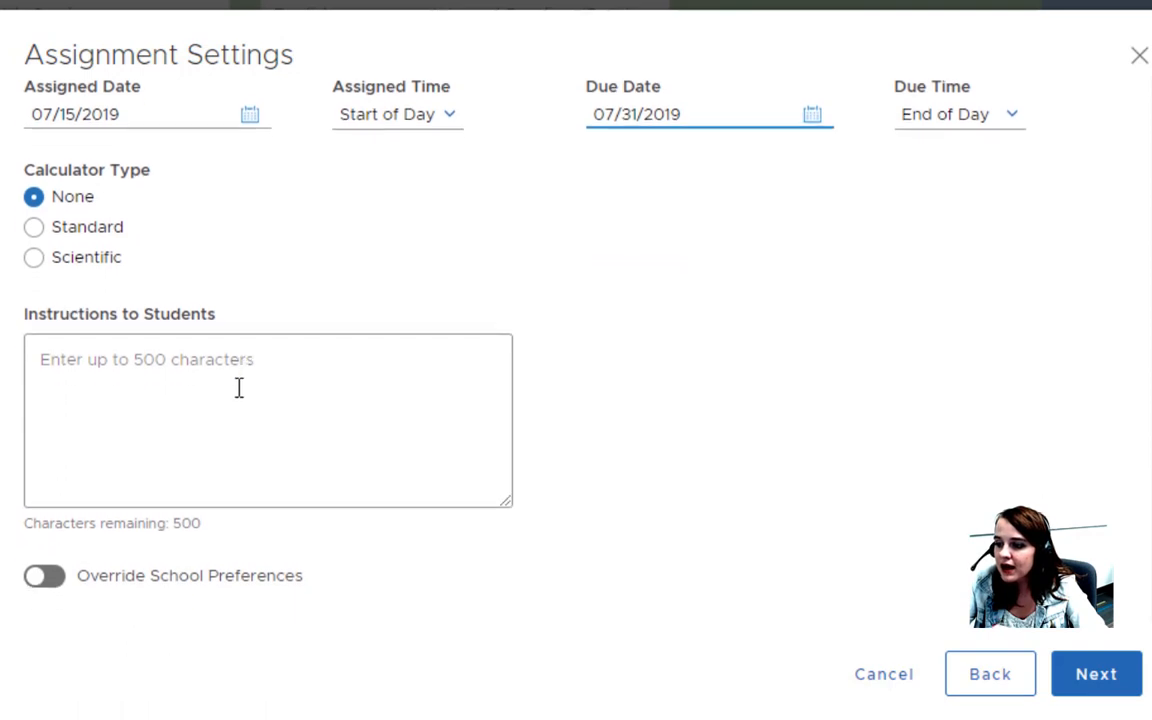
click(40, 582)
scroll(380, 512, down, 3)
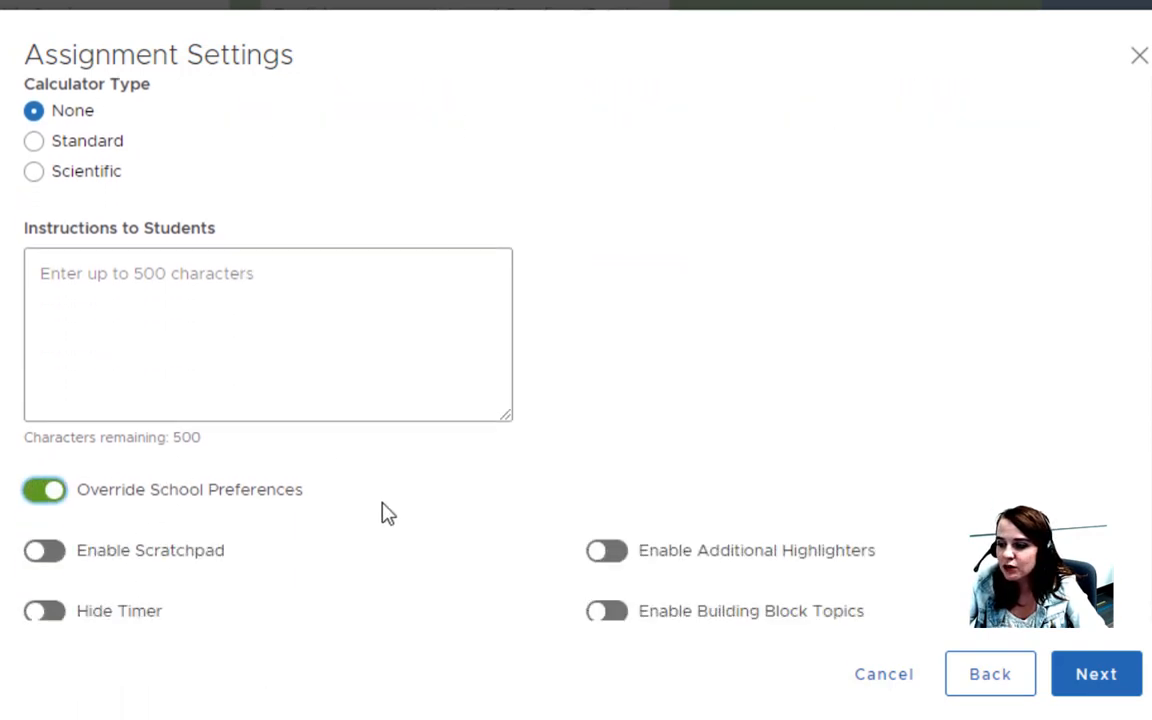
scroll(385, 513, up, 5)
scroll(388, 513, down, 3)
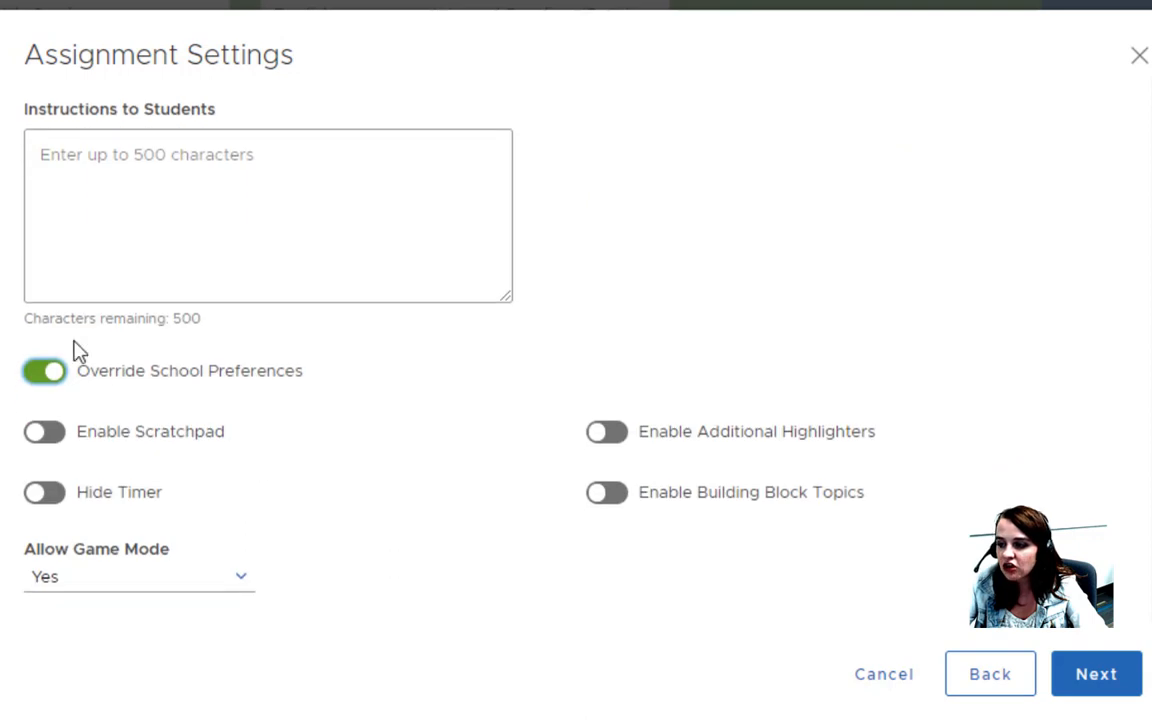
click(52, 374)
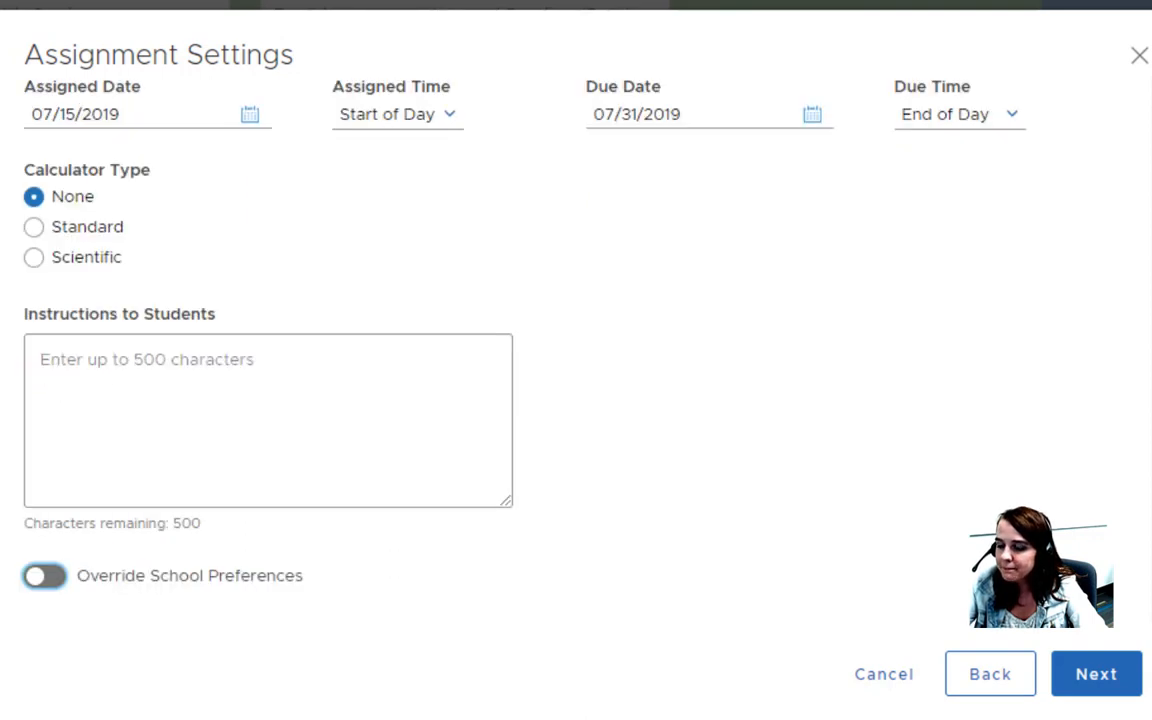
Continue to the class and student selection and expand the 4th Grade English 2019 roster
click(1106, 682)
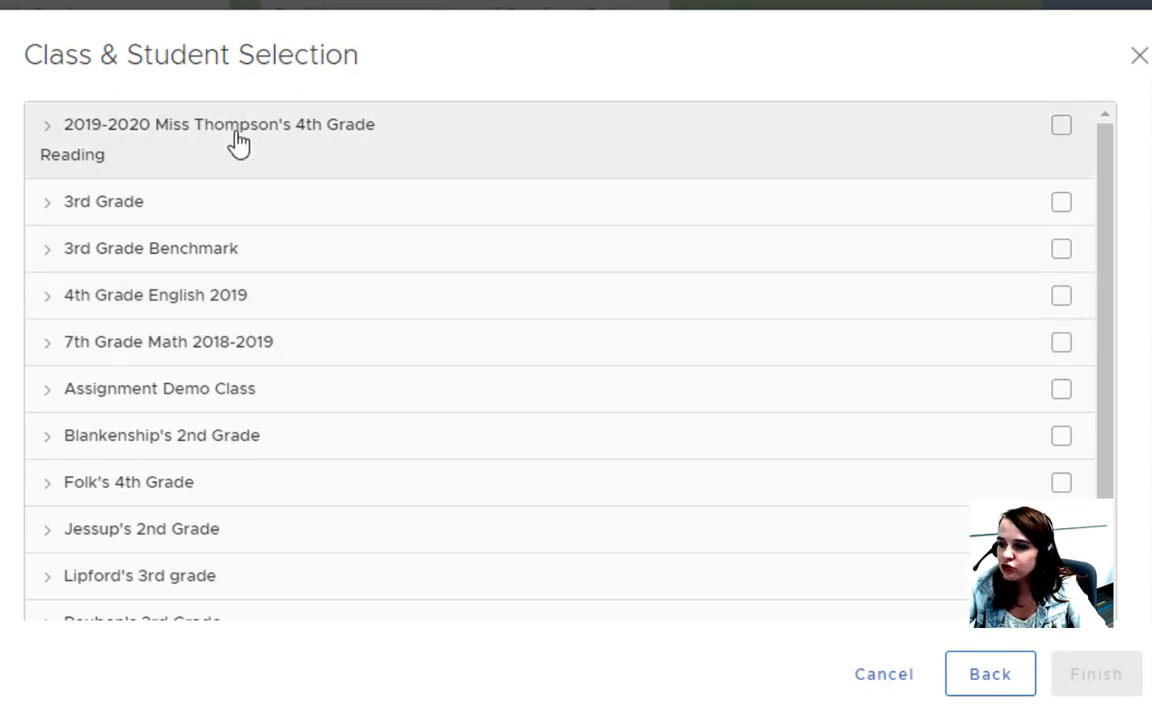
click(217, 303)
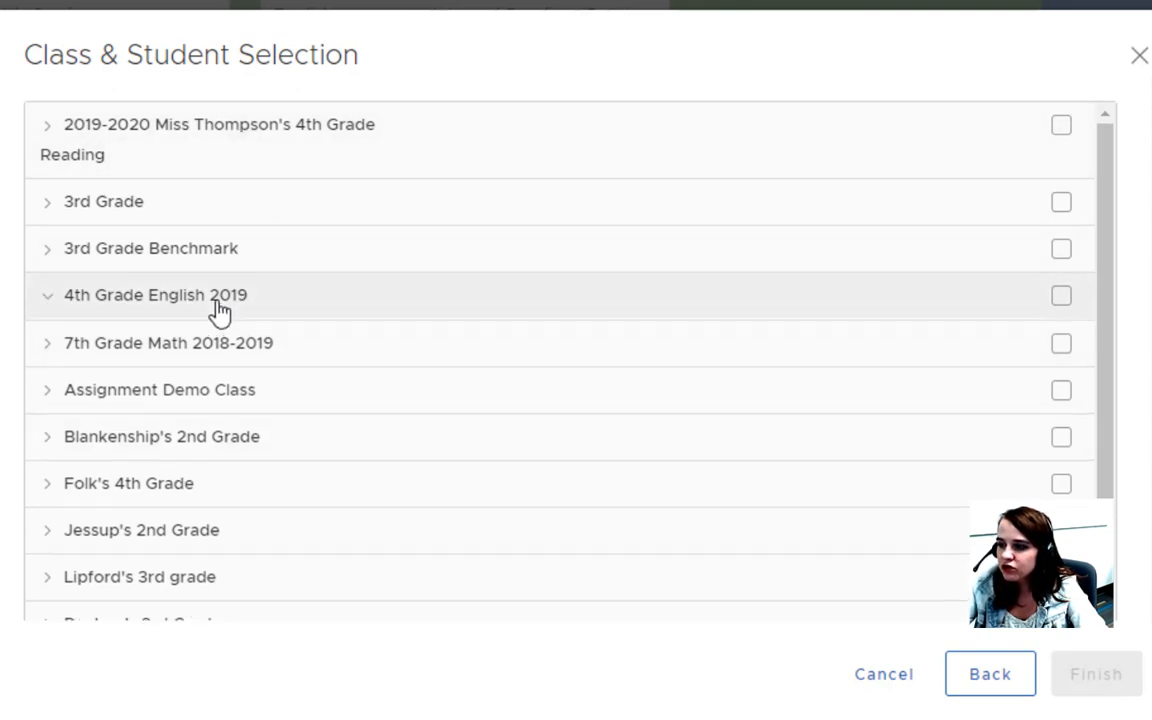
scroll(154, 252, down, 3)
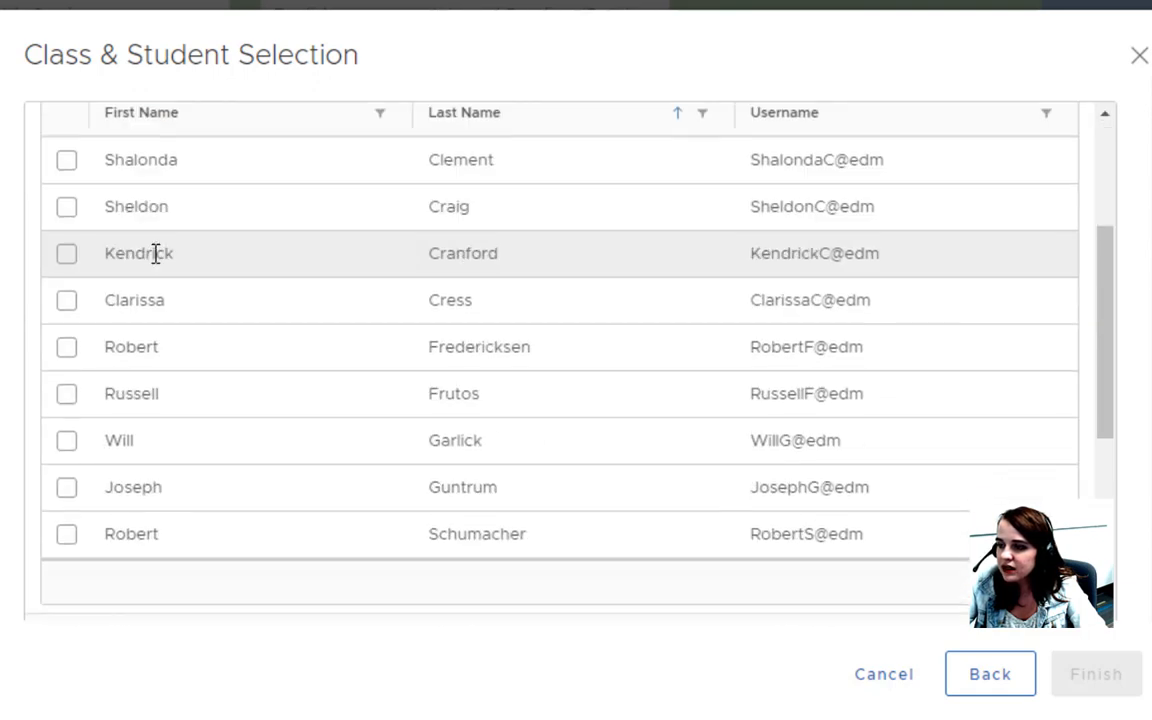
scroll(98, 321, up, 3)
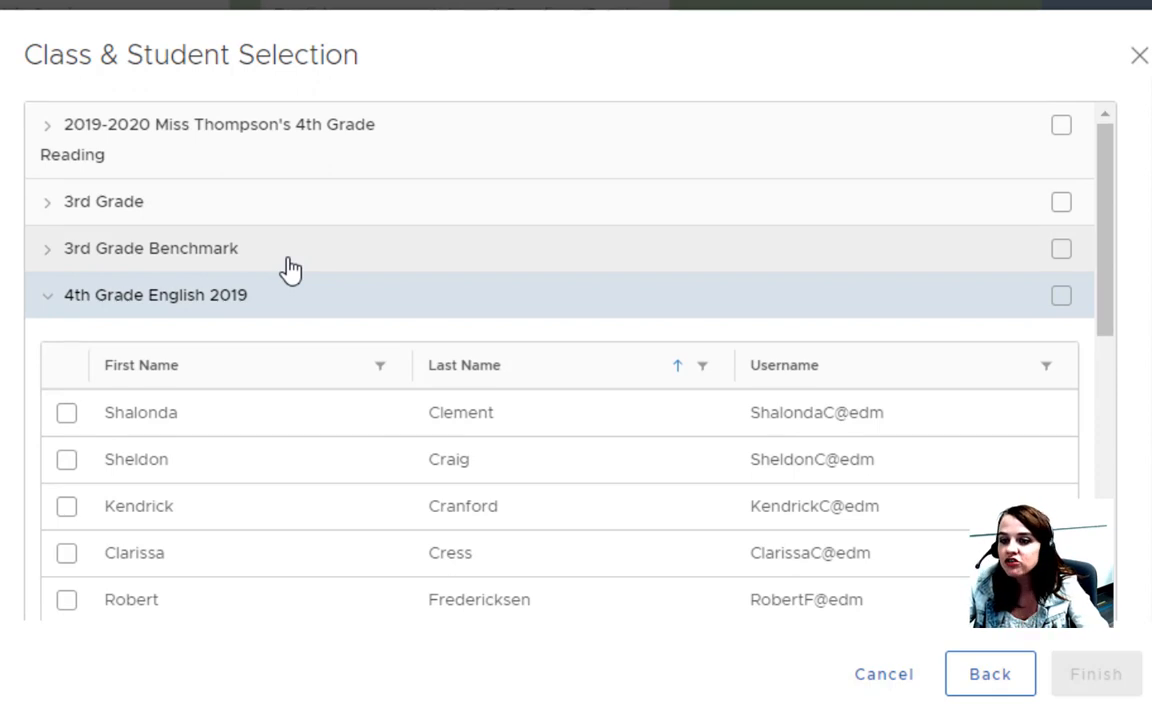
scroll(80, 348, down, 2)
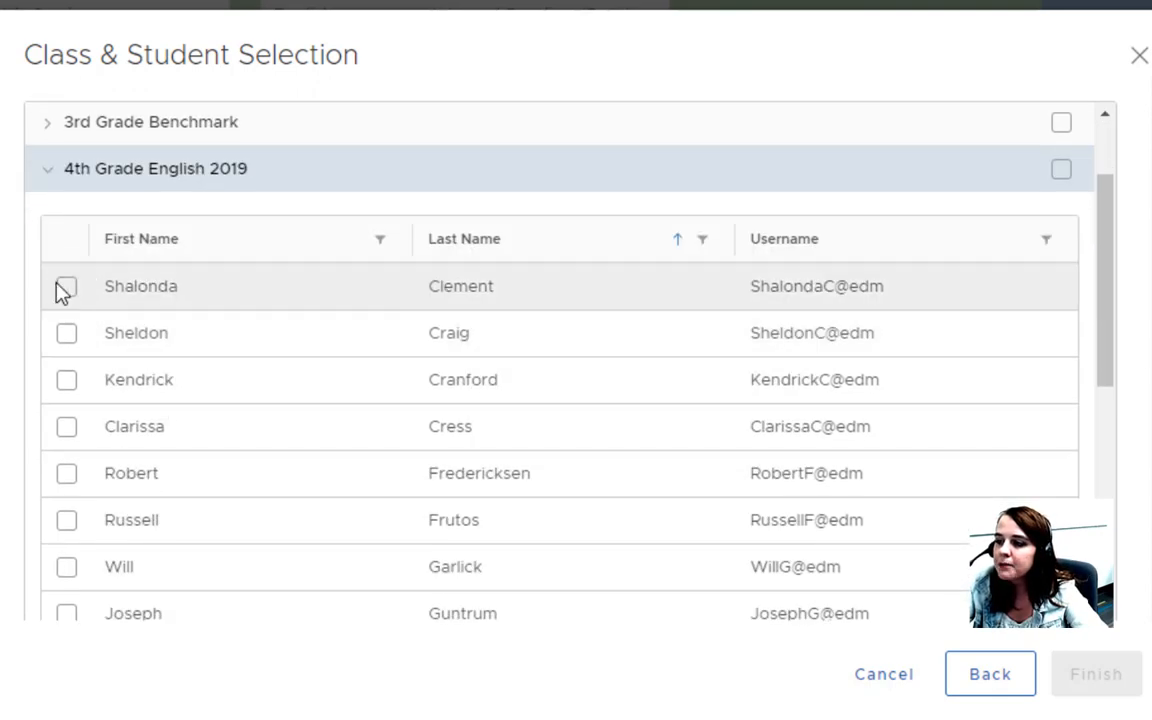
Select all students in 4th Grade English 2019 except the seventh listed student, and finish creating the assignment
click(1061, 171)
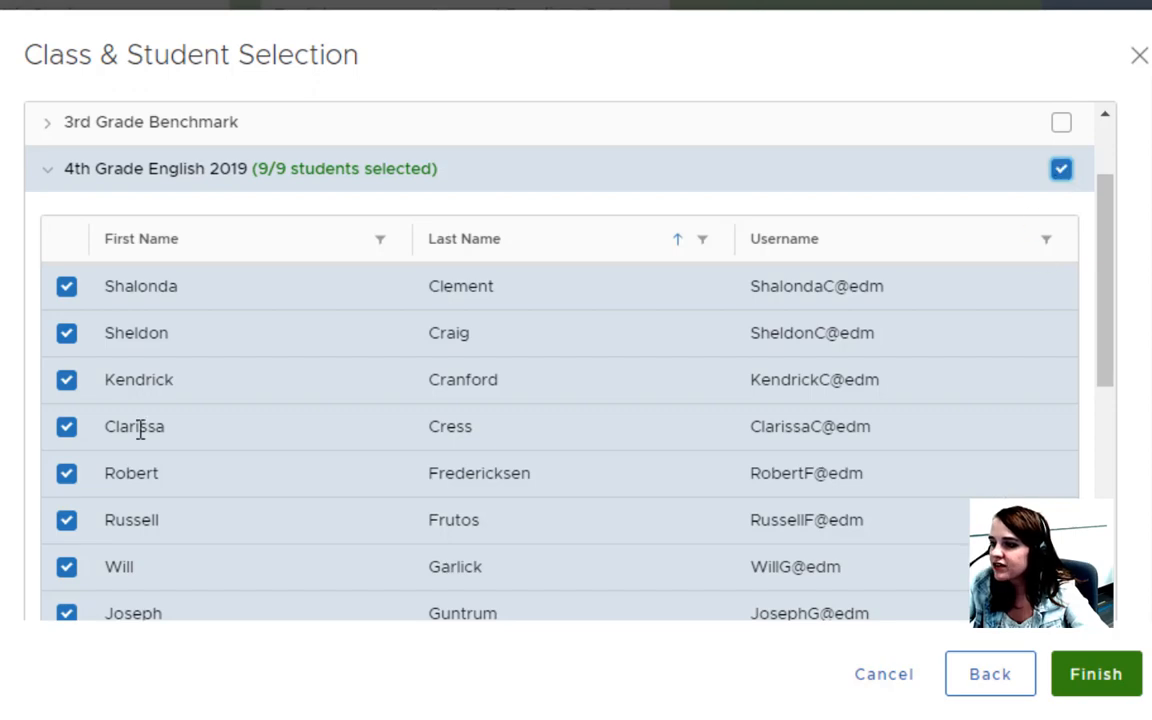
click(66, 566)
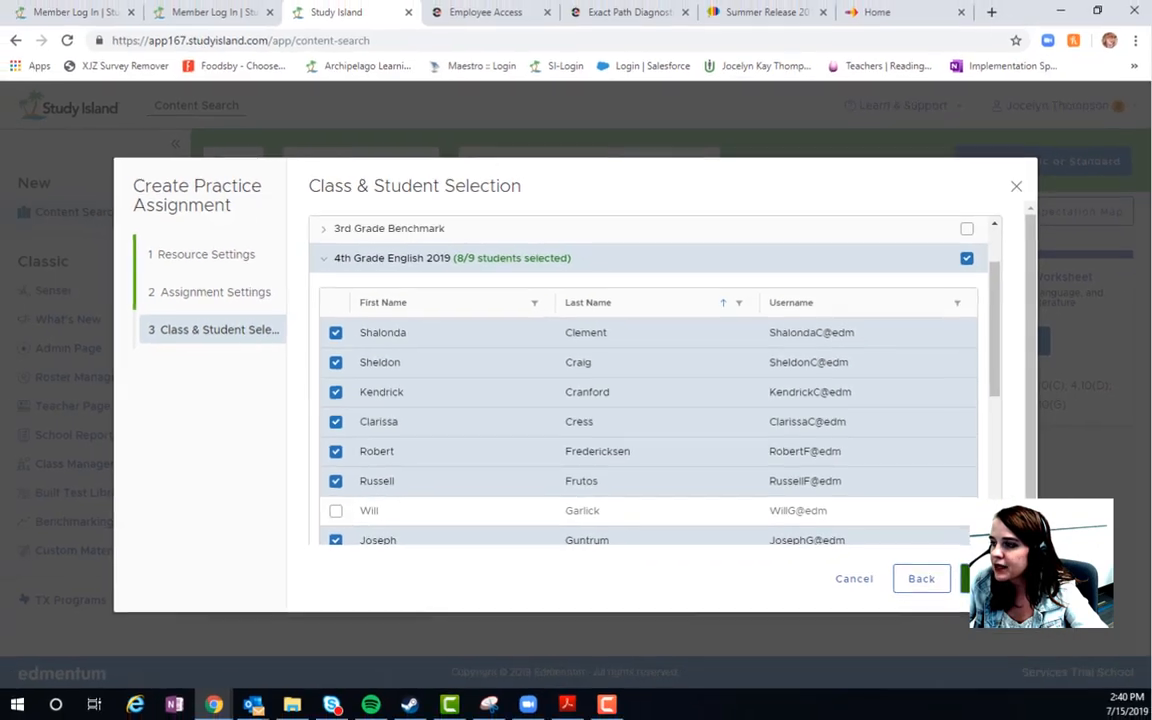
click(1096, 674)
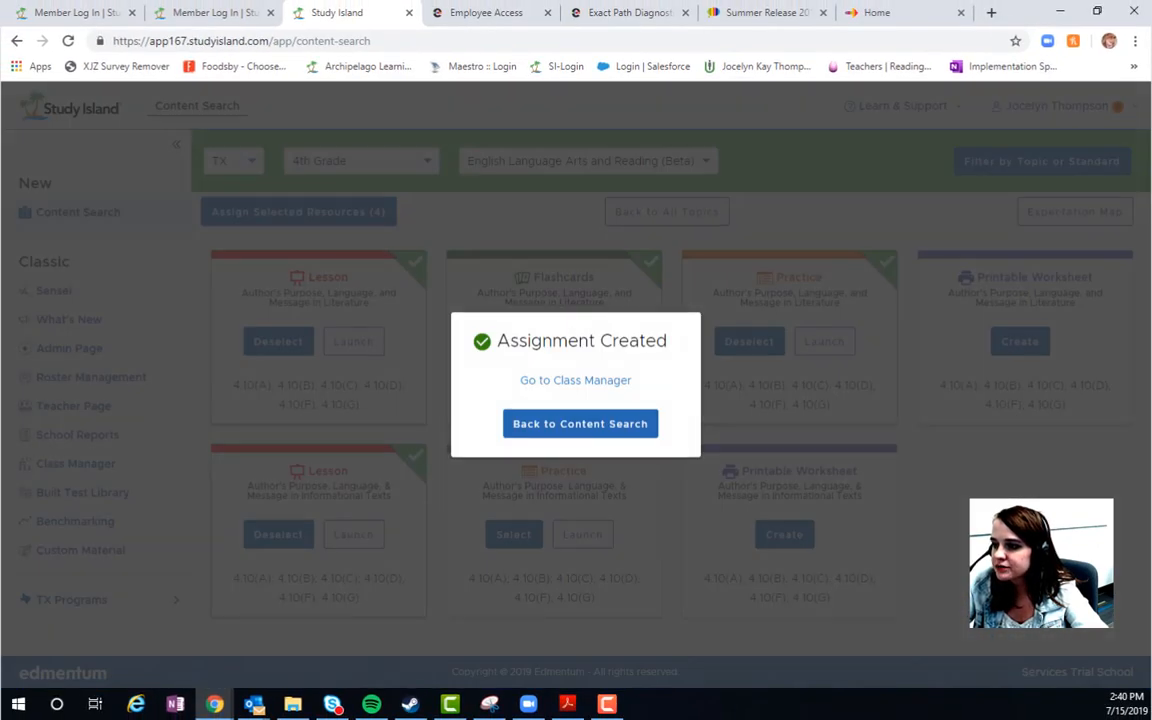
Go to Class Manager and examine the Ratios & Fractions assignment report for the 7th Grade Math 2018-2019 class
click(590, 384)
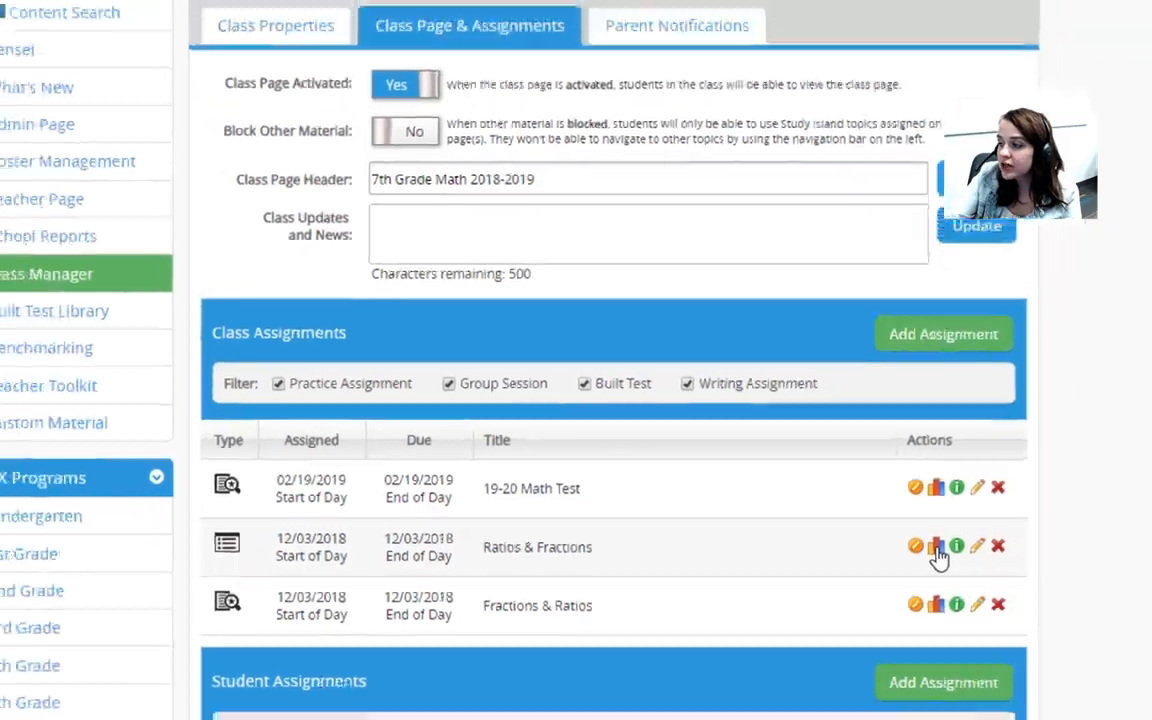
click(968, 556)
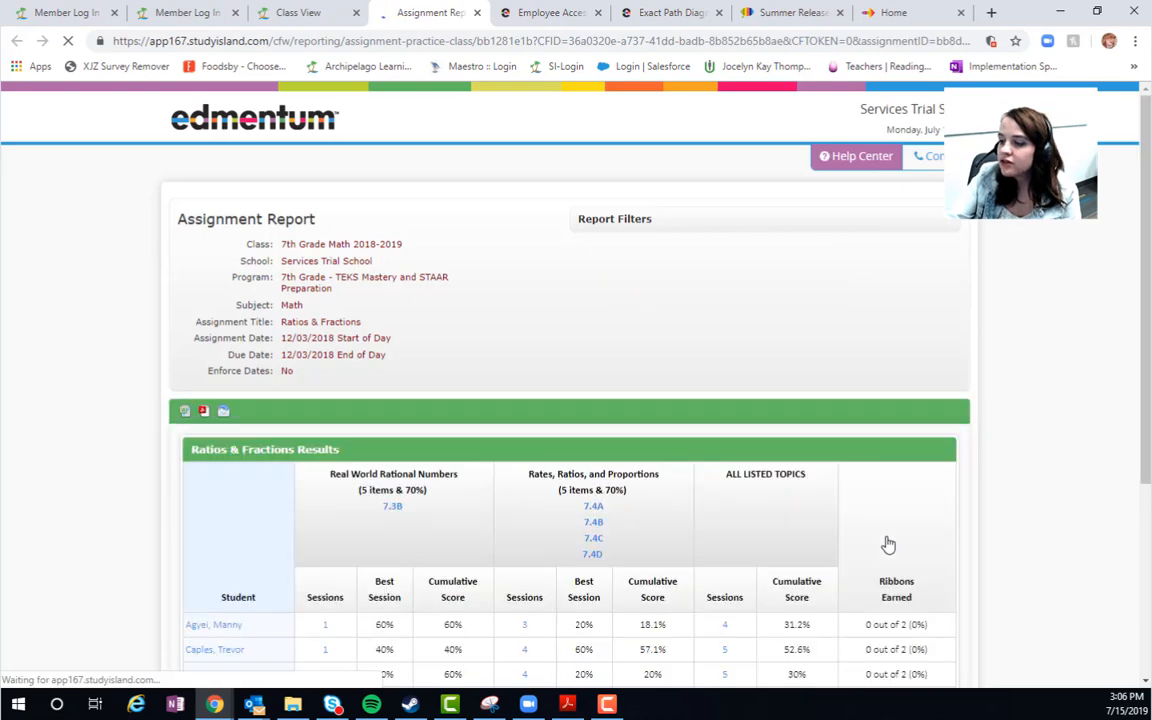
scroll(888, 544, down, 3)
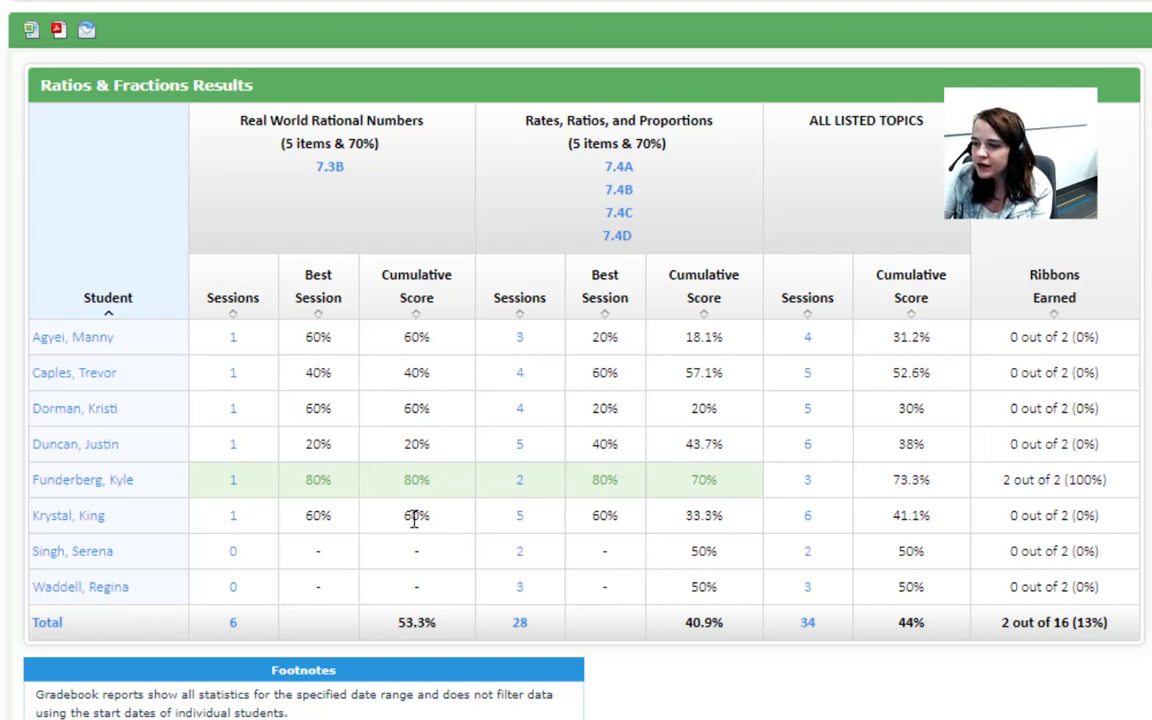
scroll(234, 337, up, 1)
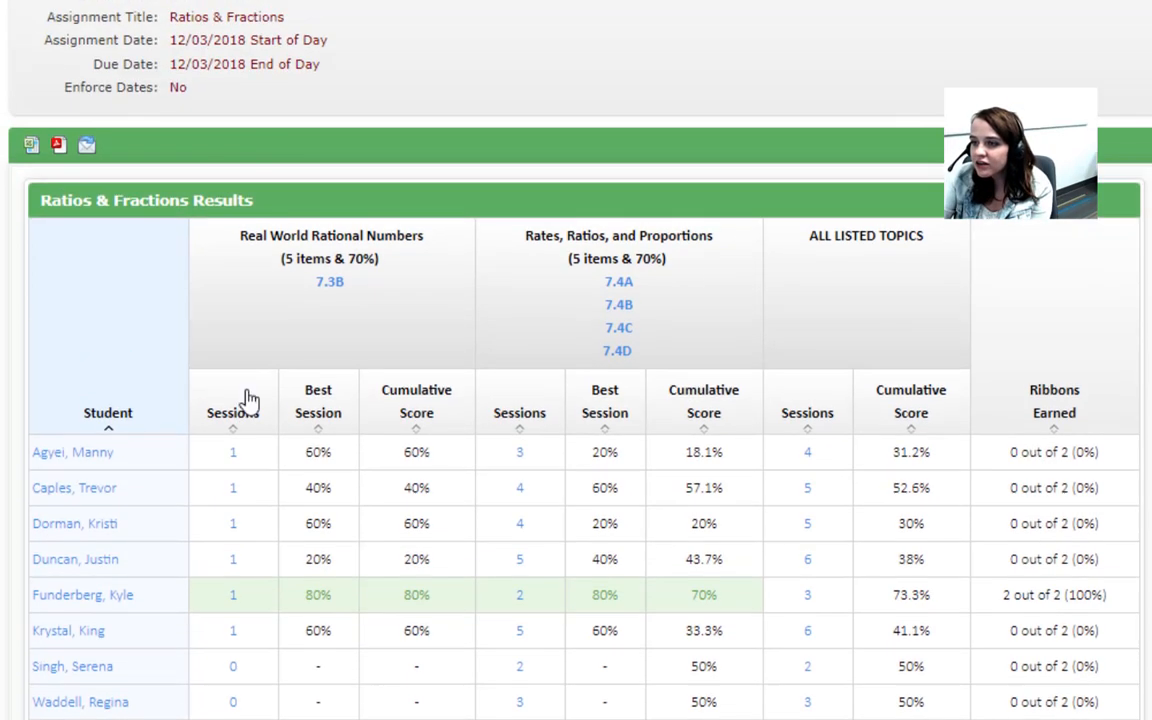
Open the first student's Real World Rational Numbers sessions, view the missed questions, and return to the session list
click(233, 458)
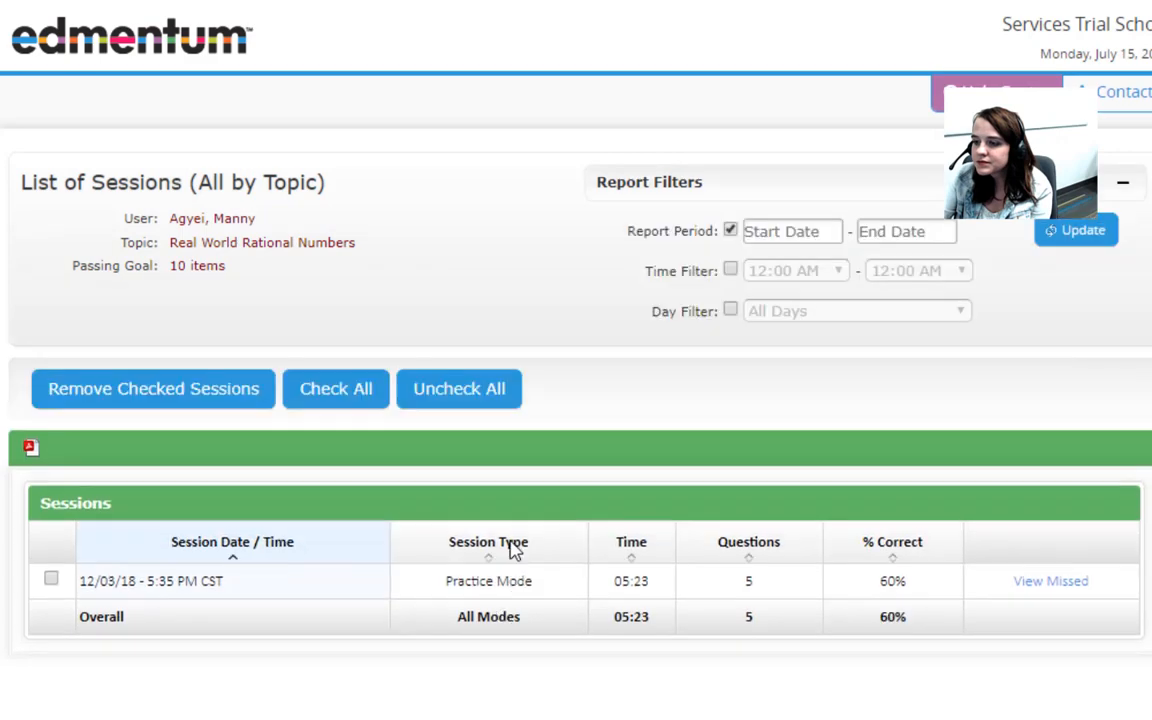
click(1049, 583)
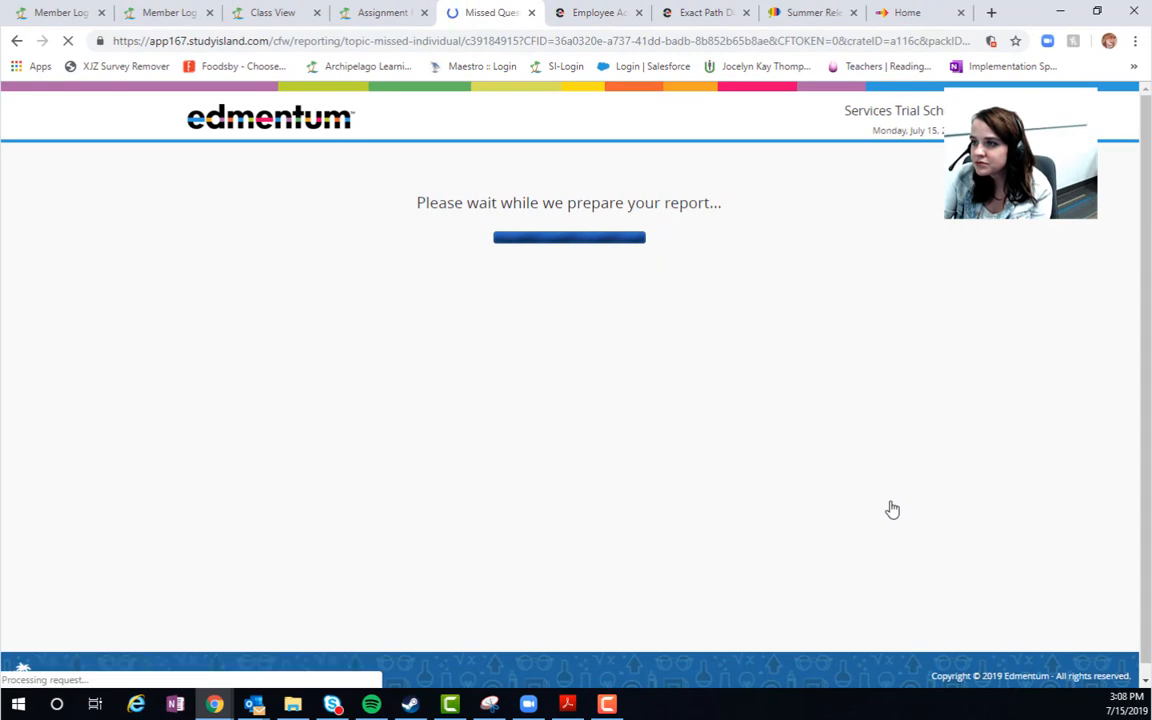
click(22, 43)
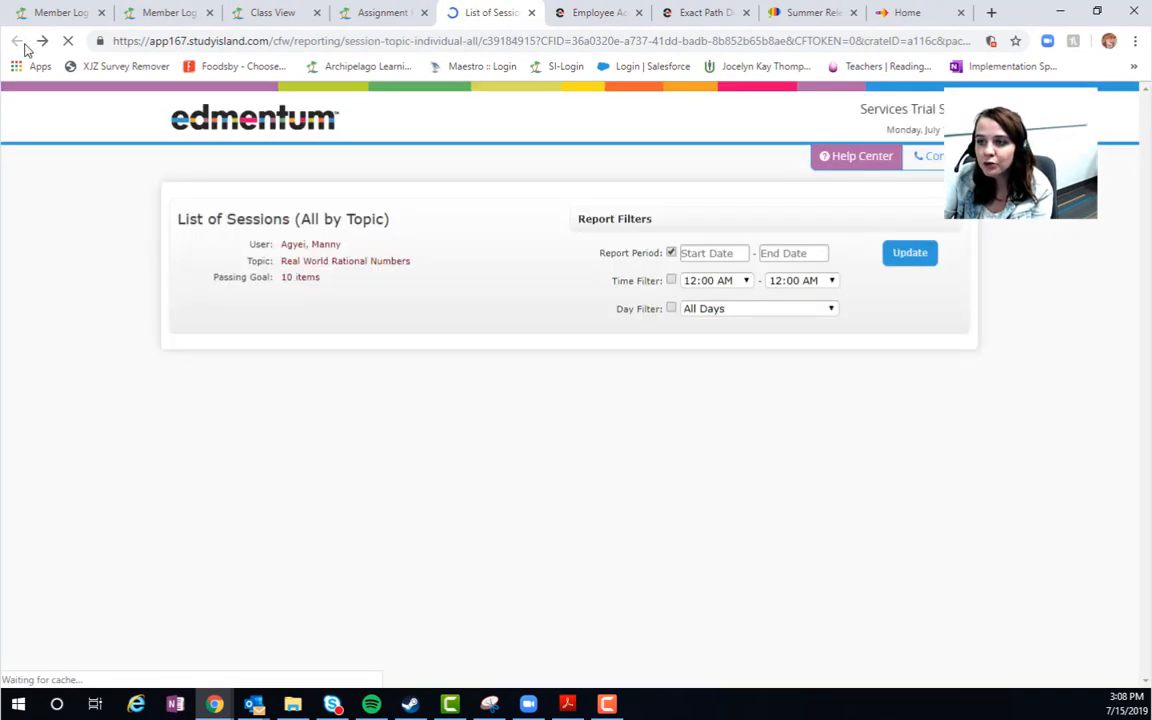
Return to the Ratios & Fractions report, review the first student's individual Math summary, and go back to the class view
click(370, 14)
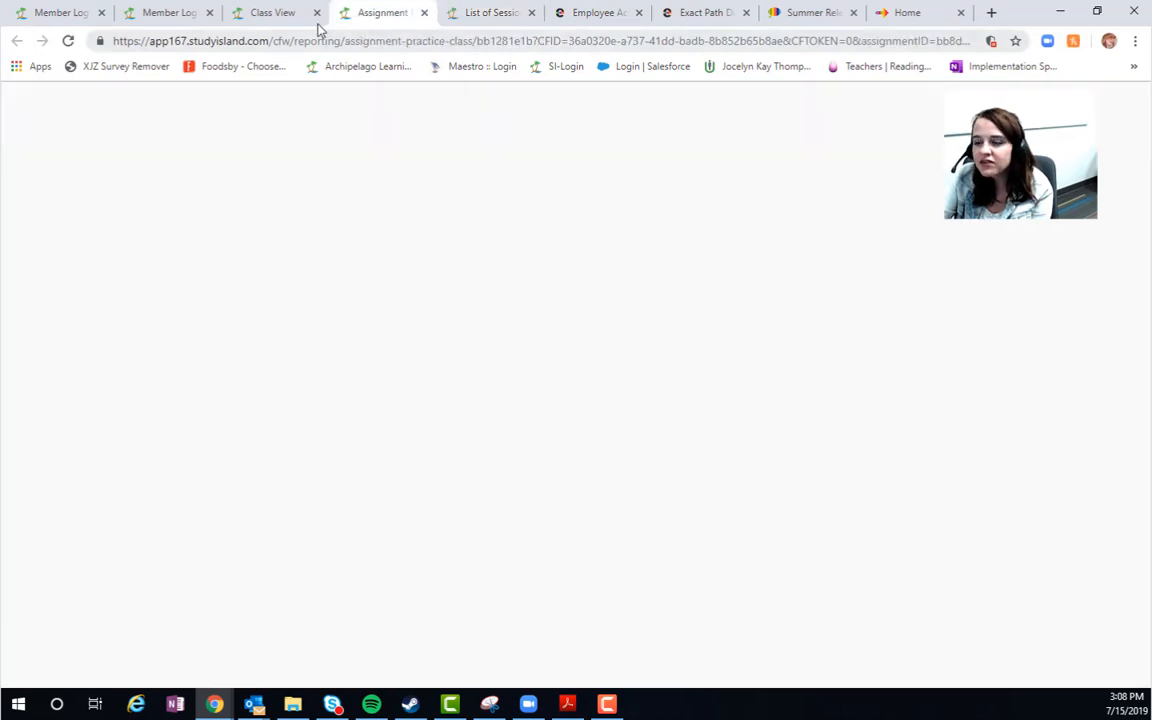
click(278, 18)
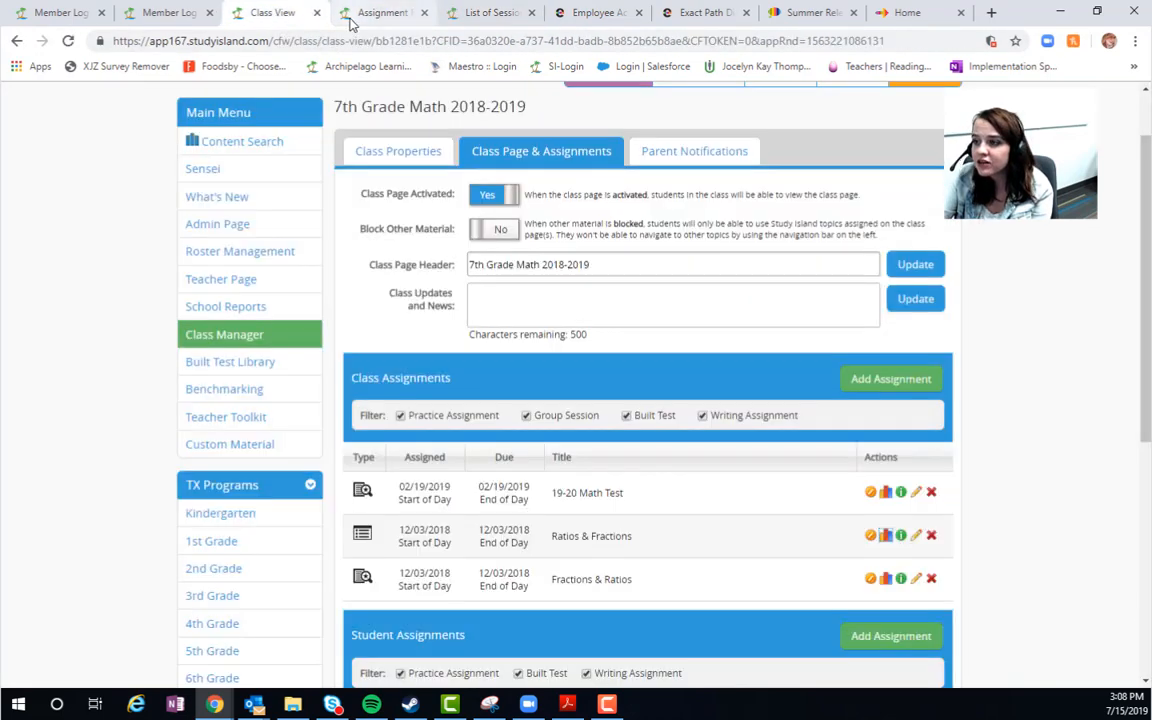
click(352, 16)
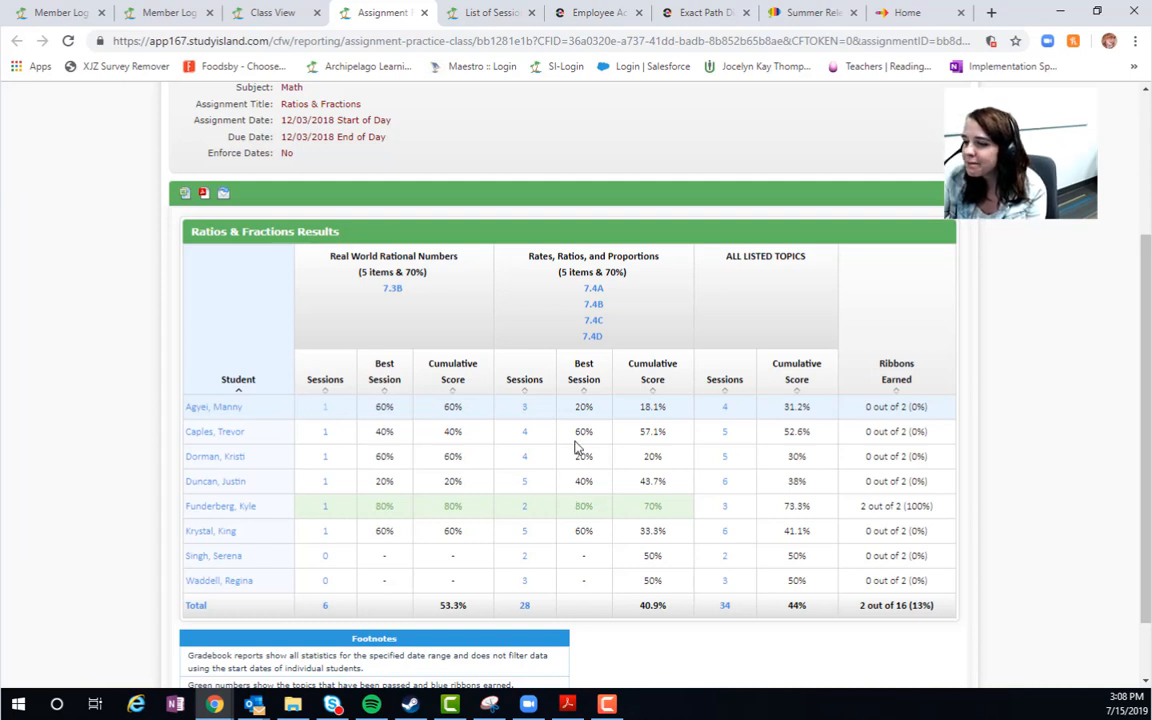
click(218, 409)
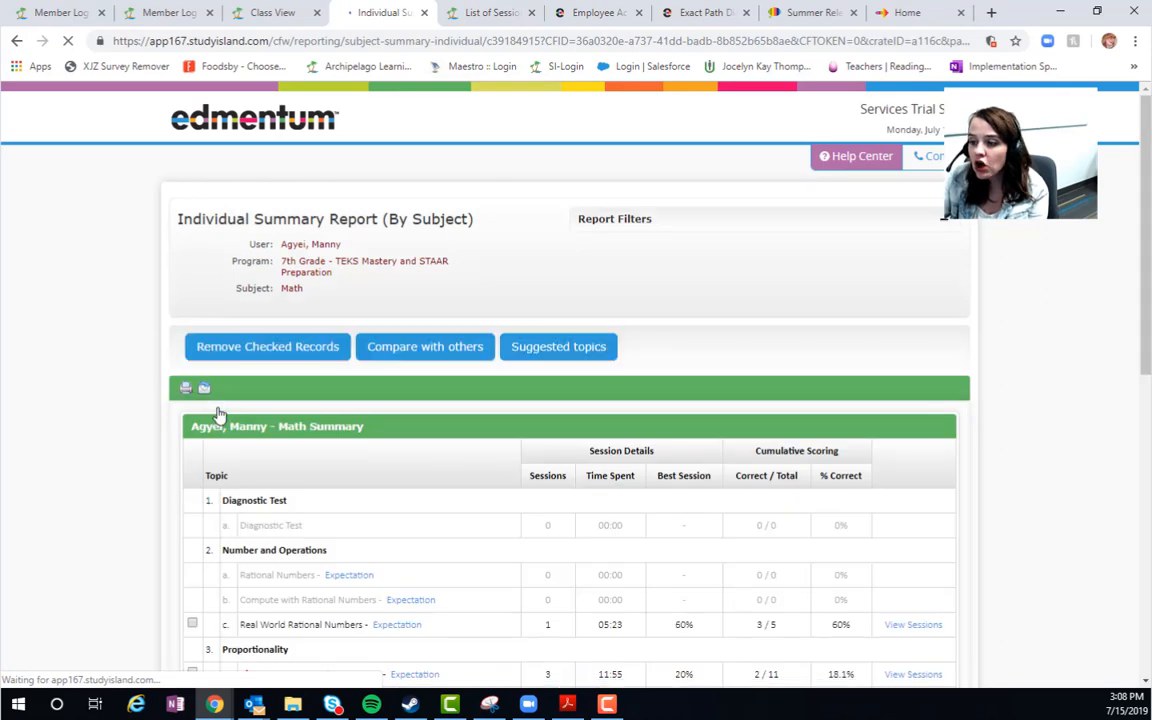
scroll(471, 408, down, 5)
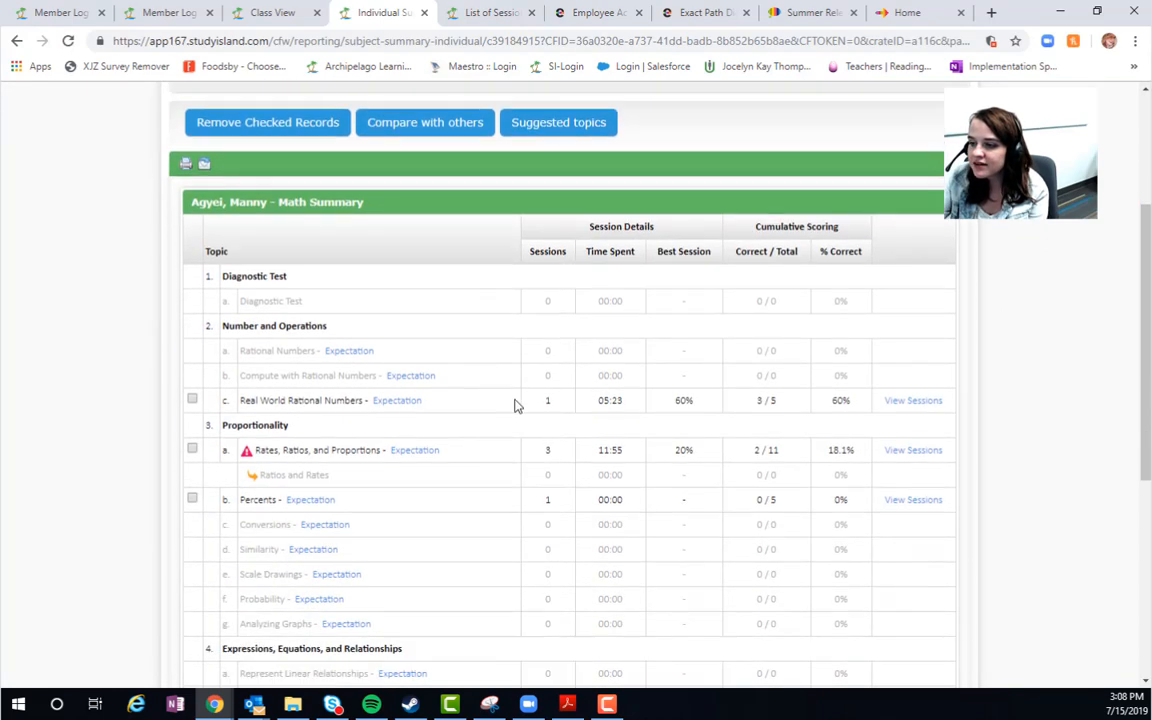
scroll(516, 405, up, 2)
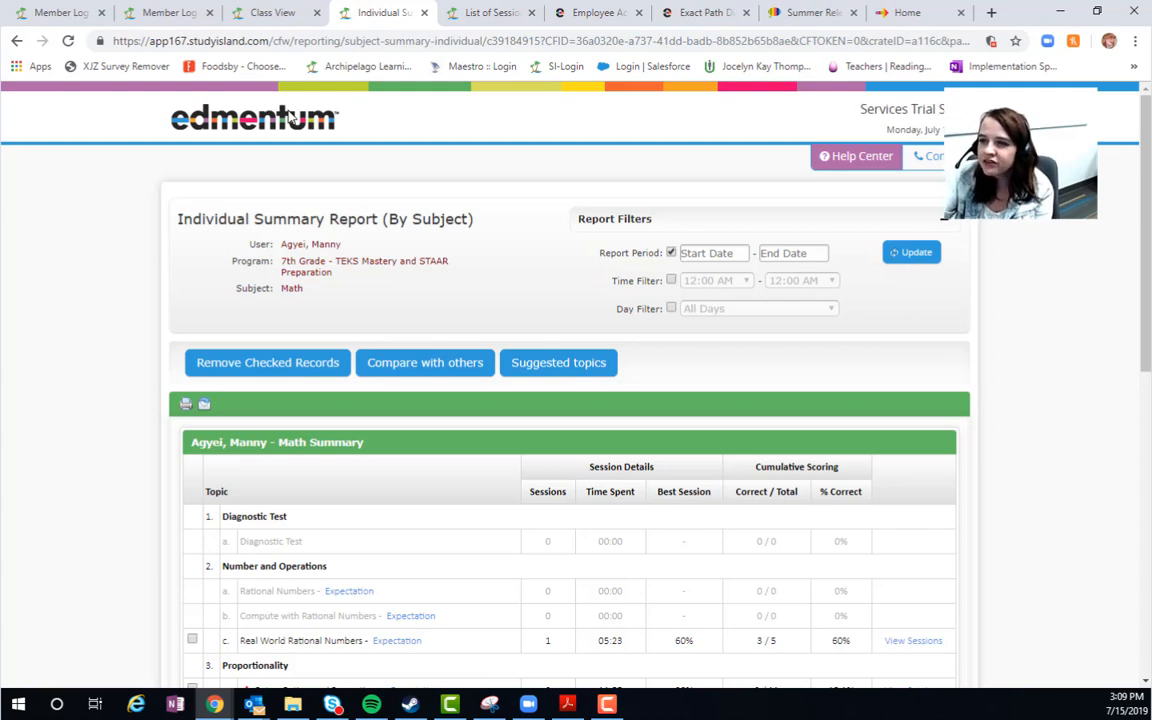
click(270, 13)
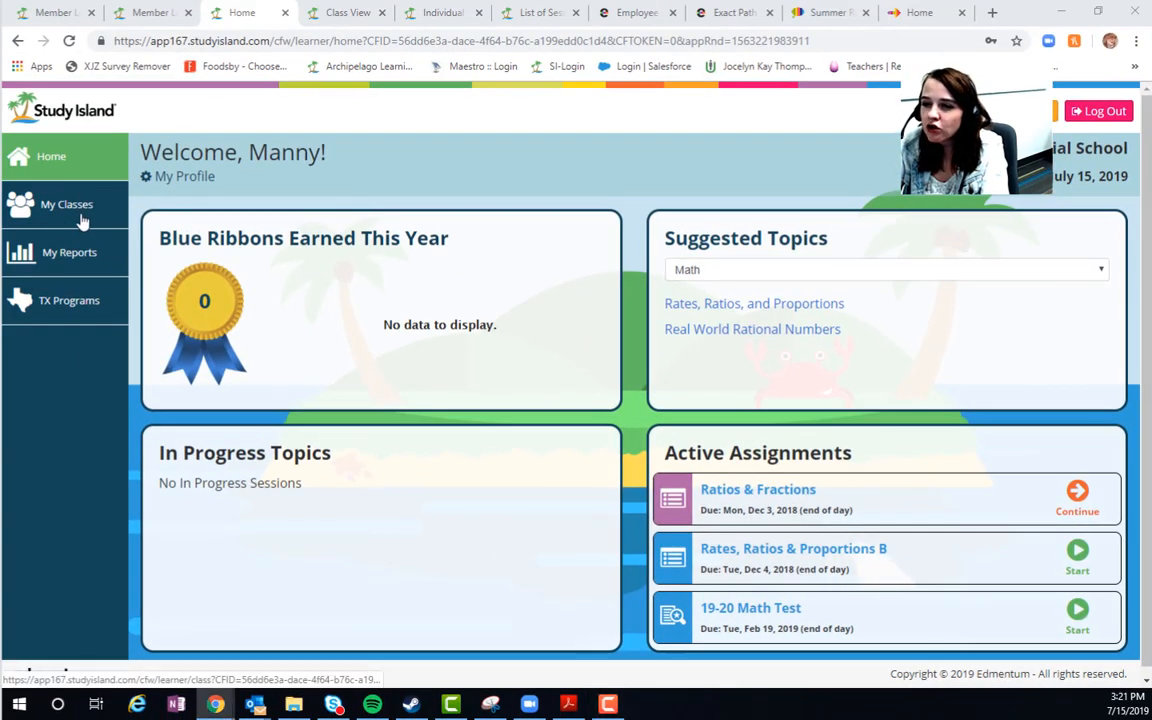
From the student's home page, view the assignments of the 7th Grade Math 2018-2019 class
click(80, 219)
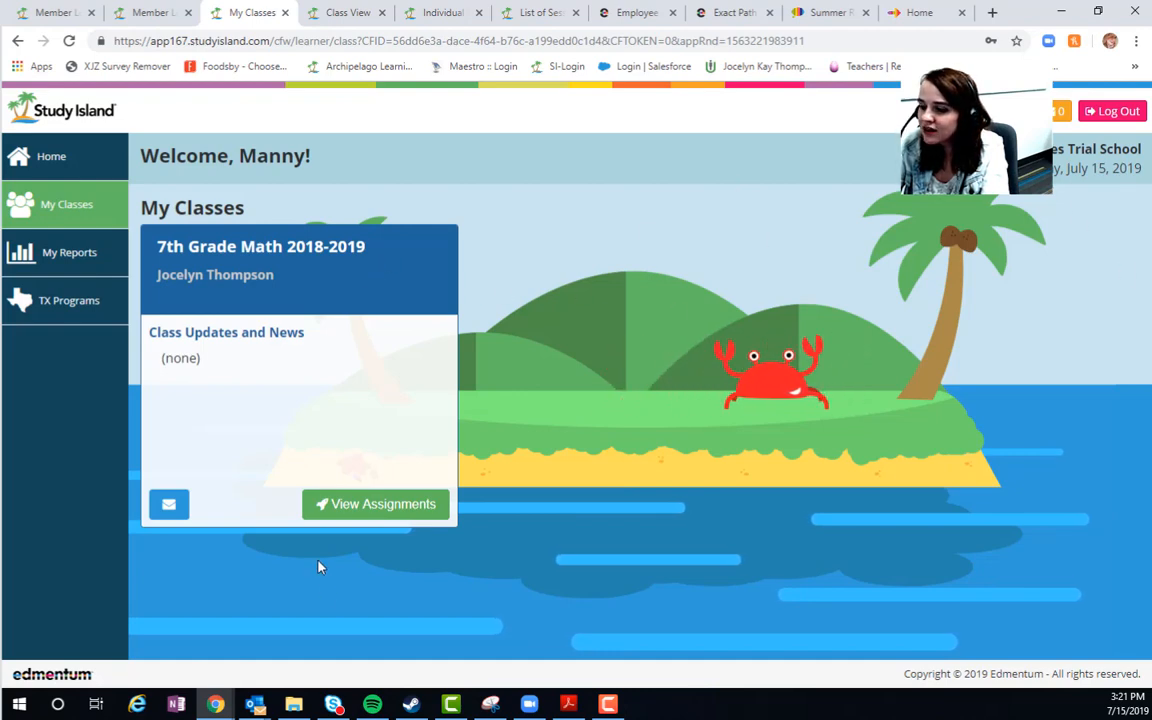
click(336, 510)
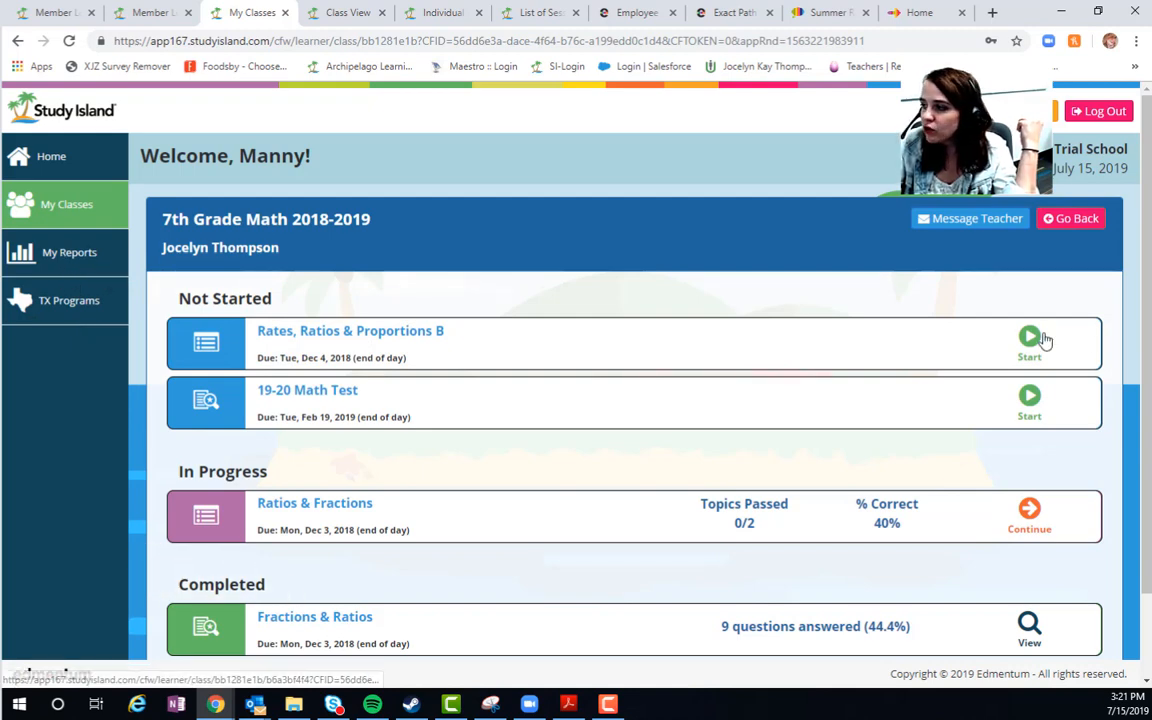
Look over the report types available to the student and open the student's TX Programs topic list
click(97, 256)
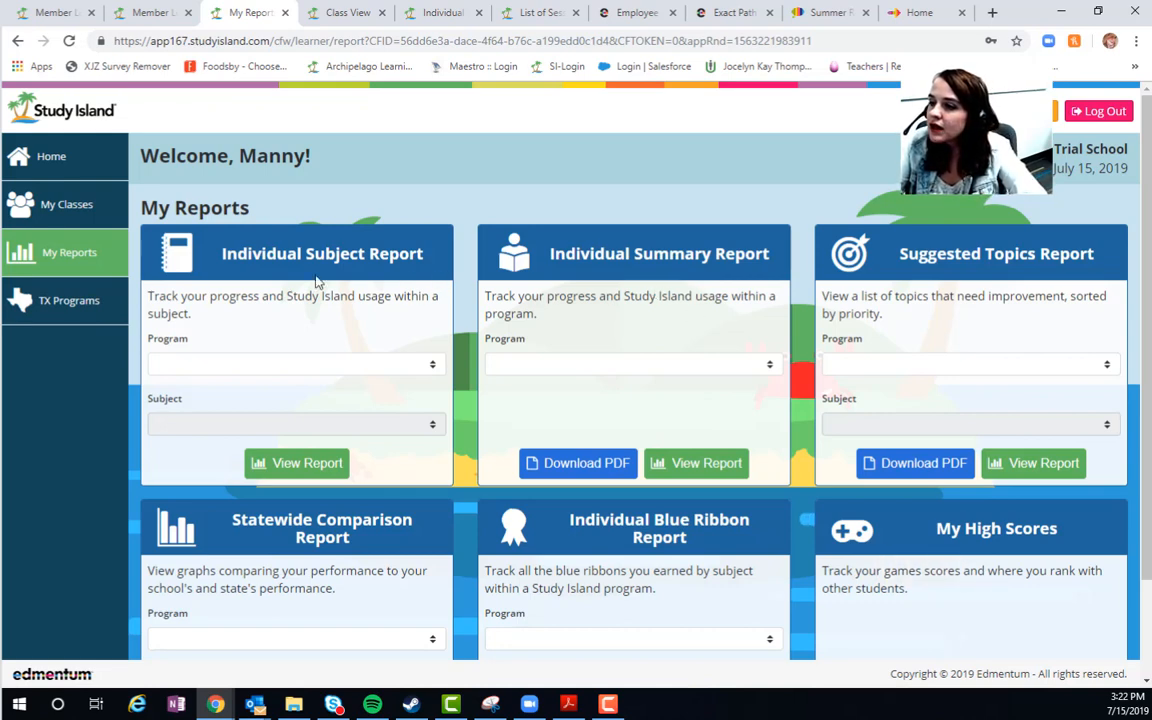
scroll(316, 283, down, 1)
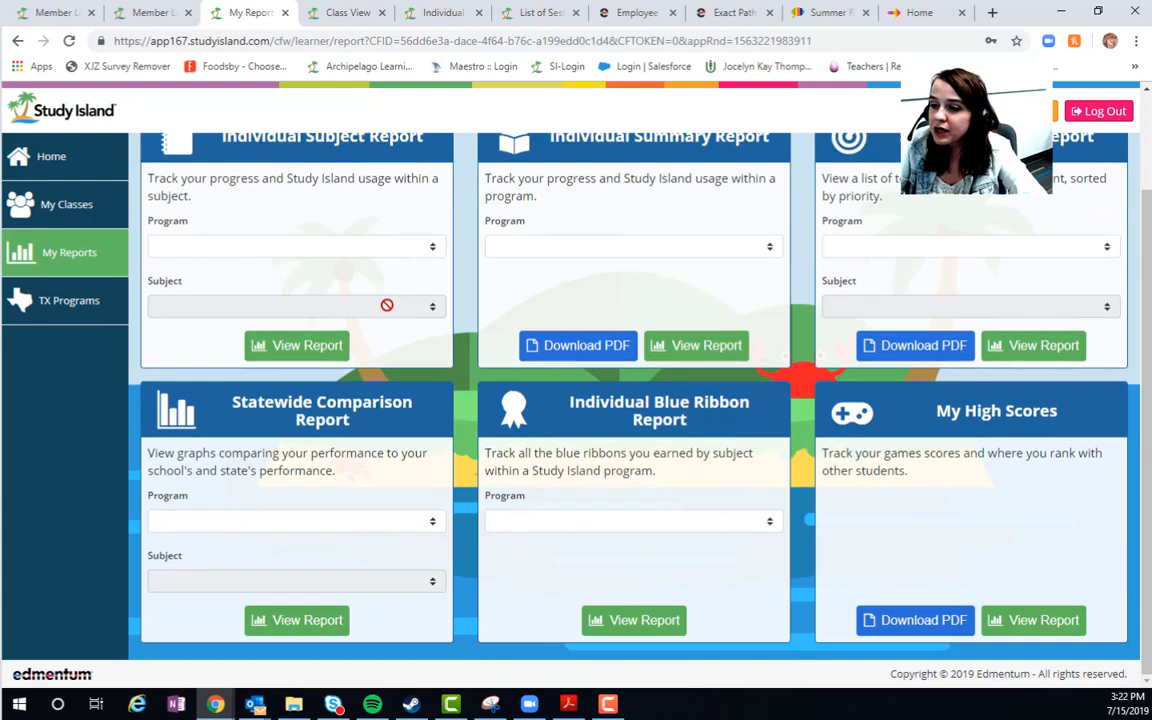
scroll(426, 311, up, 1)
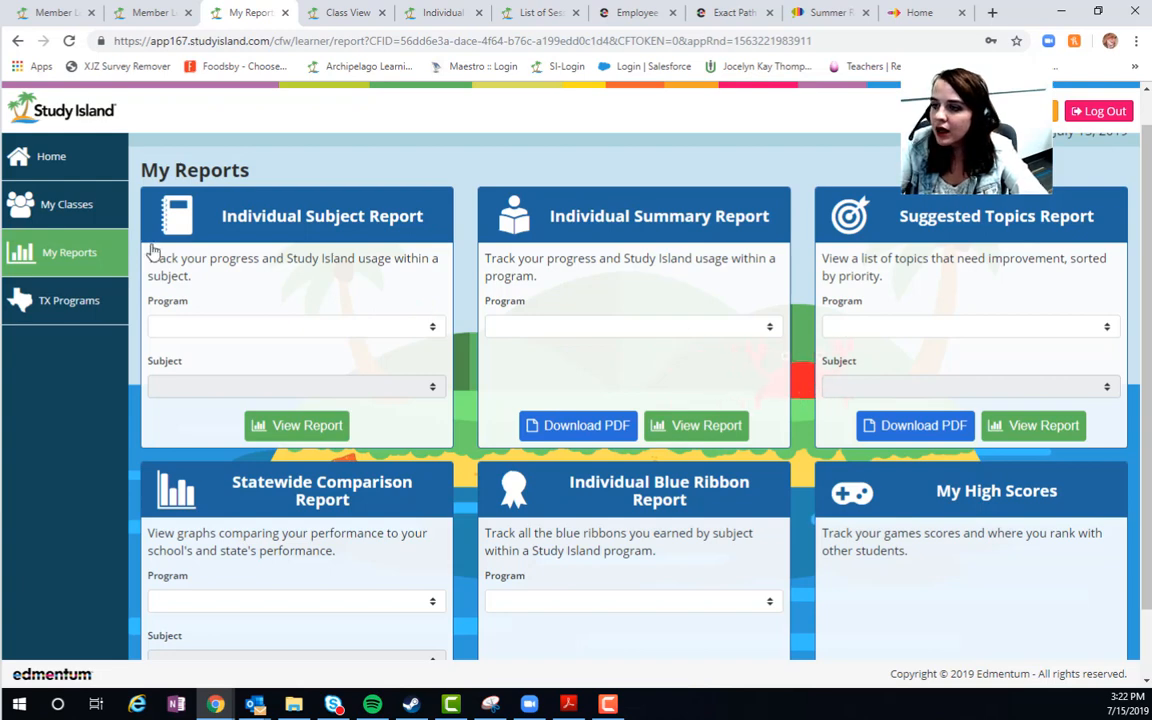
scroll(753, 380, down, 1)
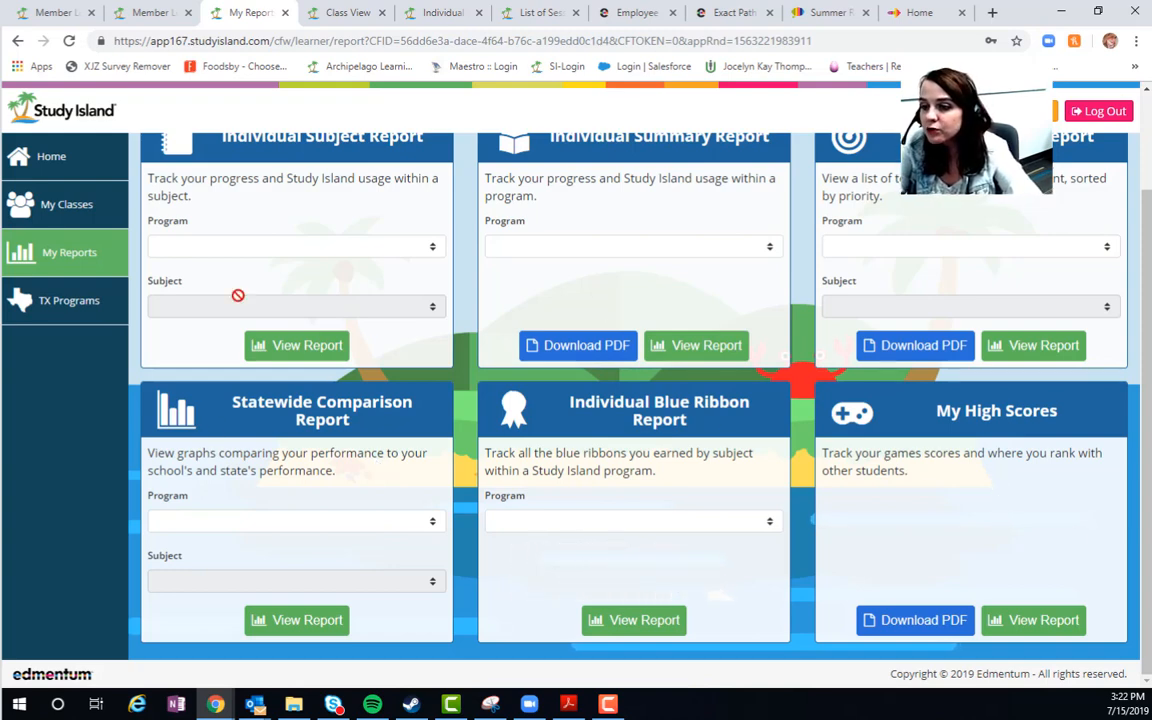
click(35, 305)
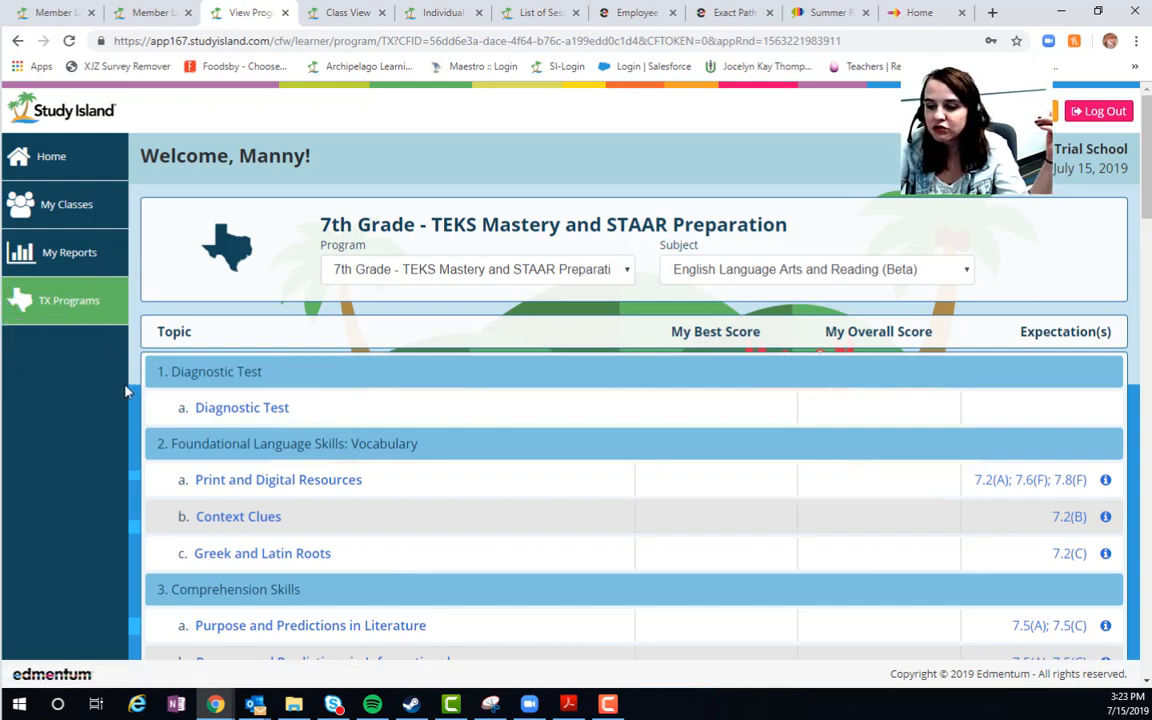
Show the Reading topics of the 3rd Grade - TEKS Mastery and STAAR Preparation program
click(519, 276)
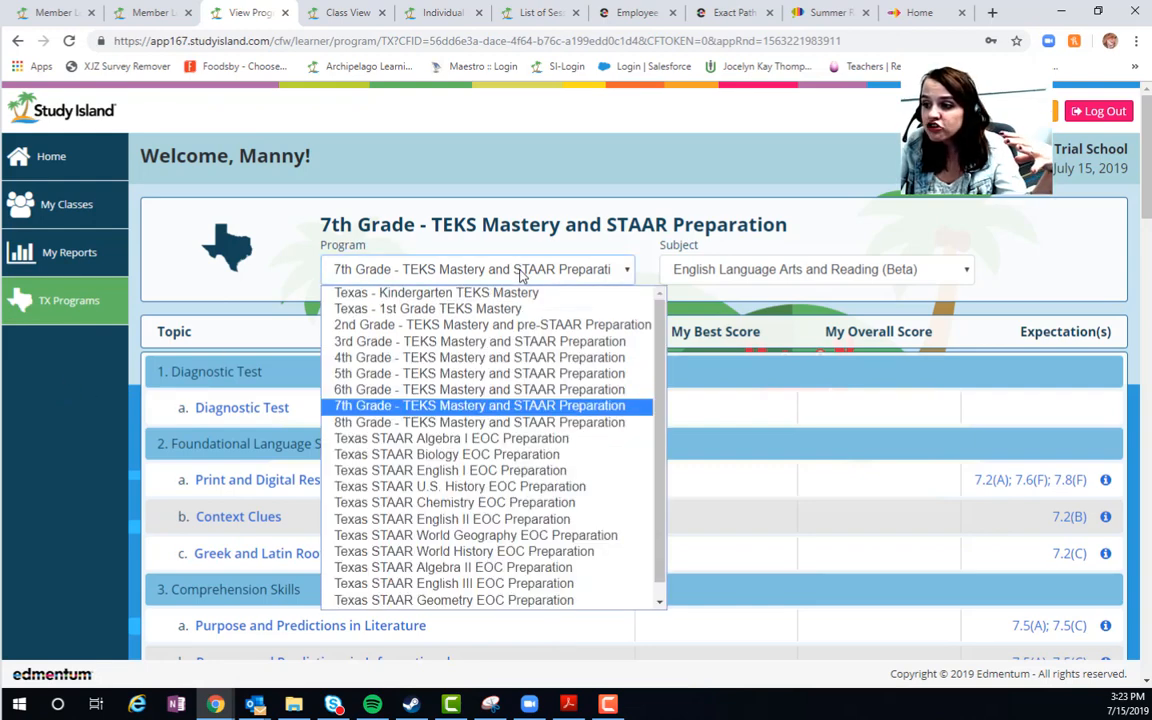
click(470, 337)
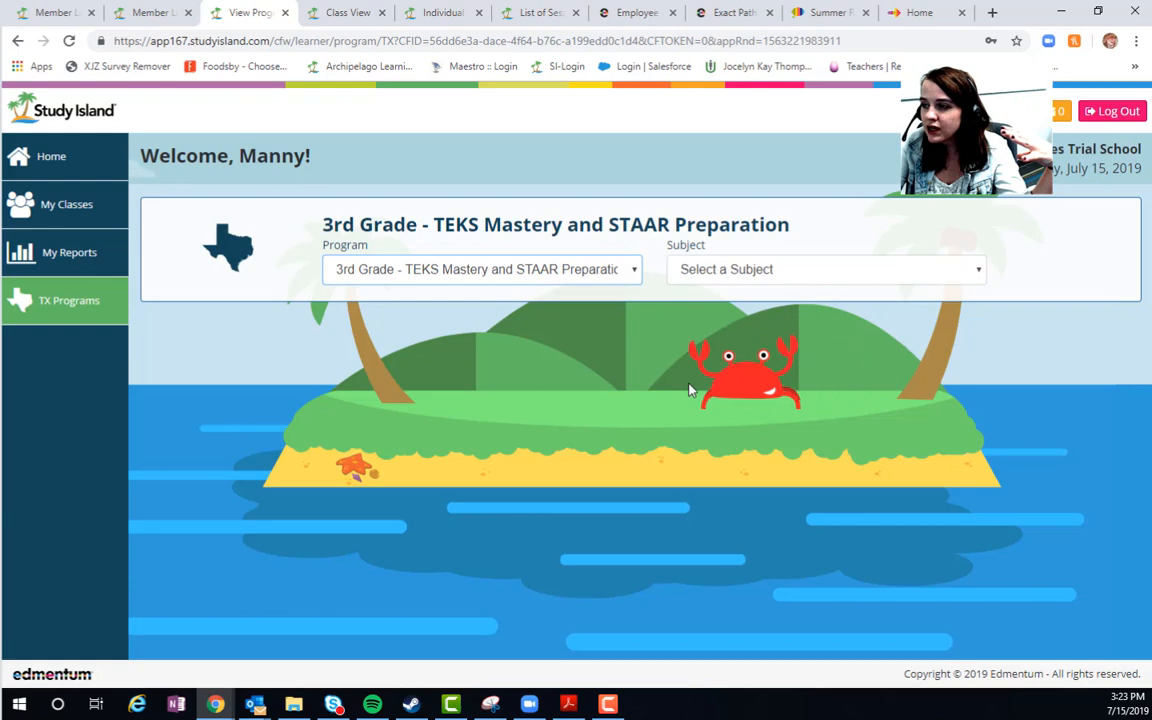
click(774, 272)
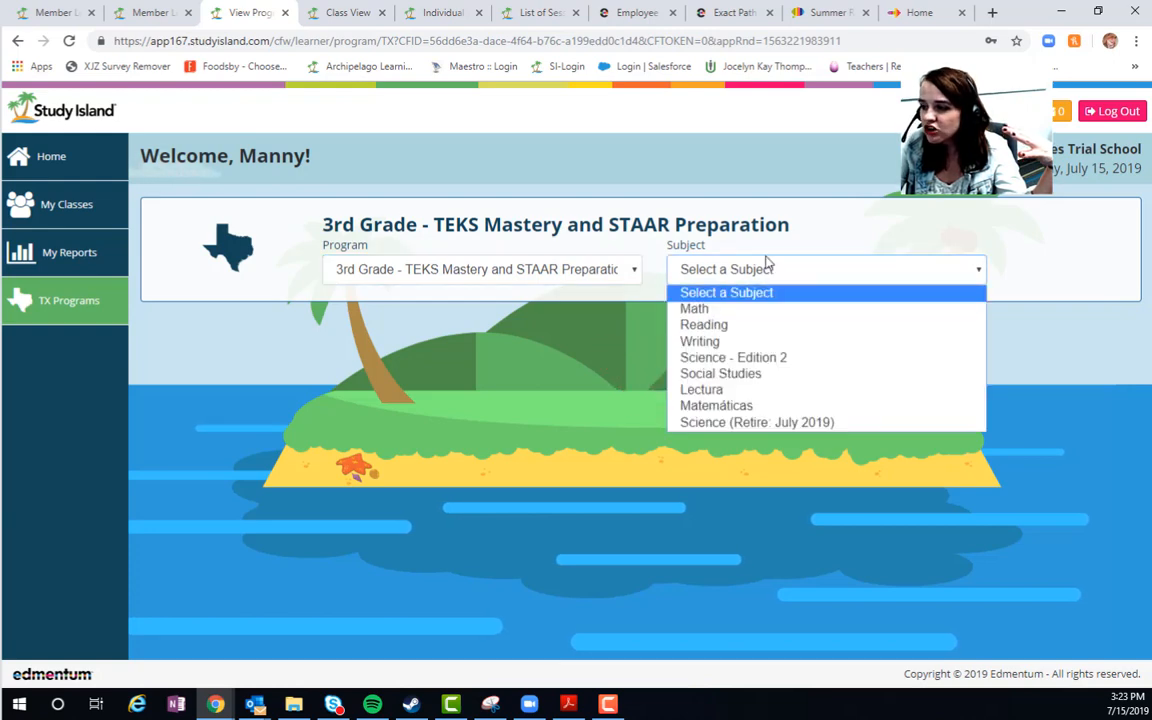
click(731, 325)
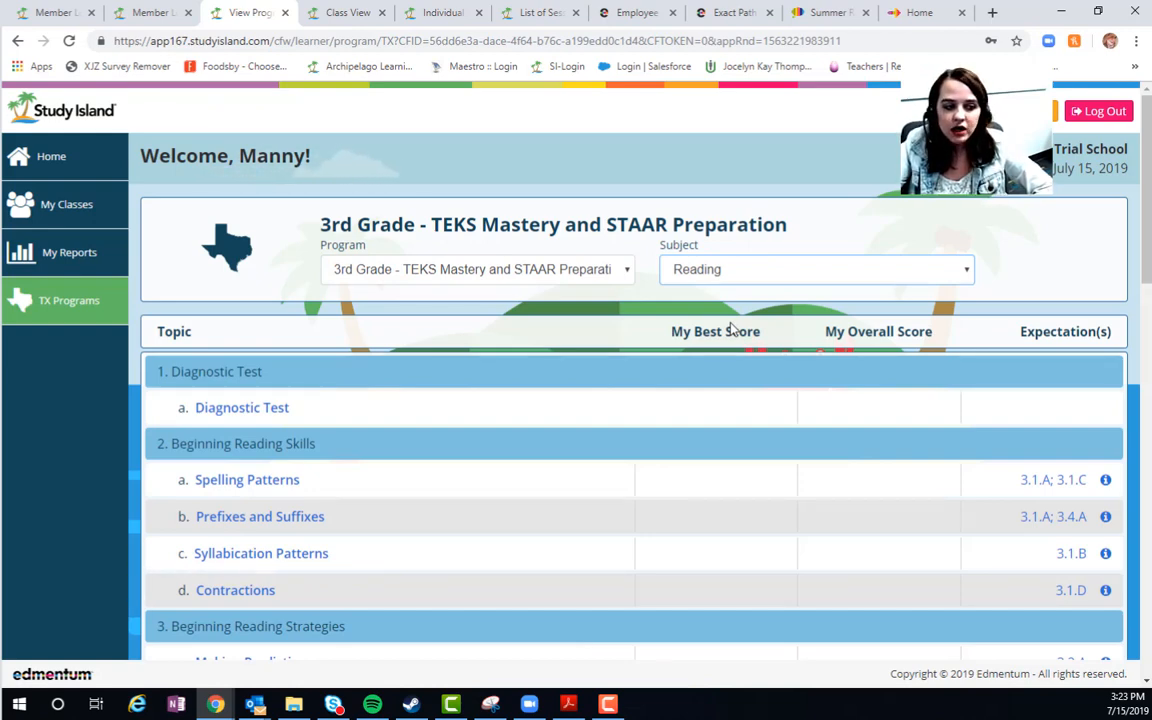
Start a Spelling Patterns session in Game Mode with the Salsa Knights action game
click(275, 480)
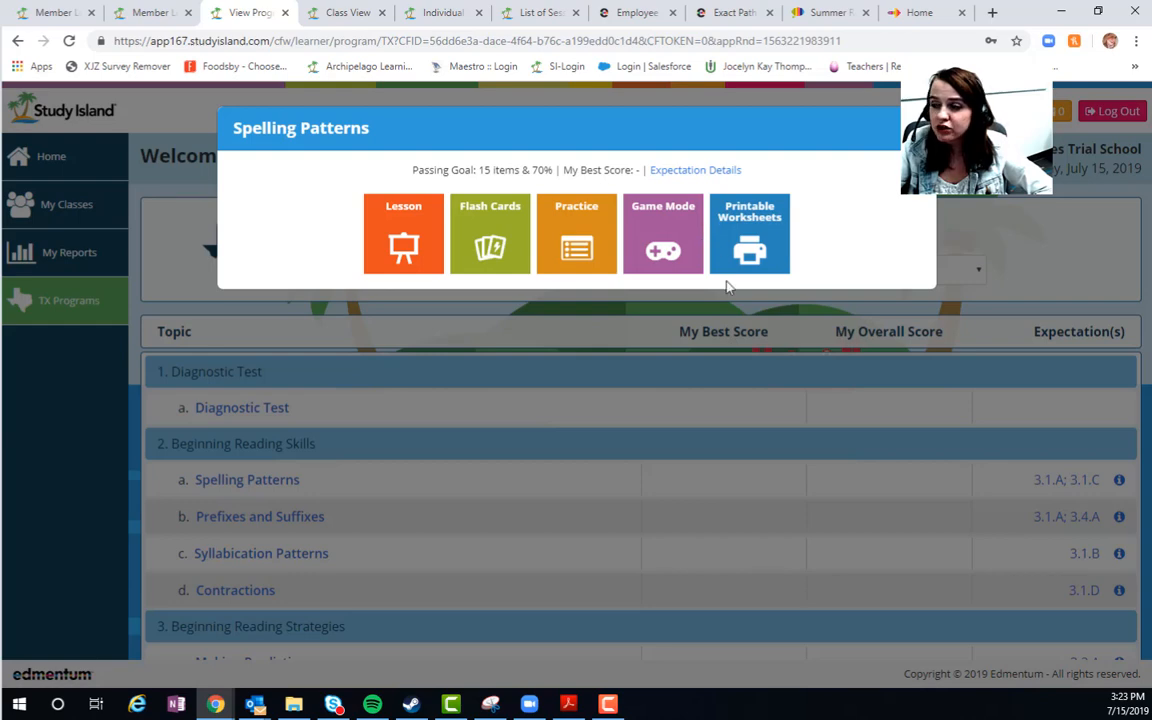
click(655, 237)
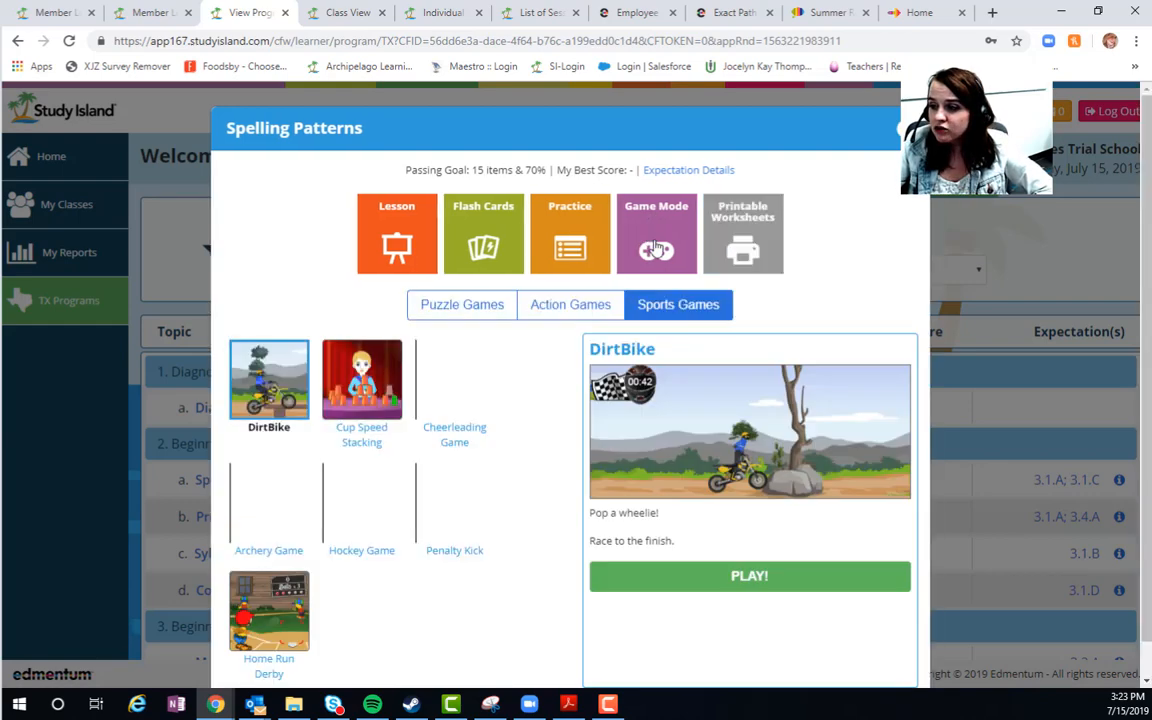
click(540, 310)
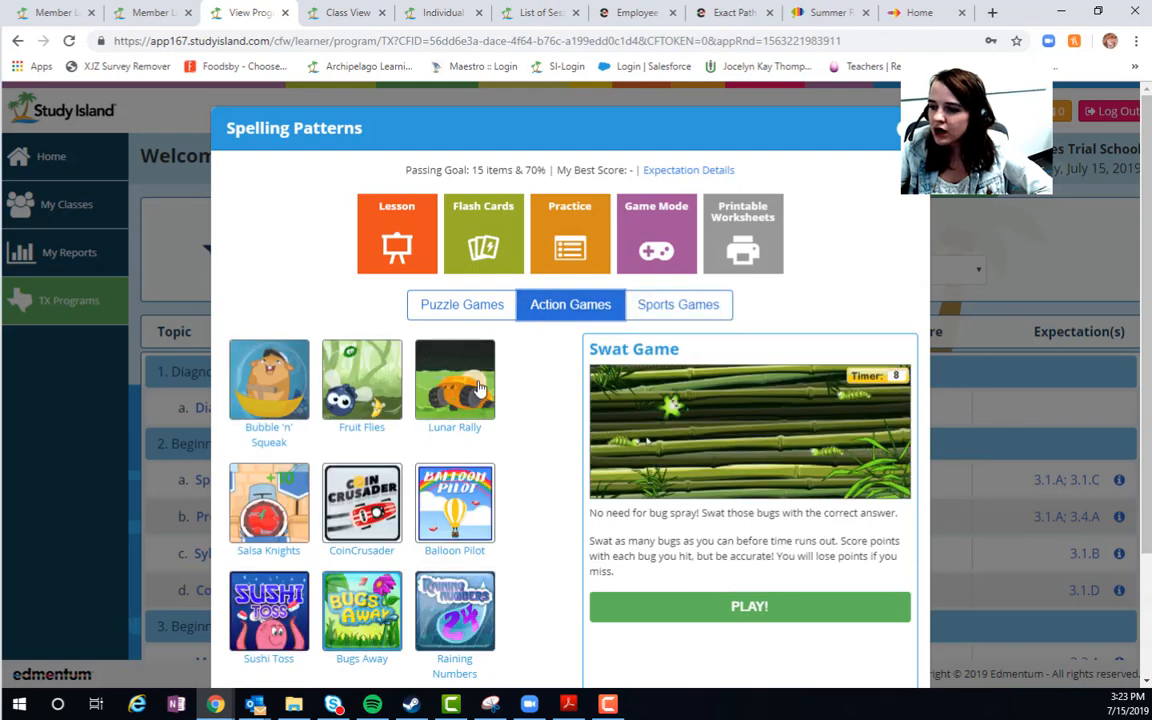
click(268, 500)
scroll(615, 530, down, 1)
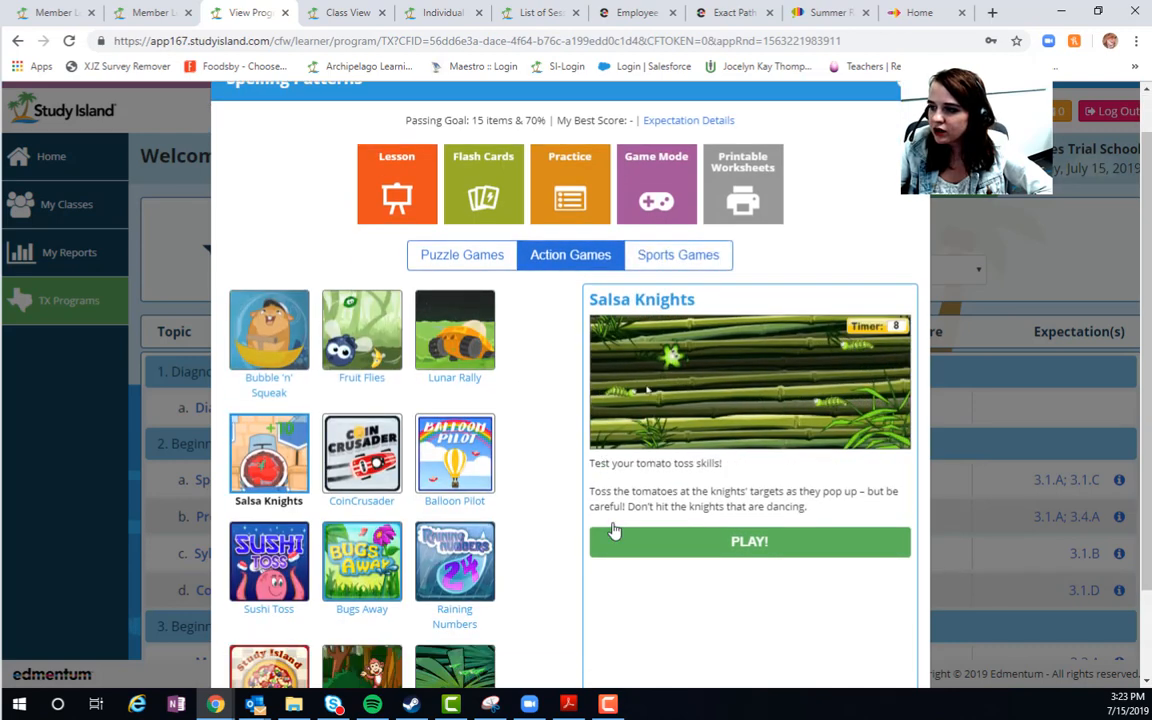
scroll(615, 530, down, 1)
click(633, 524)
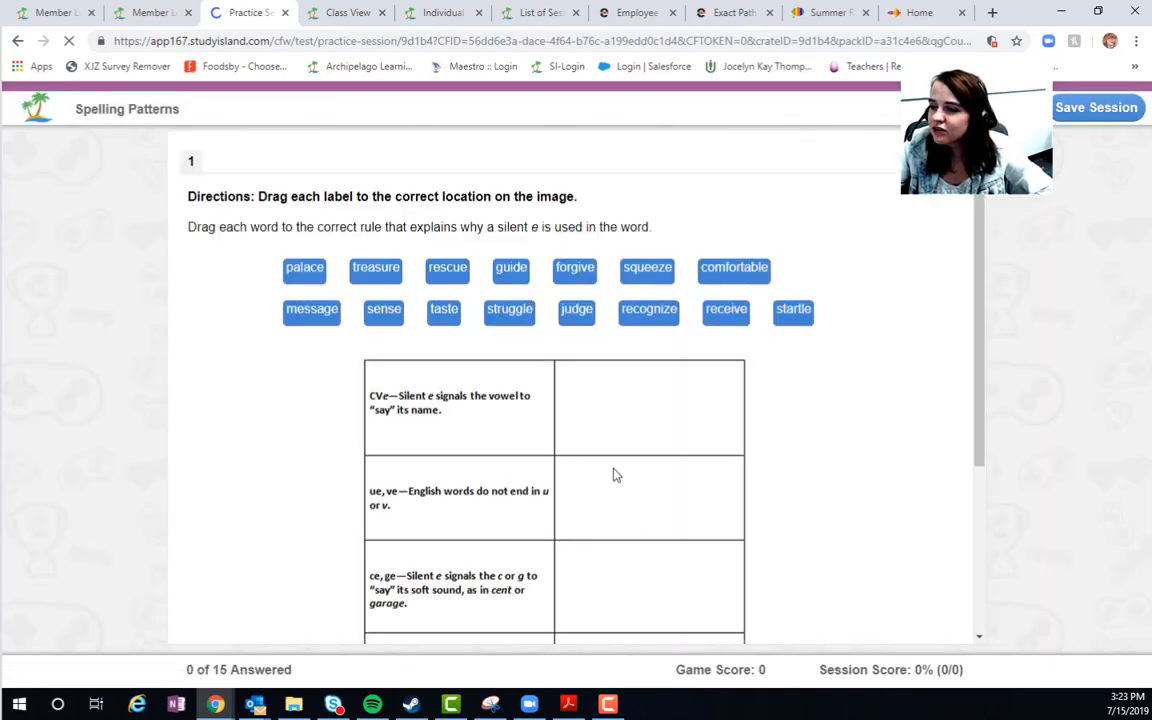
Answer question 1 by placing palace and message under ce/ge, startle under CVe, receive under ue/ve and taste under le, and submit it
scroll(758, 409, down, 3)
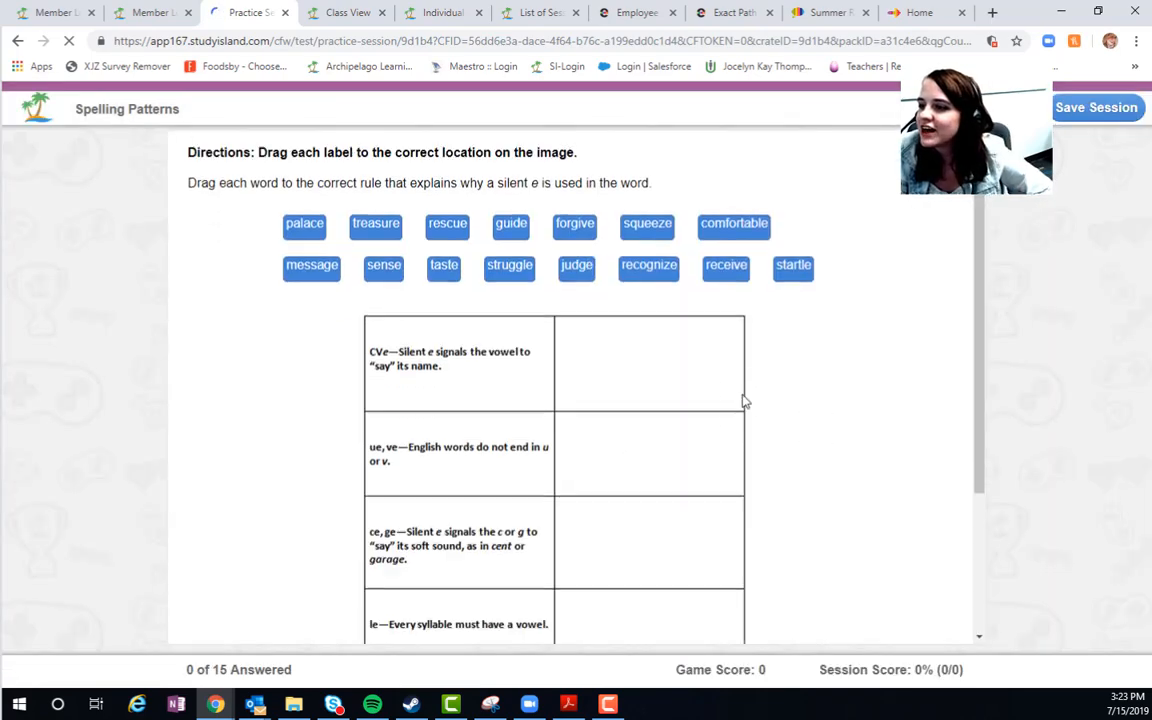
scroll(738, 393, up, 1)
scroll(738, 395, up, 2)
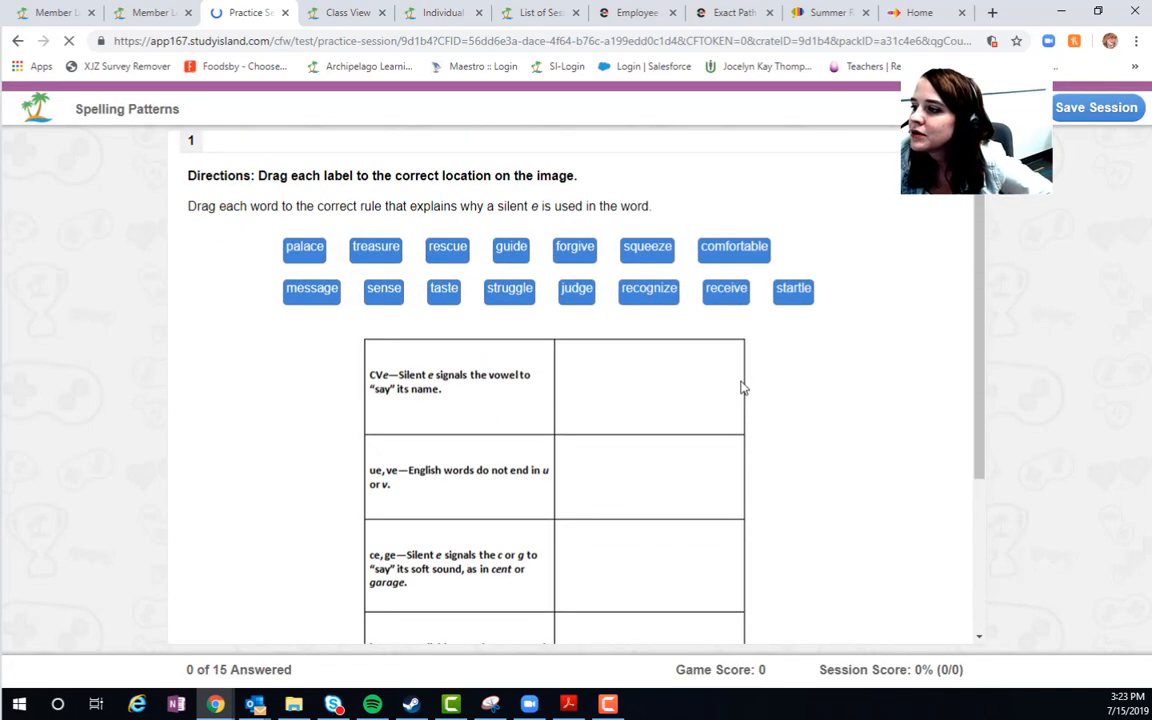
drag(308, 251, 600, 589)
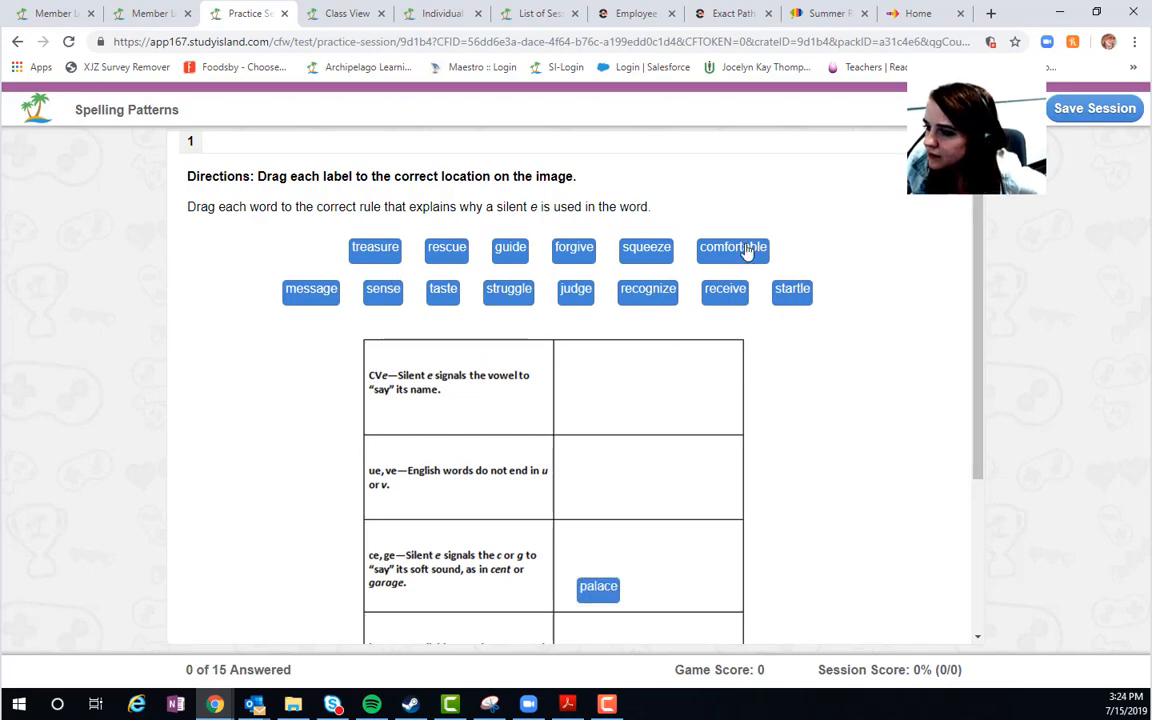
drag(311, 291, 643, 558)
drag(792, 291, 632, 399)
drag(725, 291, 630, 498)
scroll(679, 458, down, 2)
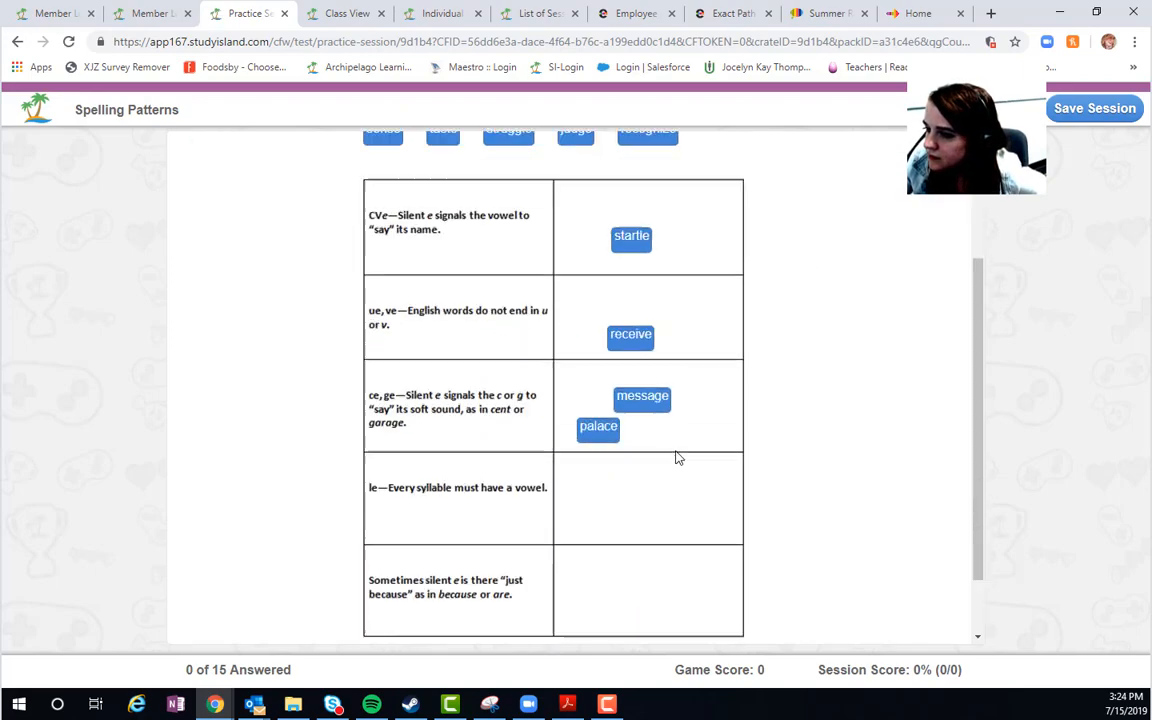
scroll(679, 458, up, 1)
drag(443, 211, 612, 594)
scroll(612, 594, down, 2)
click(604, 606)
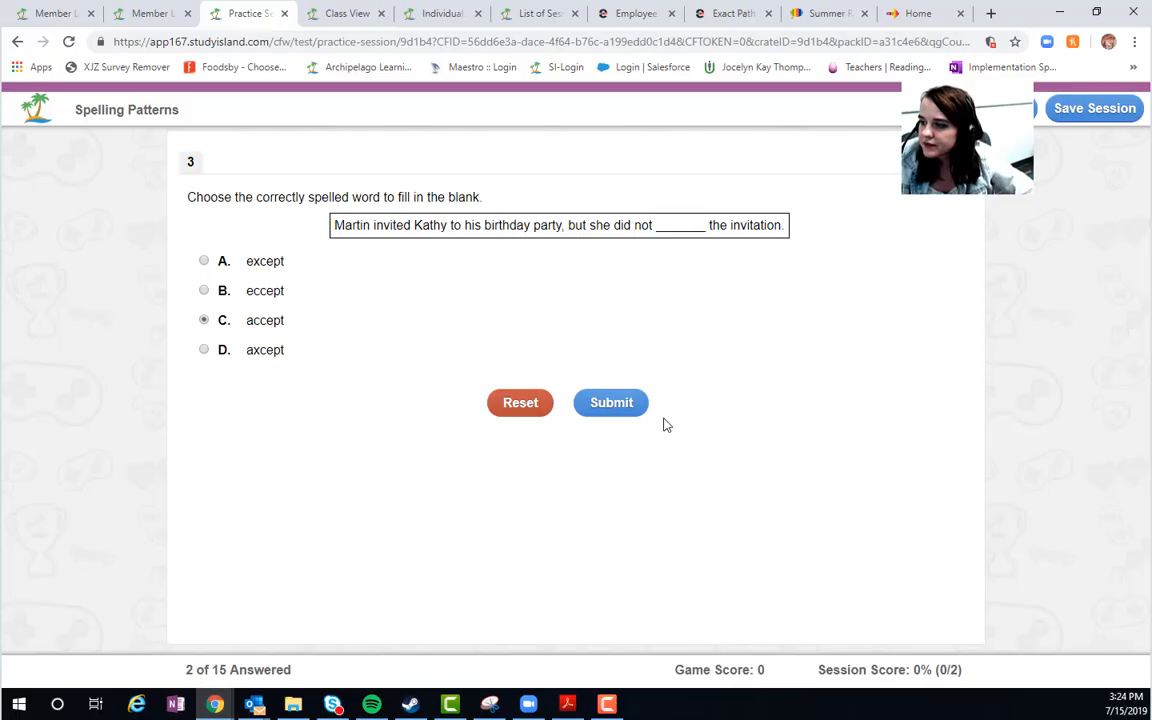
Submit "accept" as the answer to question 3, acknowledging the guessing notice, and read the answer's explanation
click(621, 405)
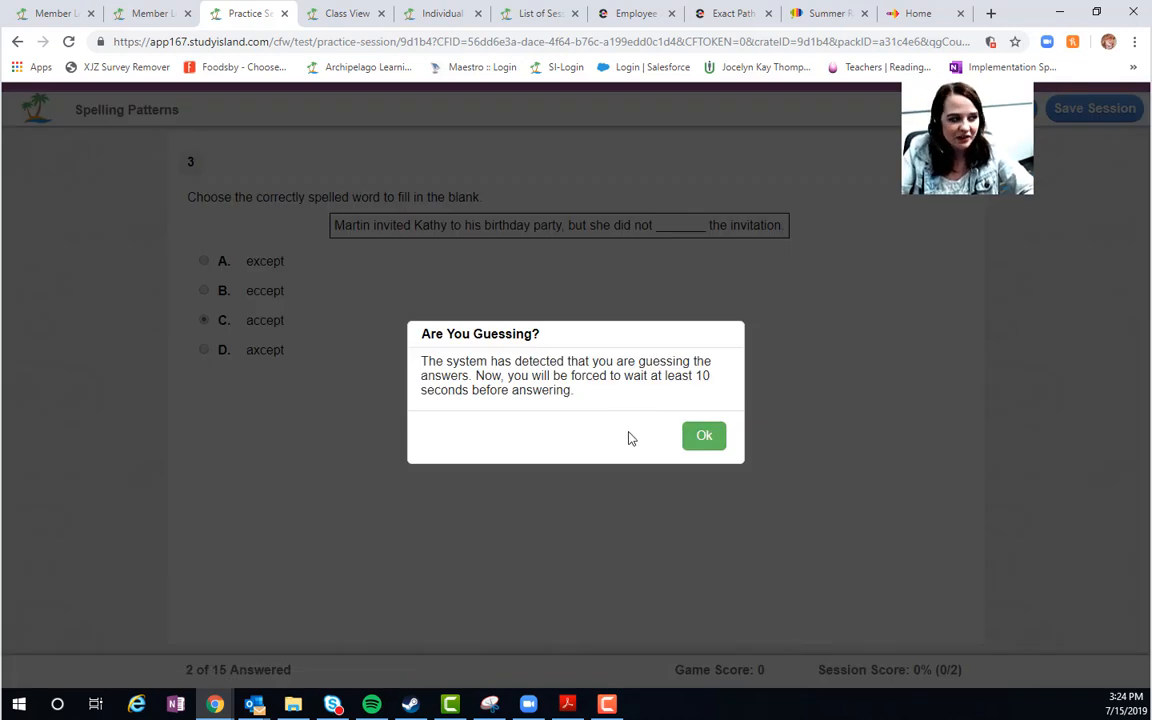
click(703, 436)
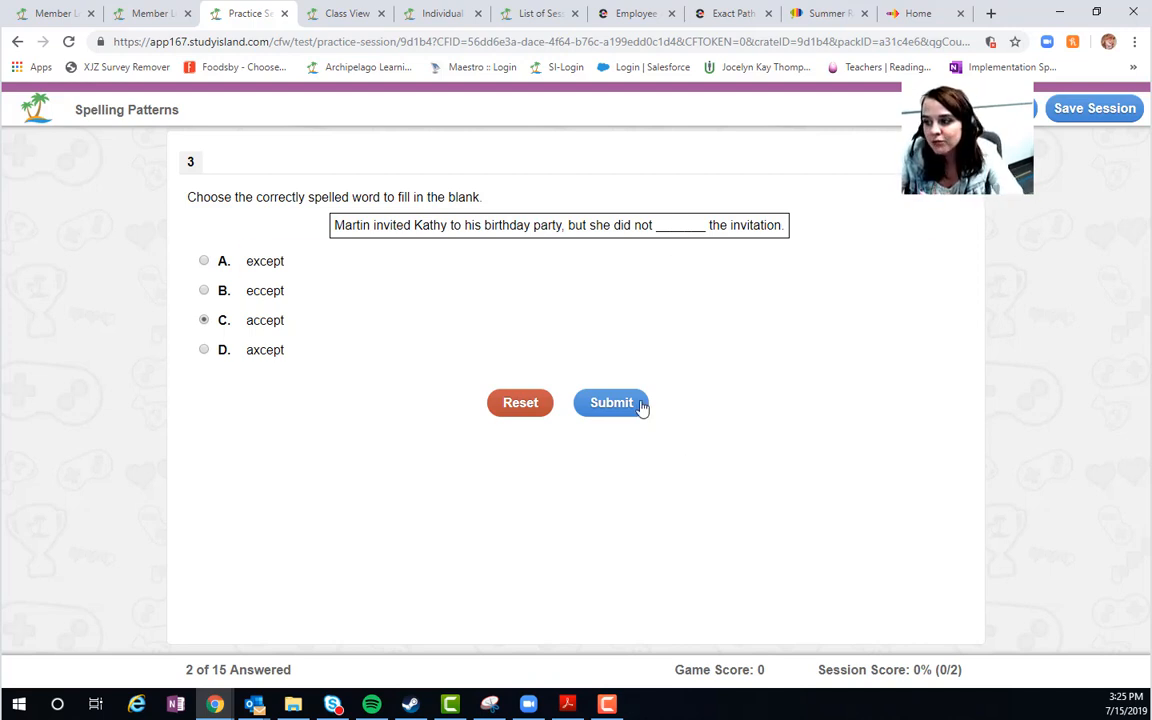
click(611, 402)
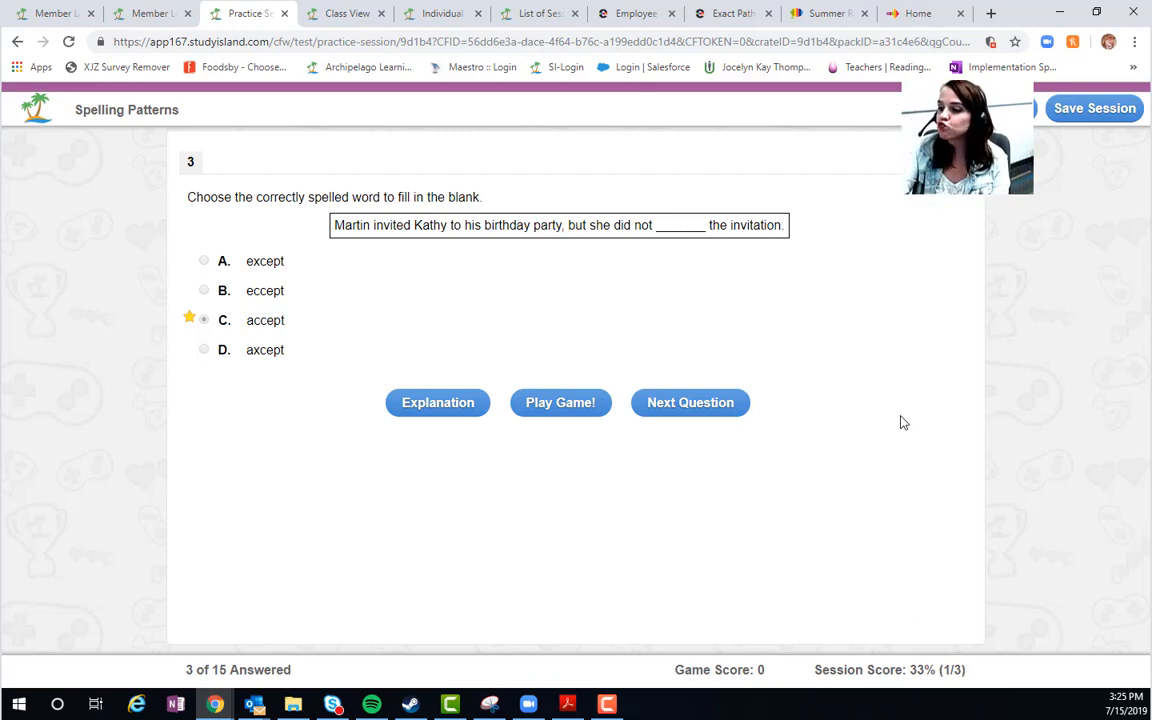
click(442, 408)
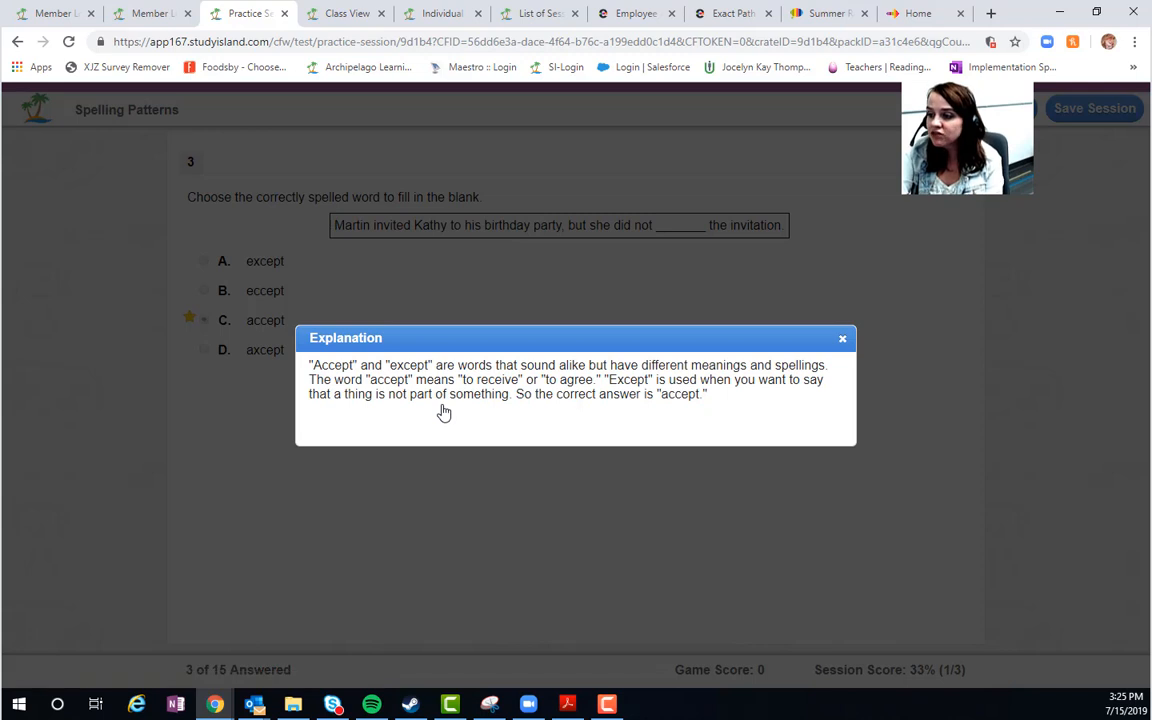
click(845, 341)
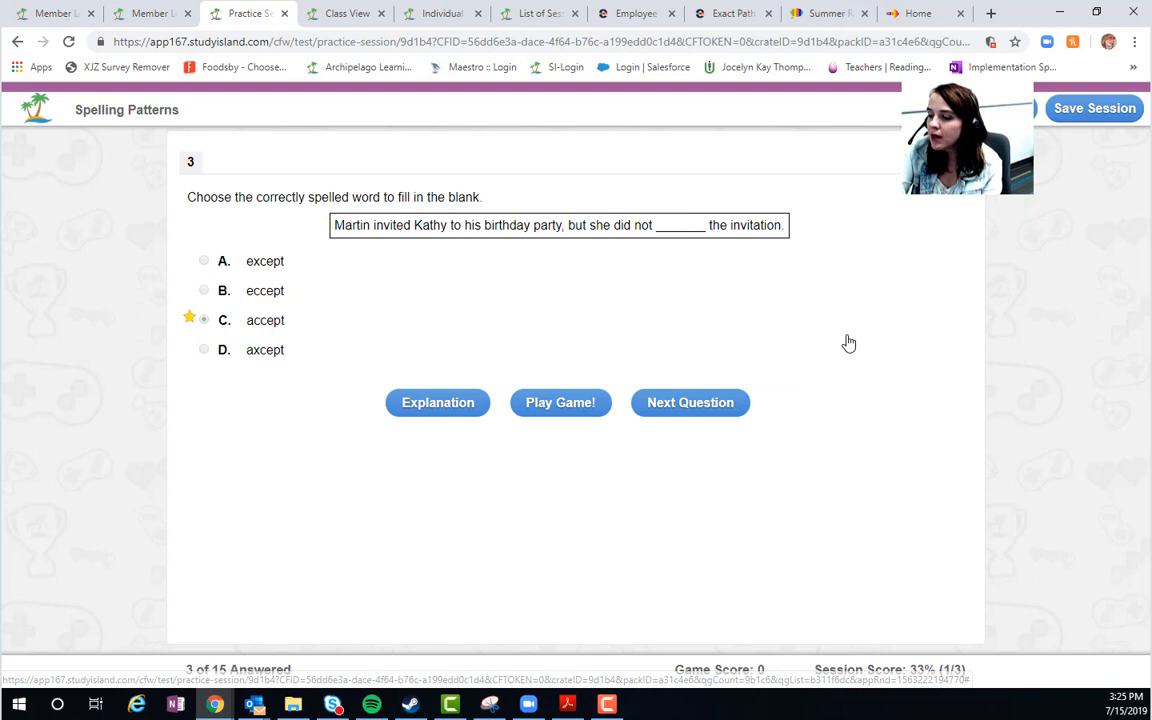
Play the Salsa Knights reward game, throwing tomatoes at the targets the knights hold up
click(563, 408)
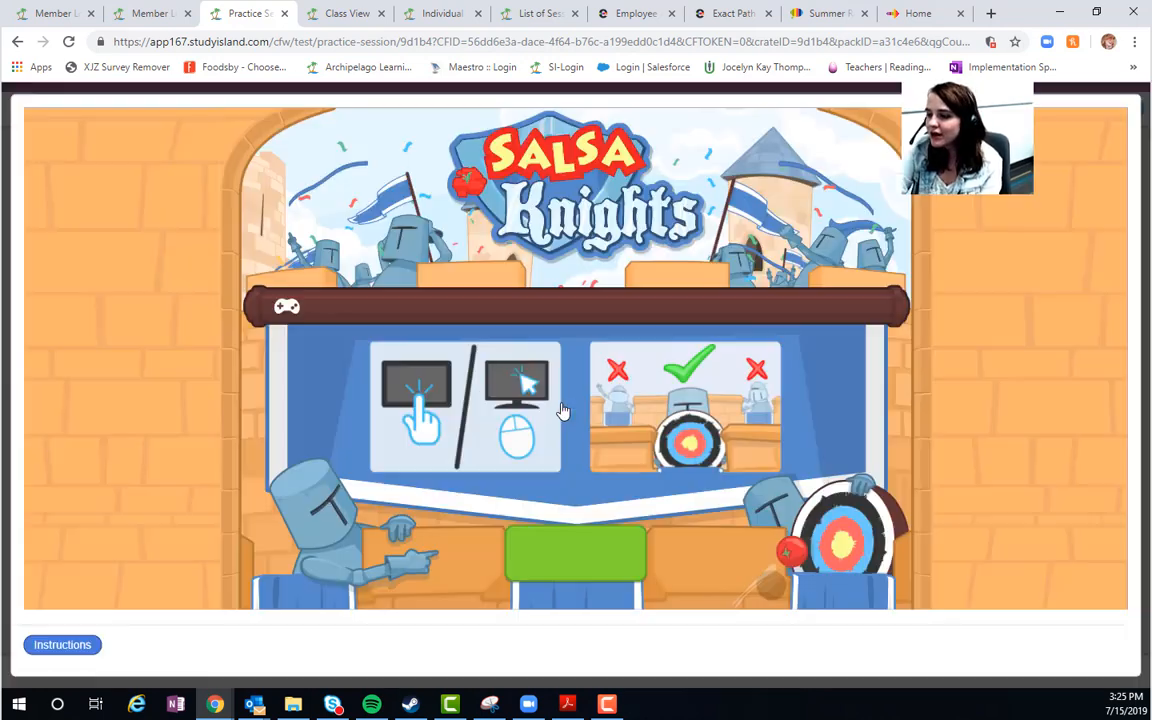
click(588, 572)
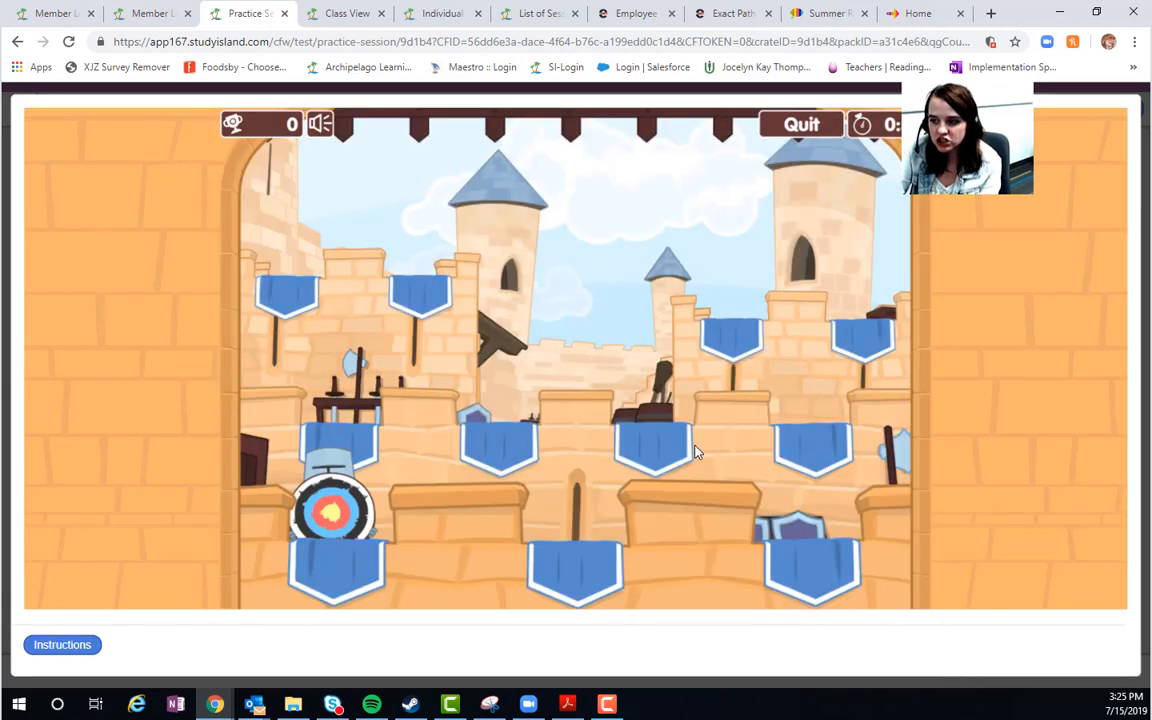
click(567, 505)
click(333, 510)
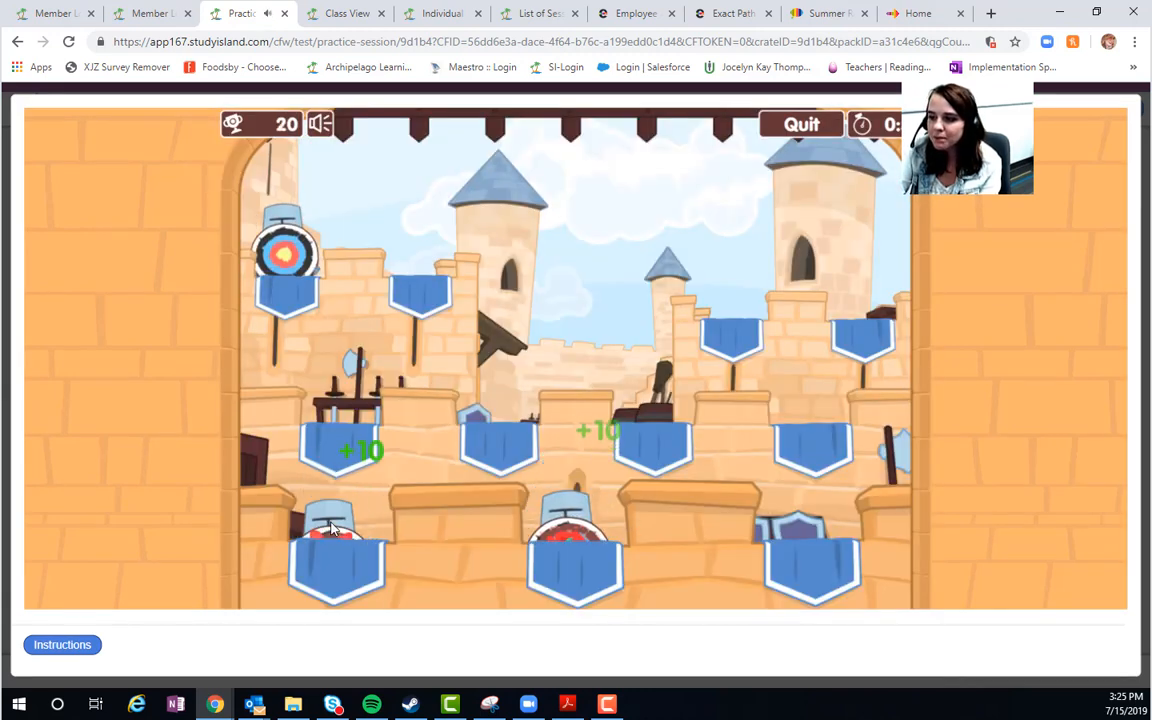
click(285, 255)
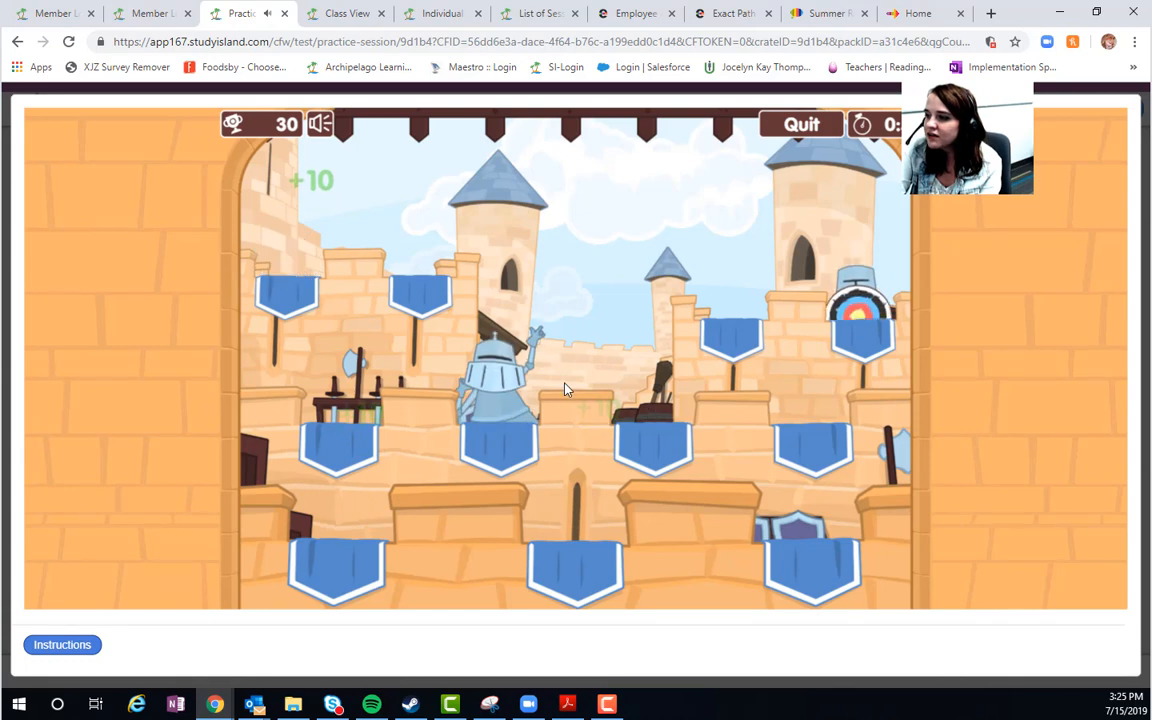
click(858, 298)
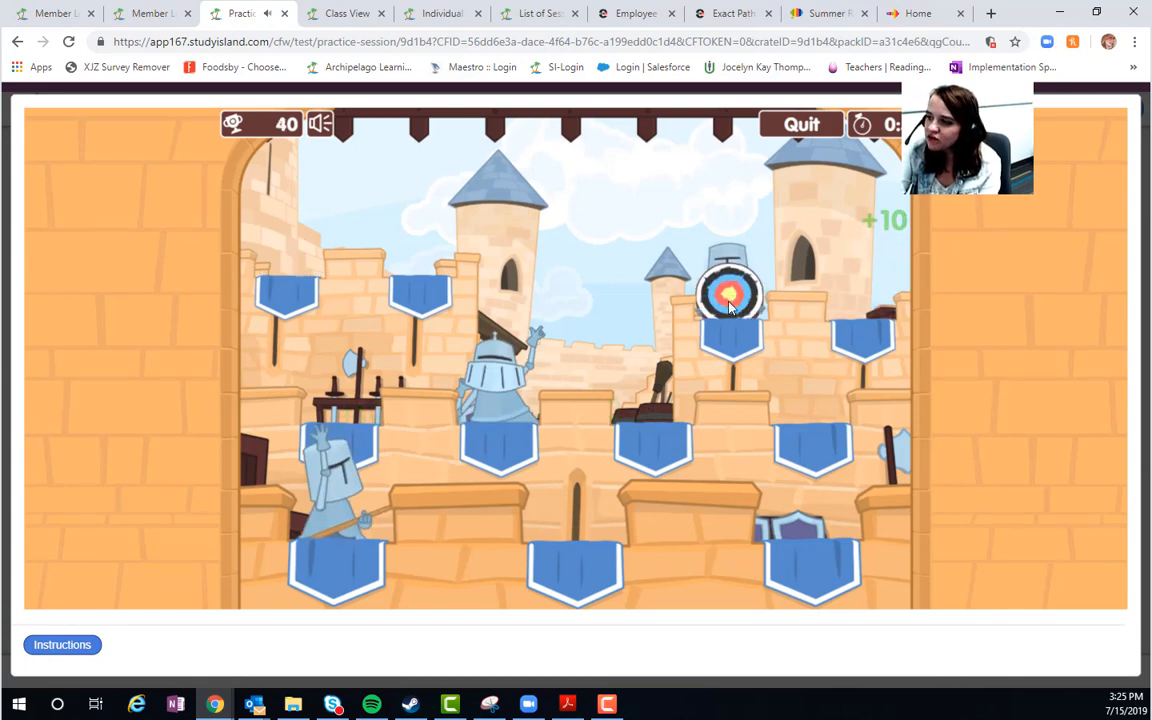
click(729, 300)
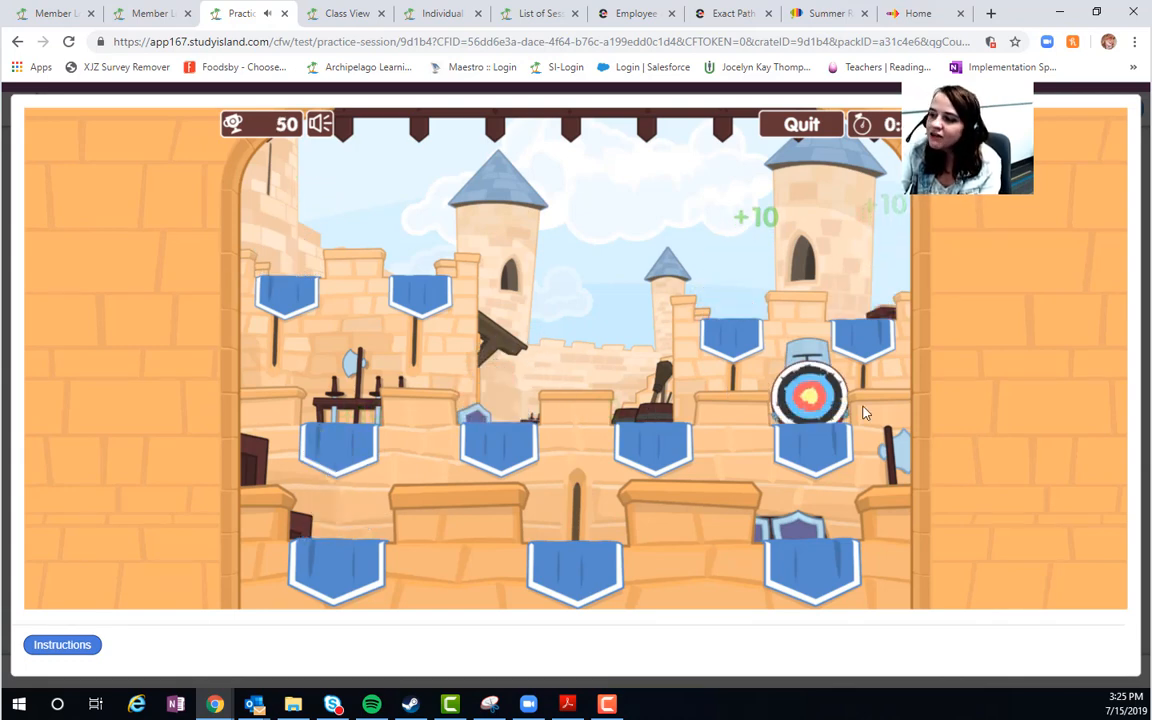
click(810, 398)
click(417, 256)
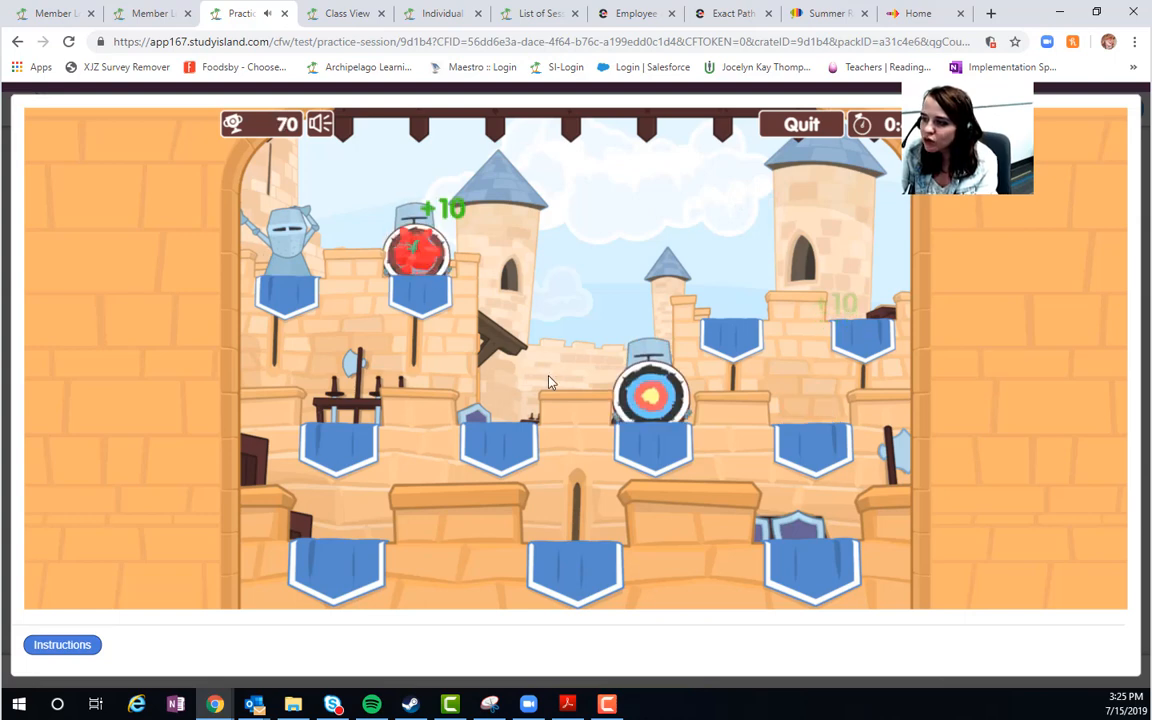
click(650, 393)
click(493, 393)
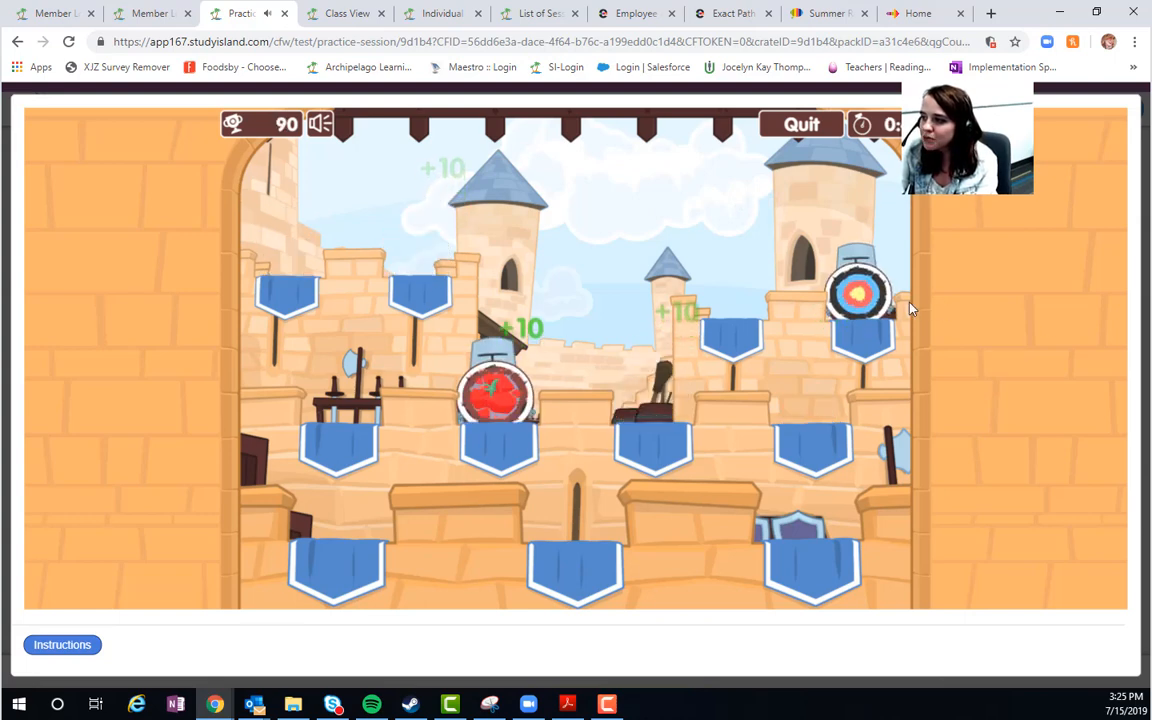
click(859, 295)
click(417, 253)
click(727, 296)
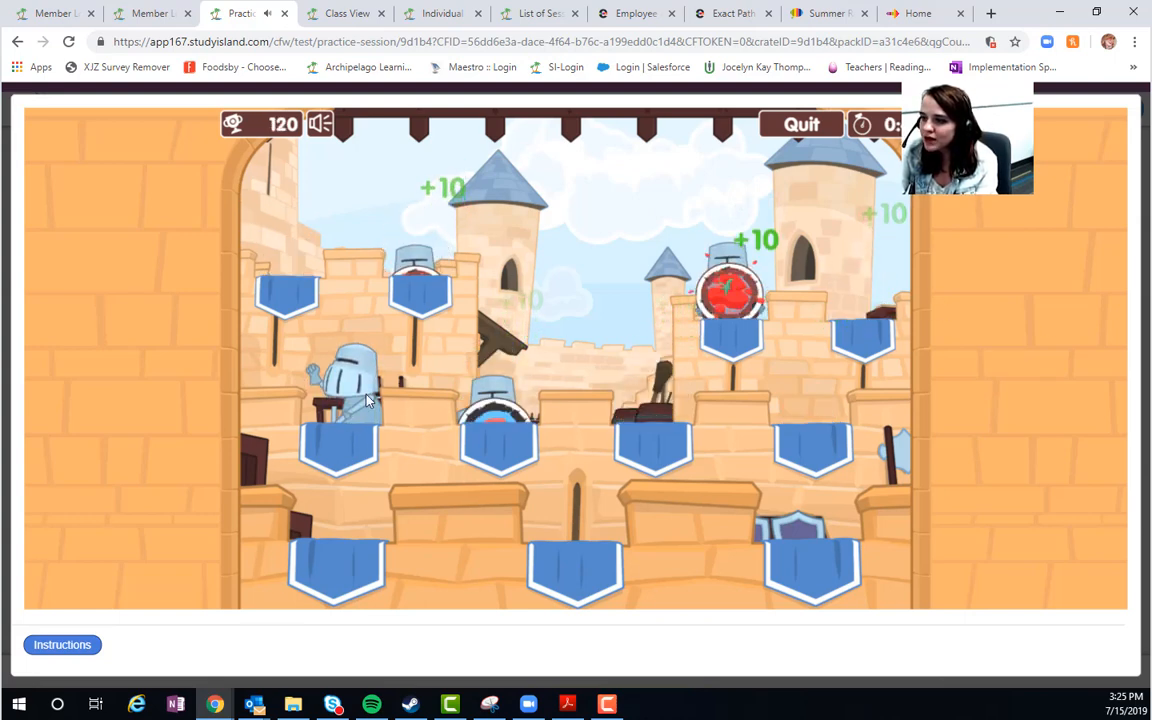
click(495, 393)
click(843, 293)
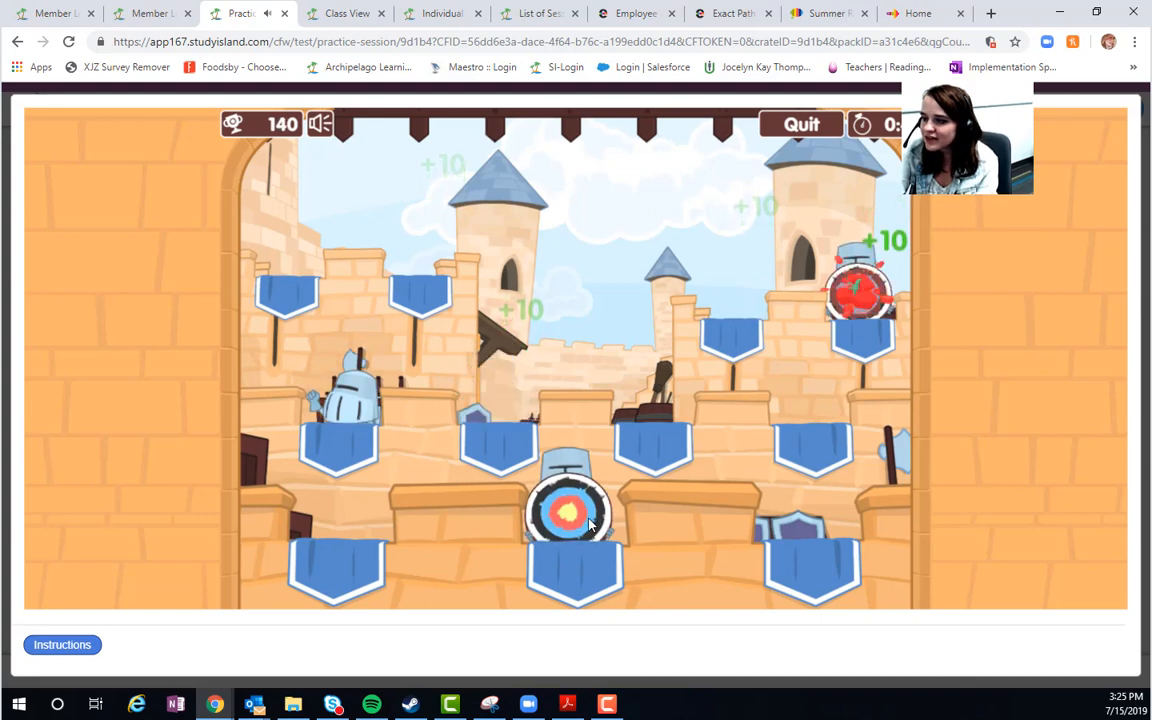
click(566, 510)
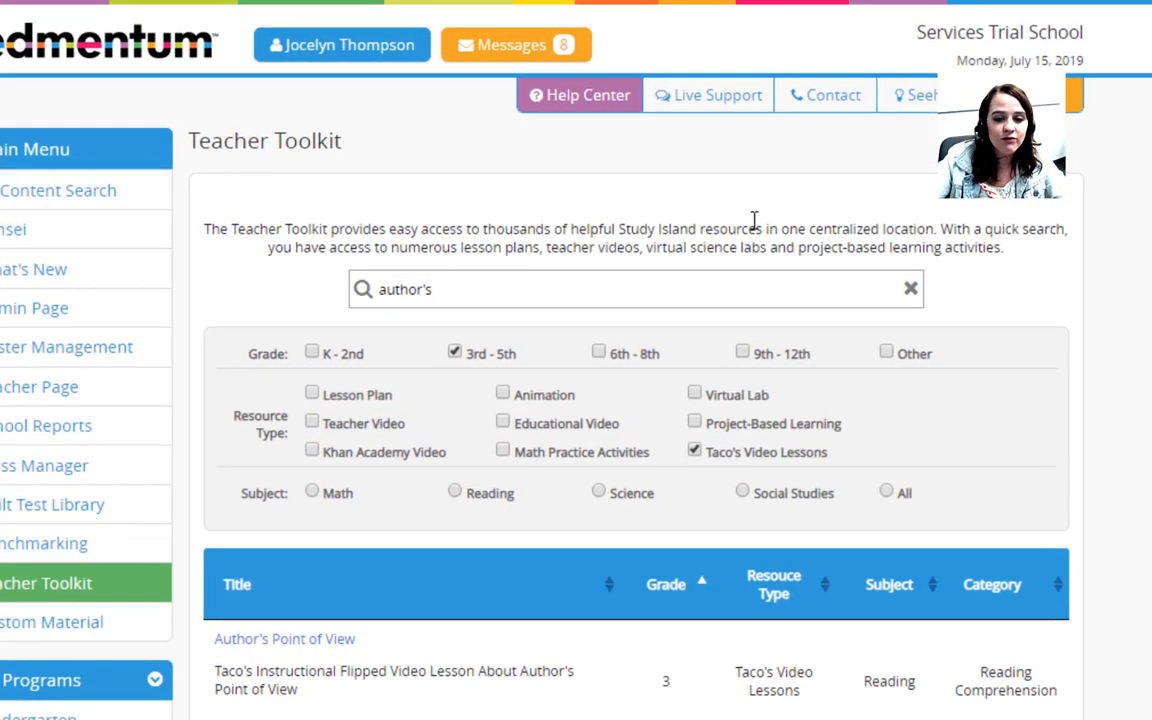
In the Teacher Toolkit, remove the Taco's Video Lessons filter from the "author's" search and limit the resources to 3rd - 5th grade
click(669, 287)
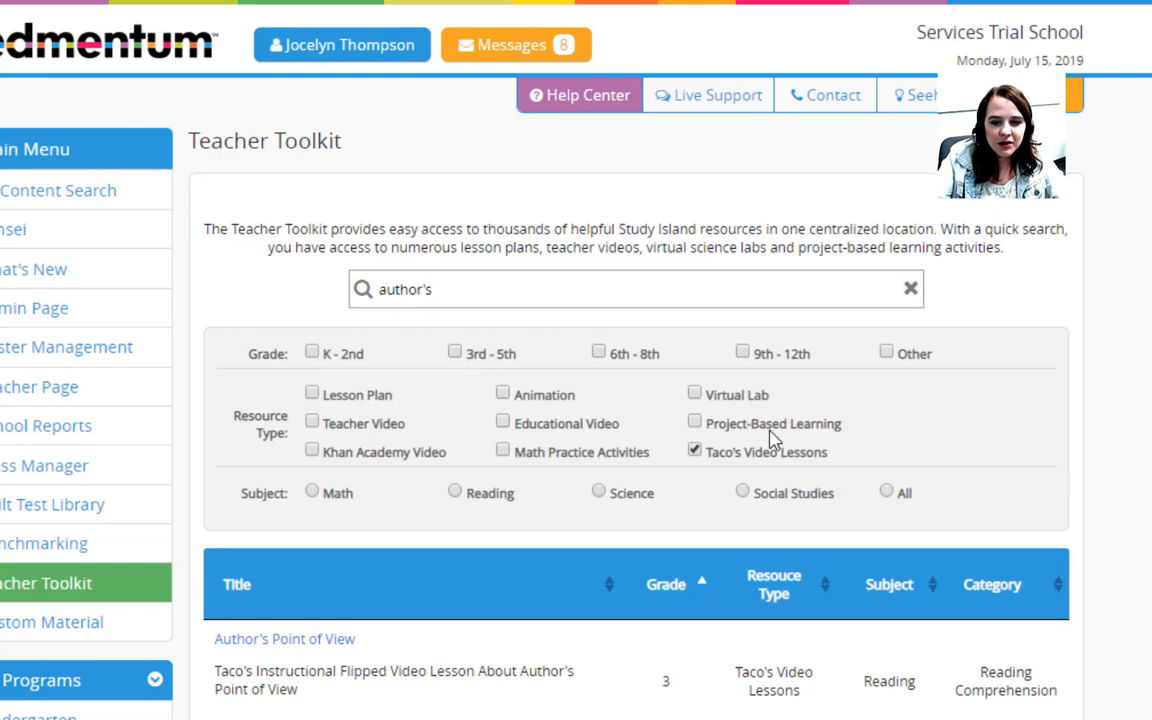
click(694, 451)
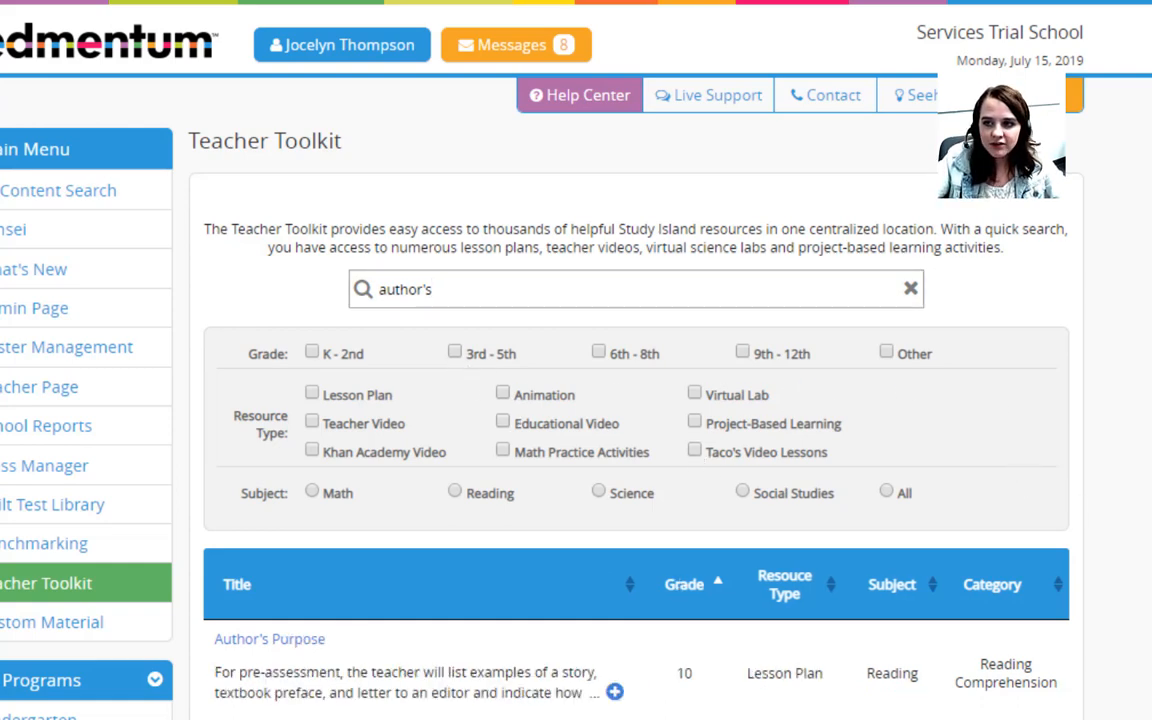
scroll(600, 400, down, 12)
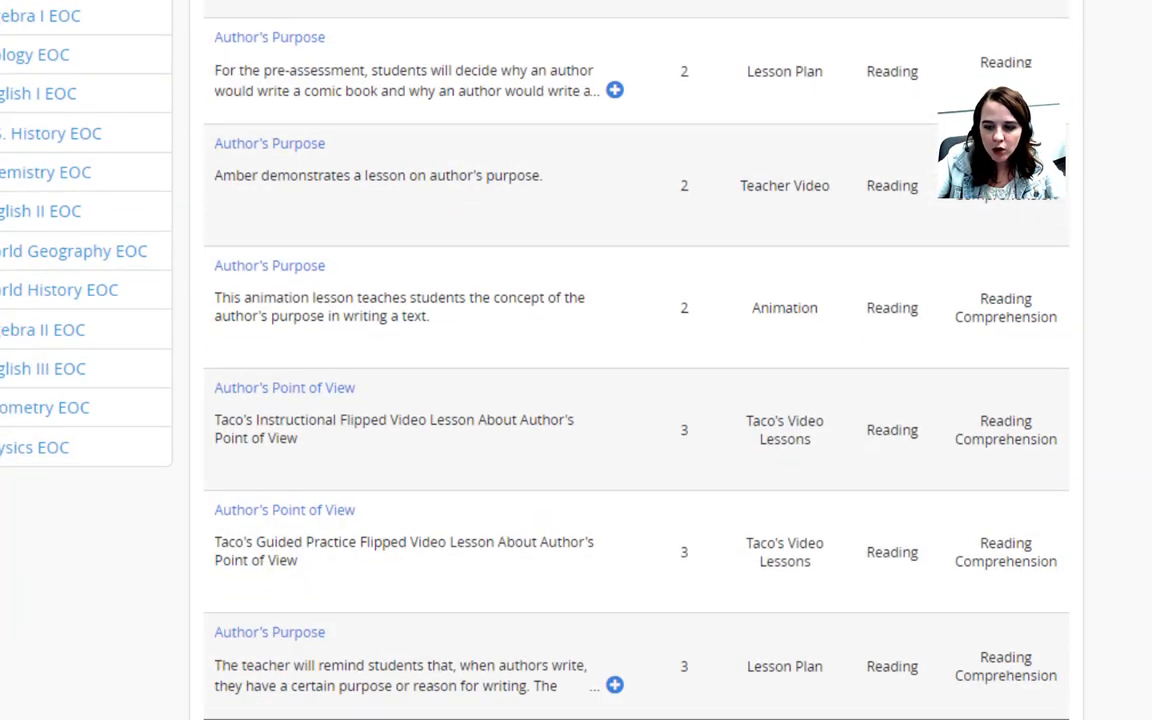
scroll(288, 226, up, 10)
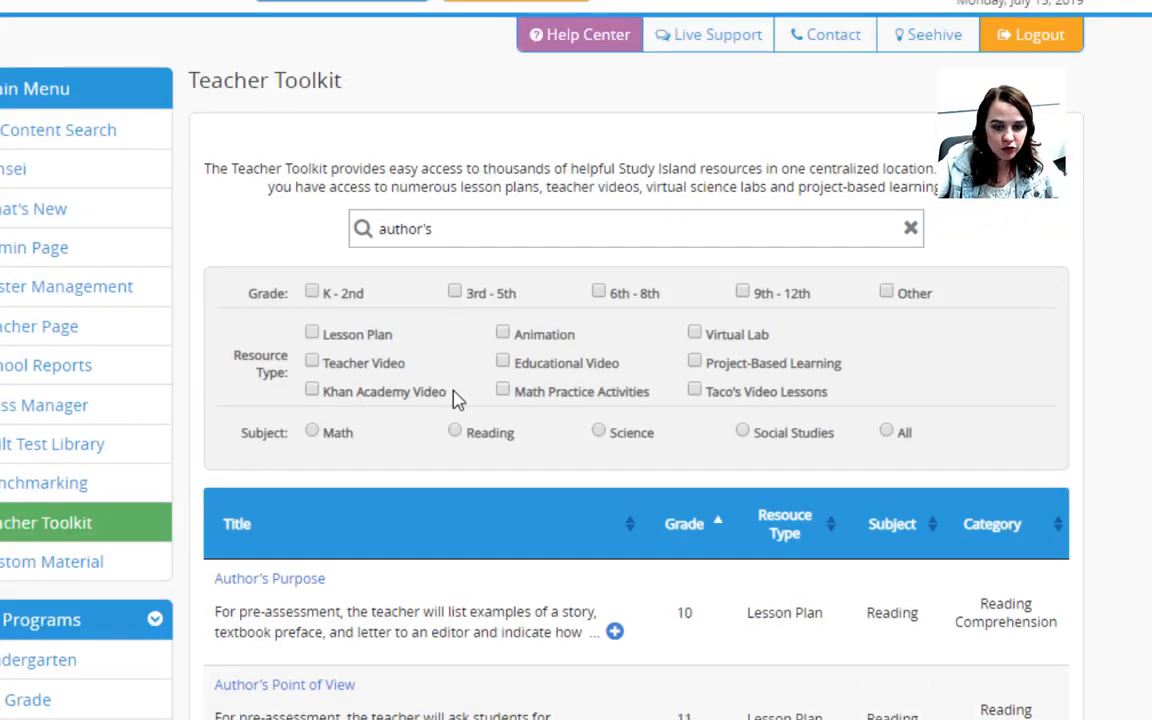
click(455, 291)
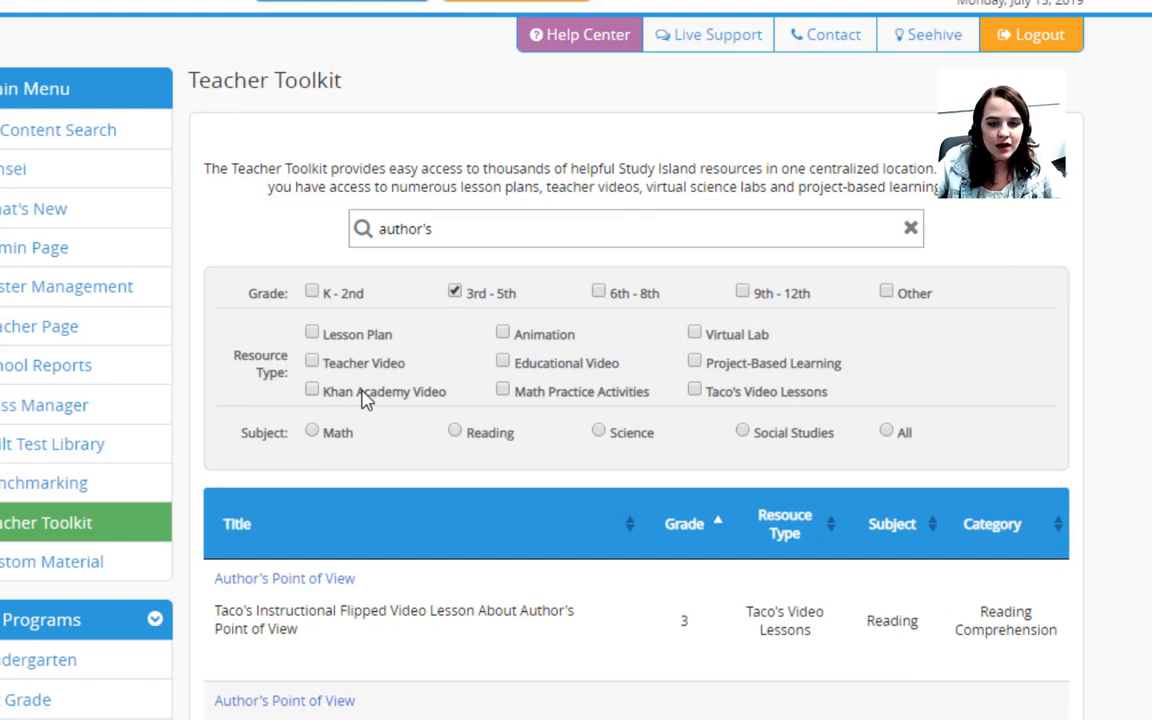
Limit the "author's" resources to Taco's Video Lessons, play the grade 3 Author's Point of View instructional video and close it
click(695, 391)
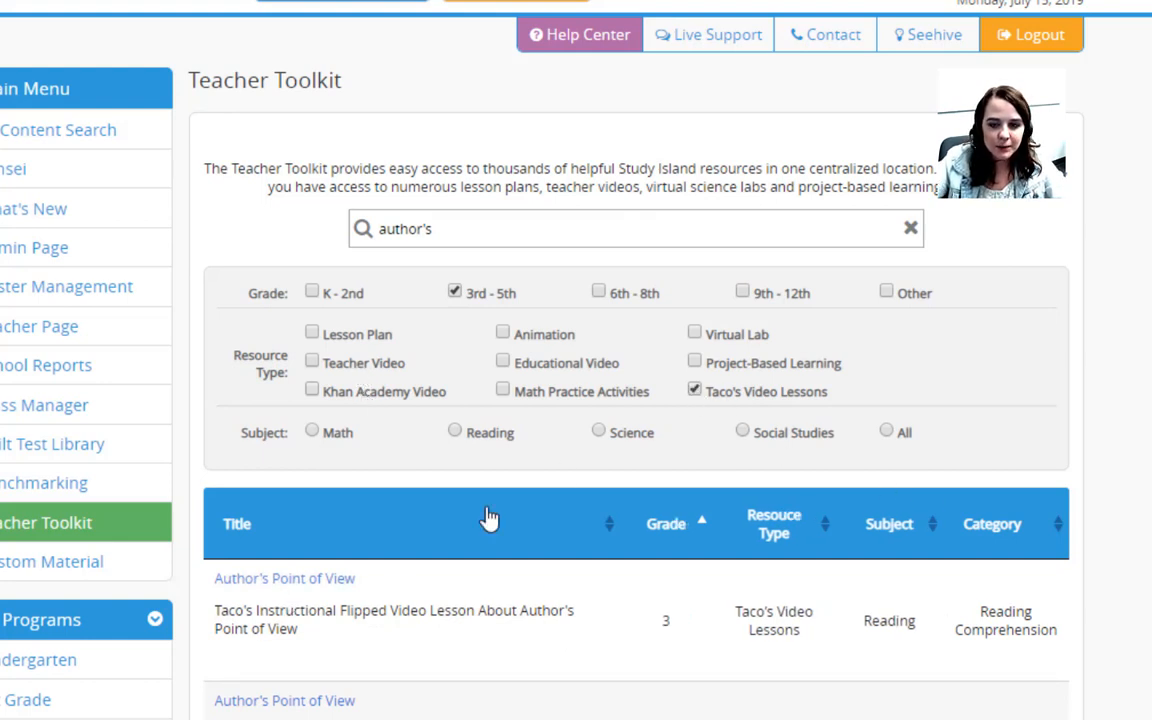
click(303, 582)
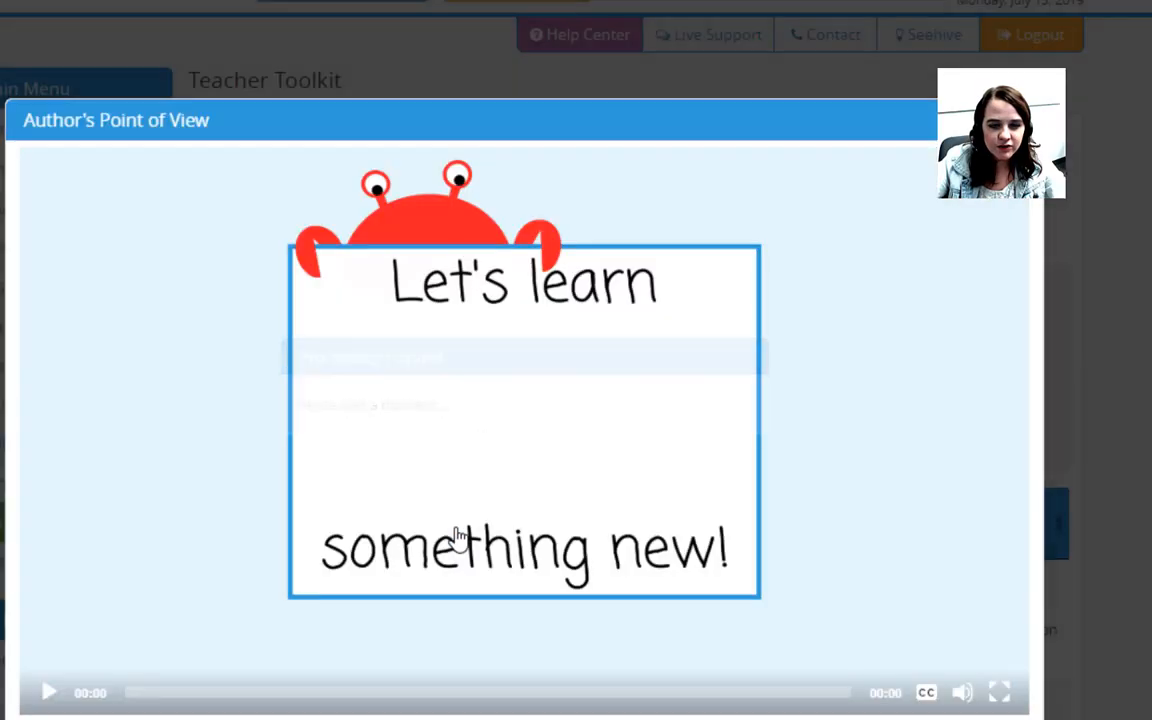
click(44, 693)
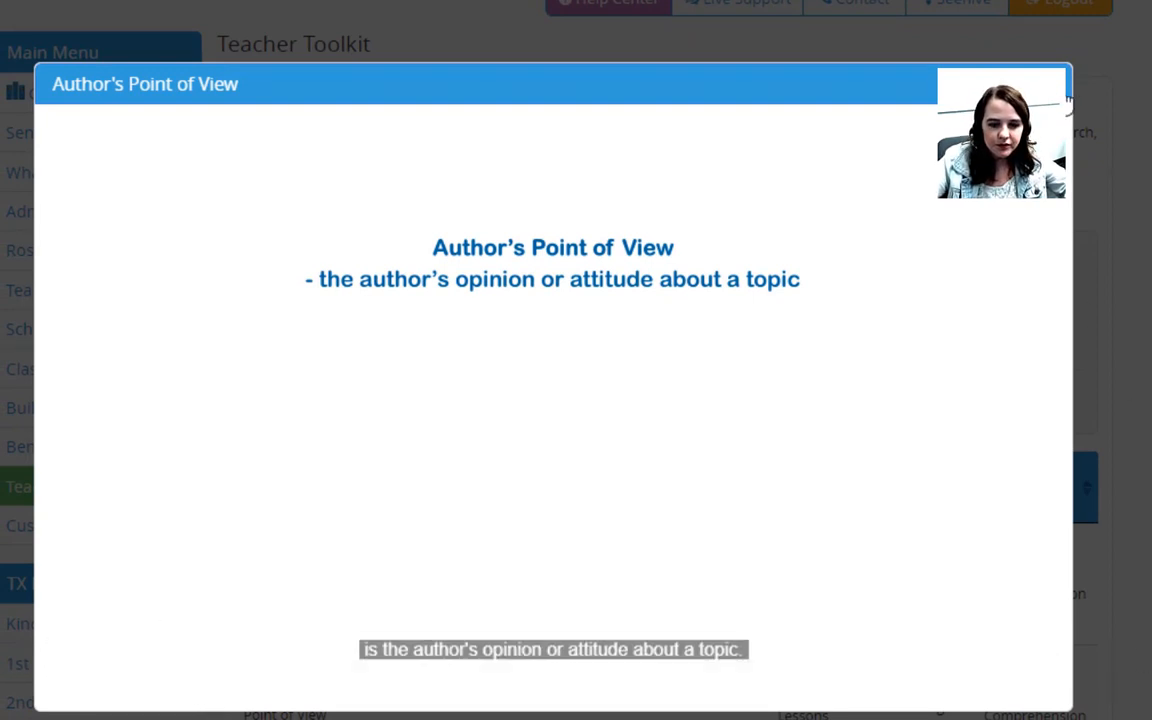
click(1066, 98)
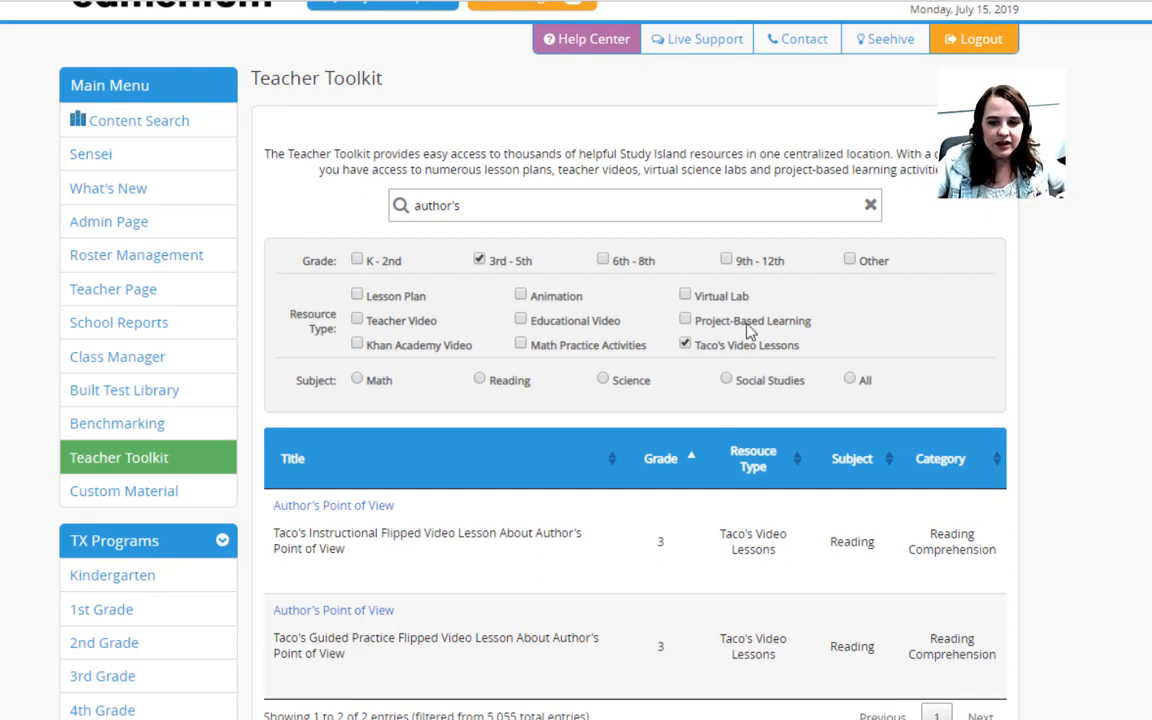
Replace the Taco's Video Lessons filter with Teacher Video and look over the matching 3rd - 5th grade resources
click(685, 345)
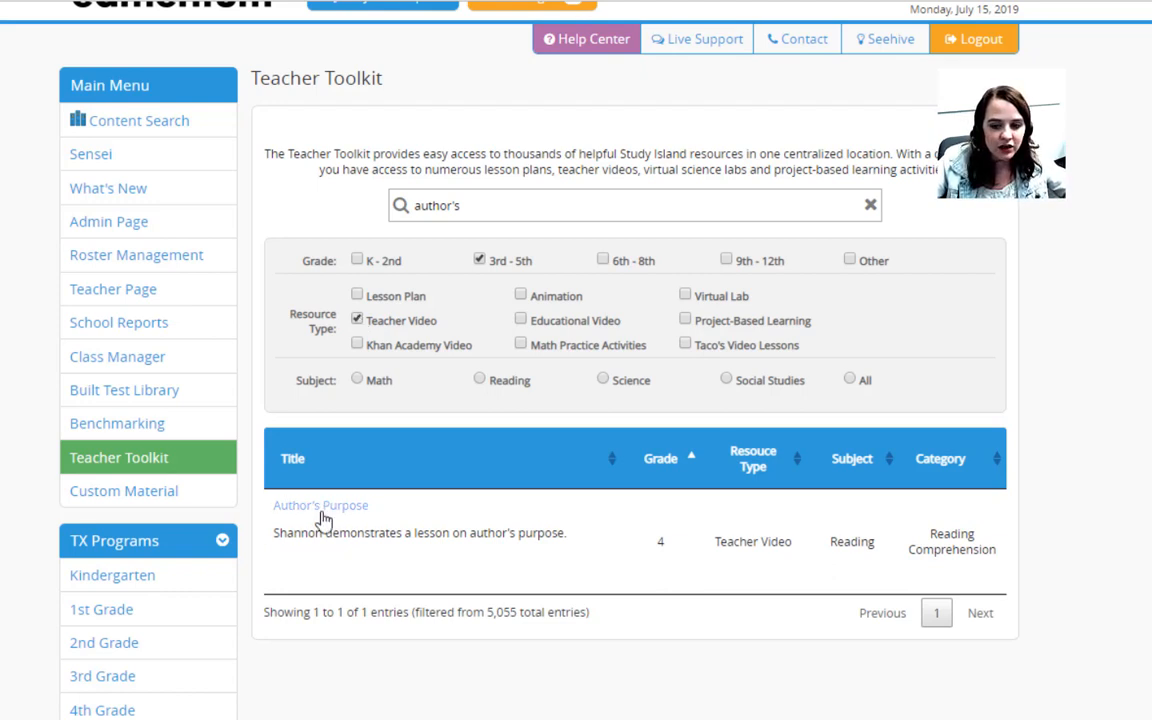
drag(322, 514, 352, 581)
click(402, 555)
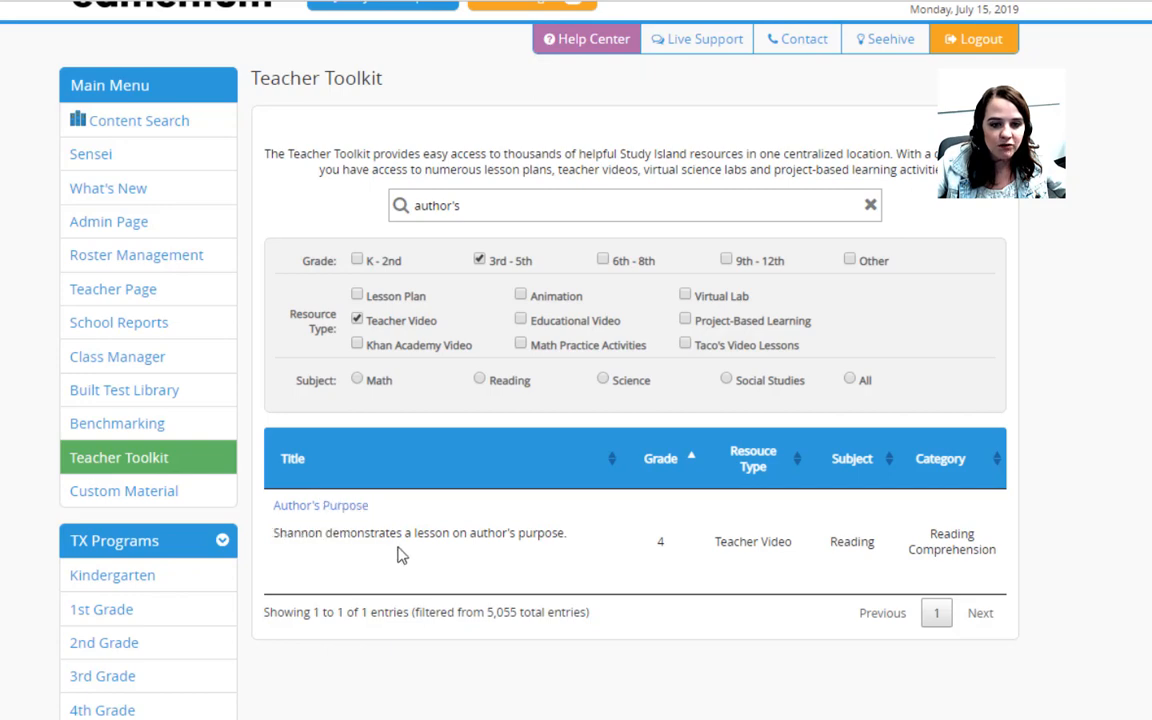
Switch the resource type from Teacher Video to Lesson Plan and open the grade 3 Author's Purpose lesson plan document
click(357, 320)
click(357, 295)
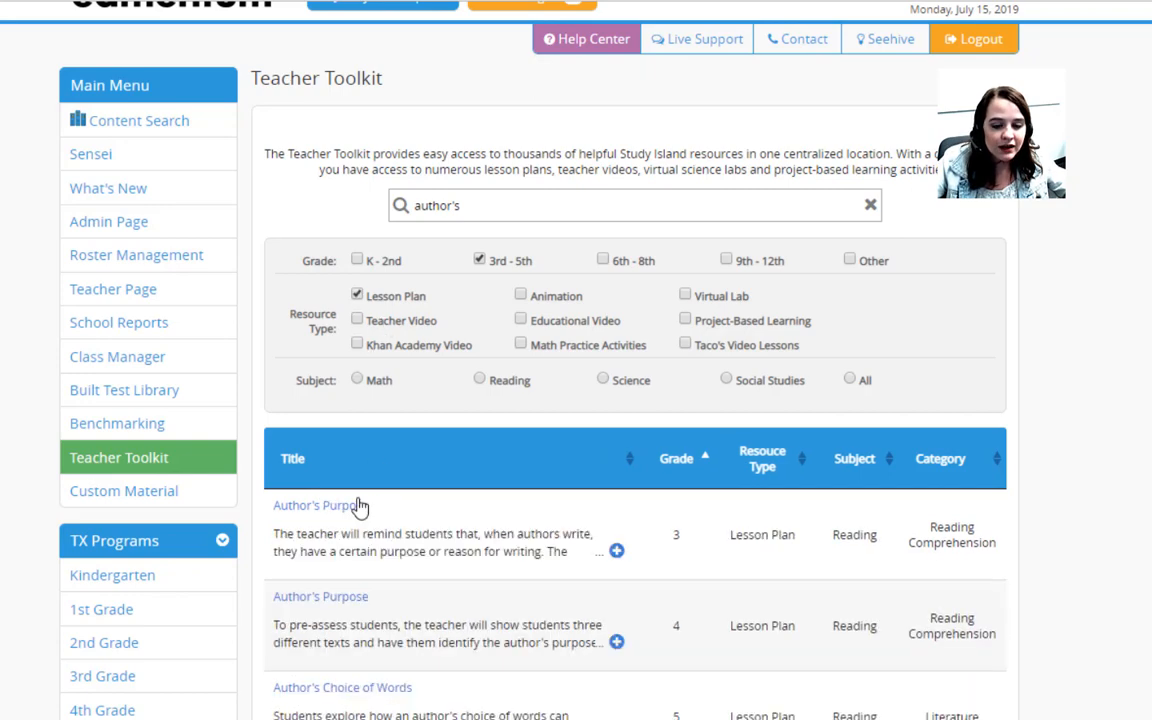
click(332, 507)
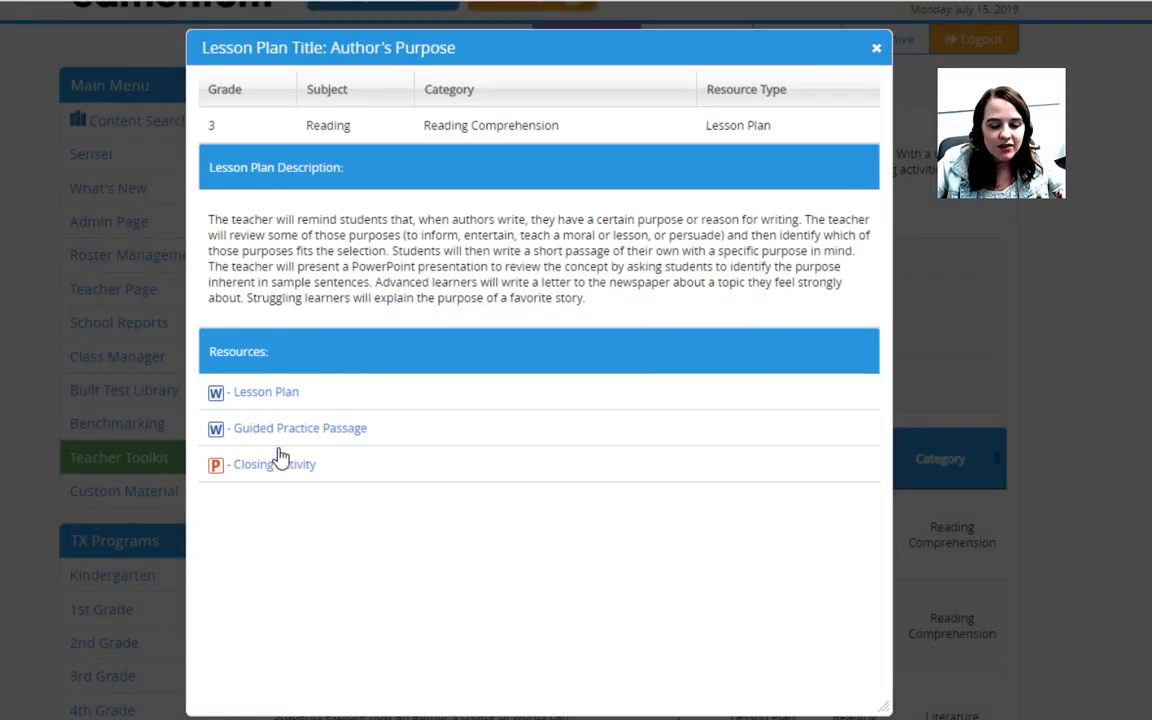
click(265, 392)
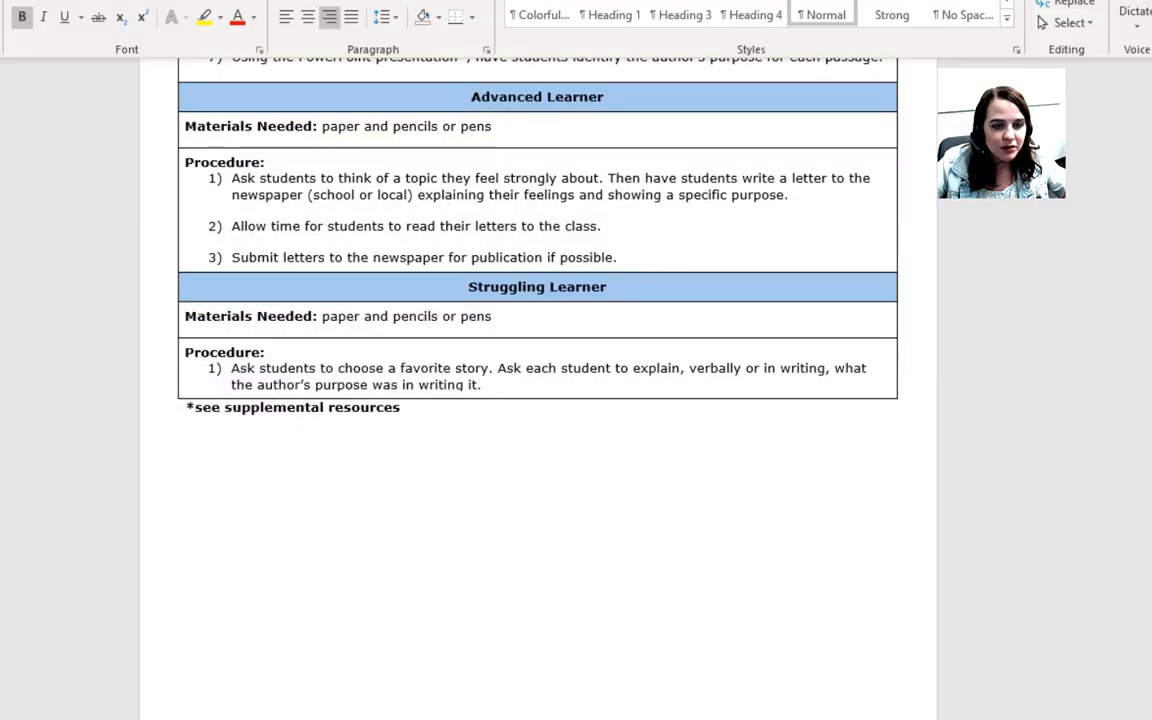
Read through the Author's Purpose lesson plan, from the summary and objectives to the whole-class instruction and the learner activities
scroll(538, 390, up, 15)
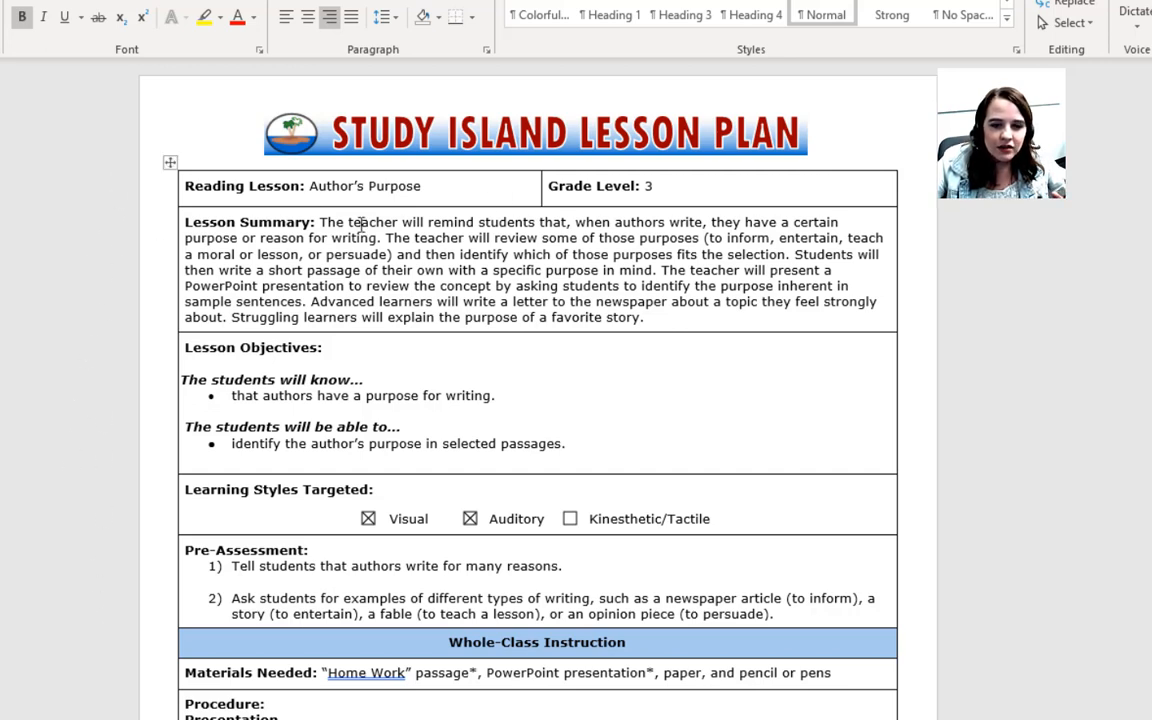
scroll(478, 400, down, 3)
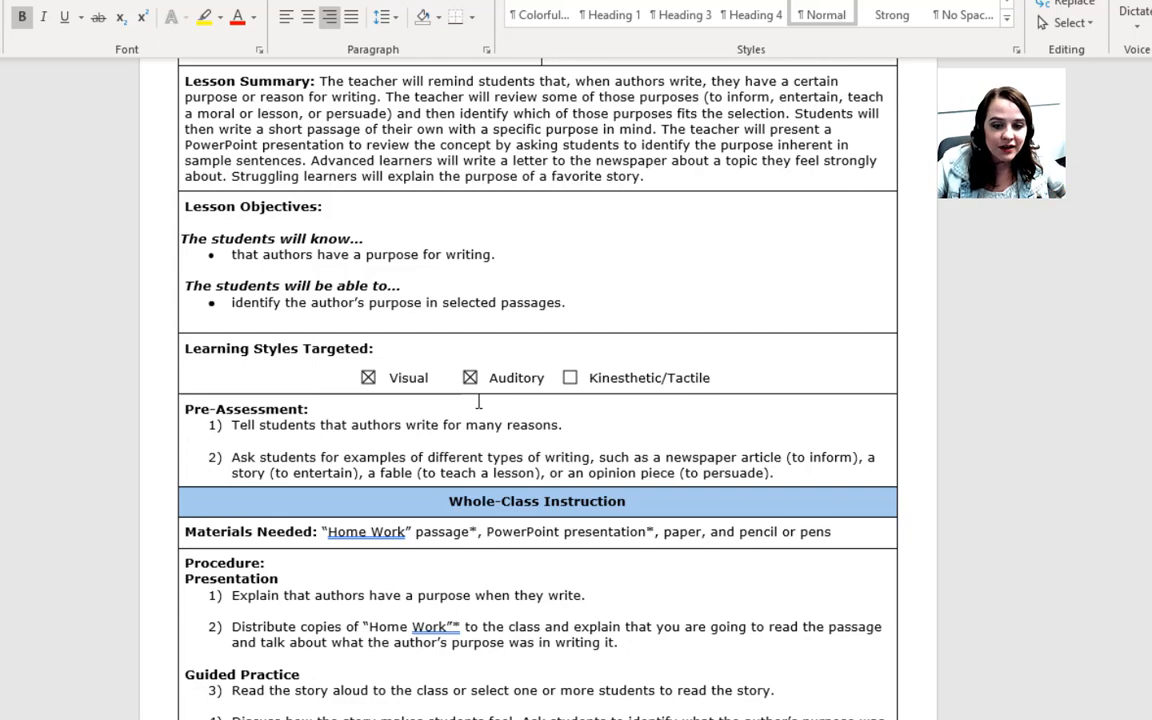
scroll(478, 401, down, 3)
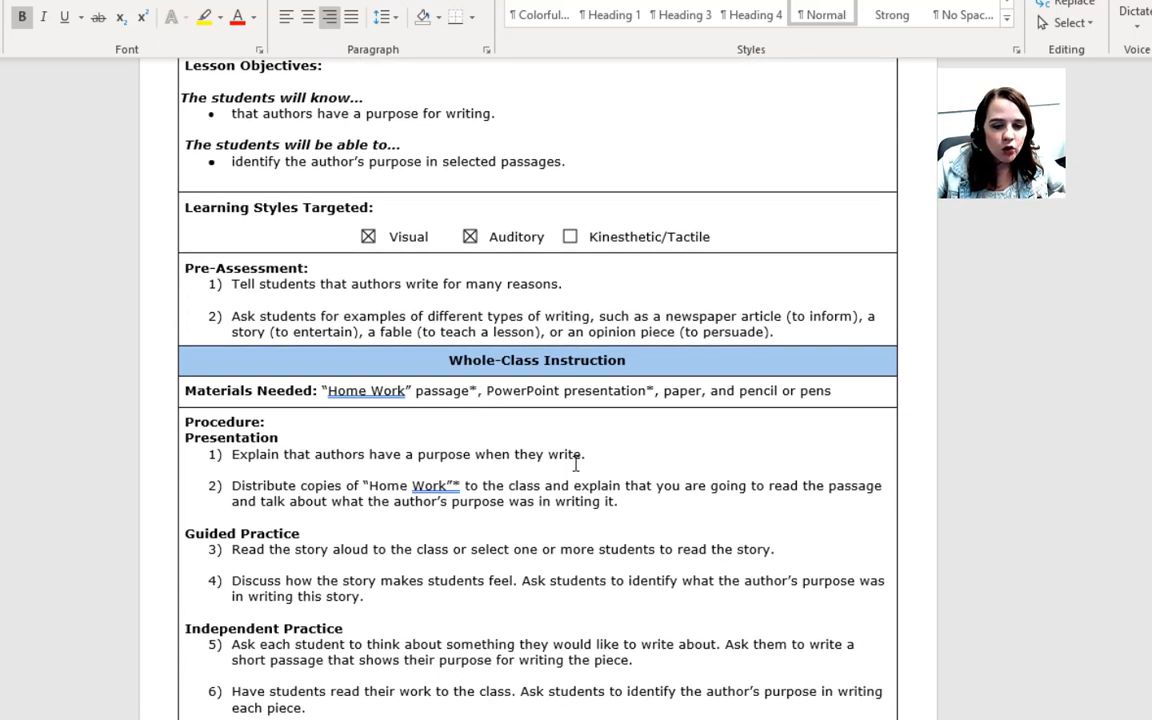
scroll(576, 462, down, 6)
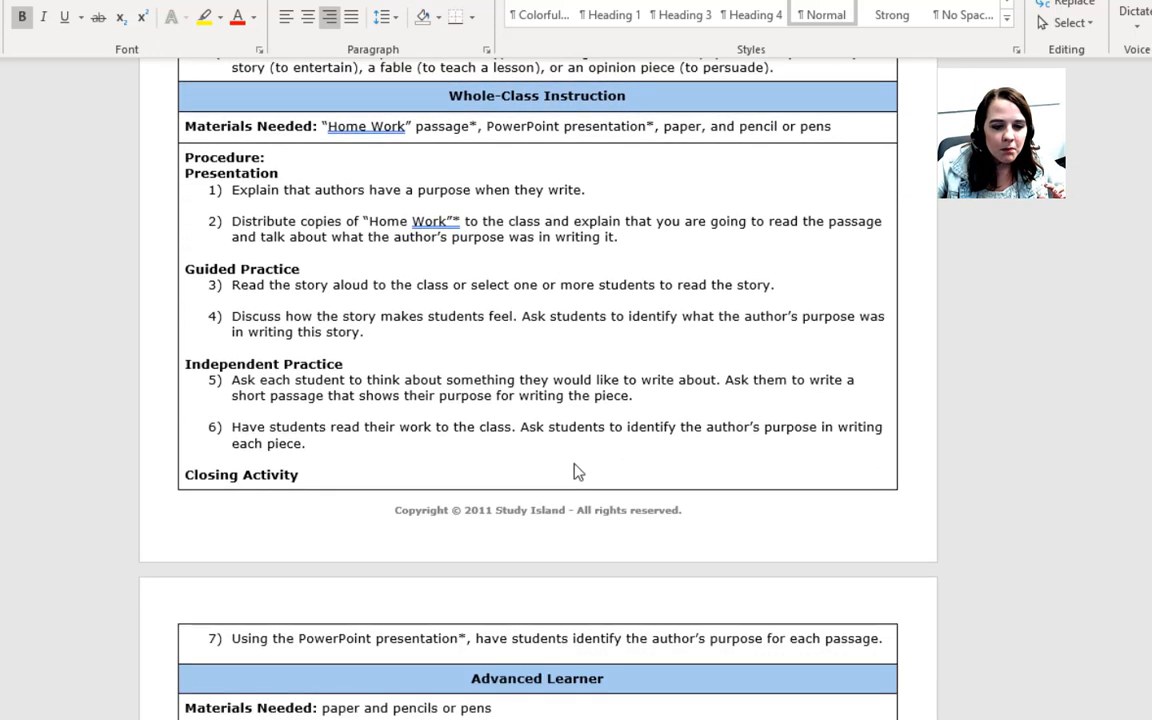
scroll(576, 470, down, 7)
scroll(576, 470, up, 4)
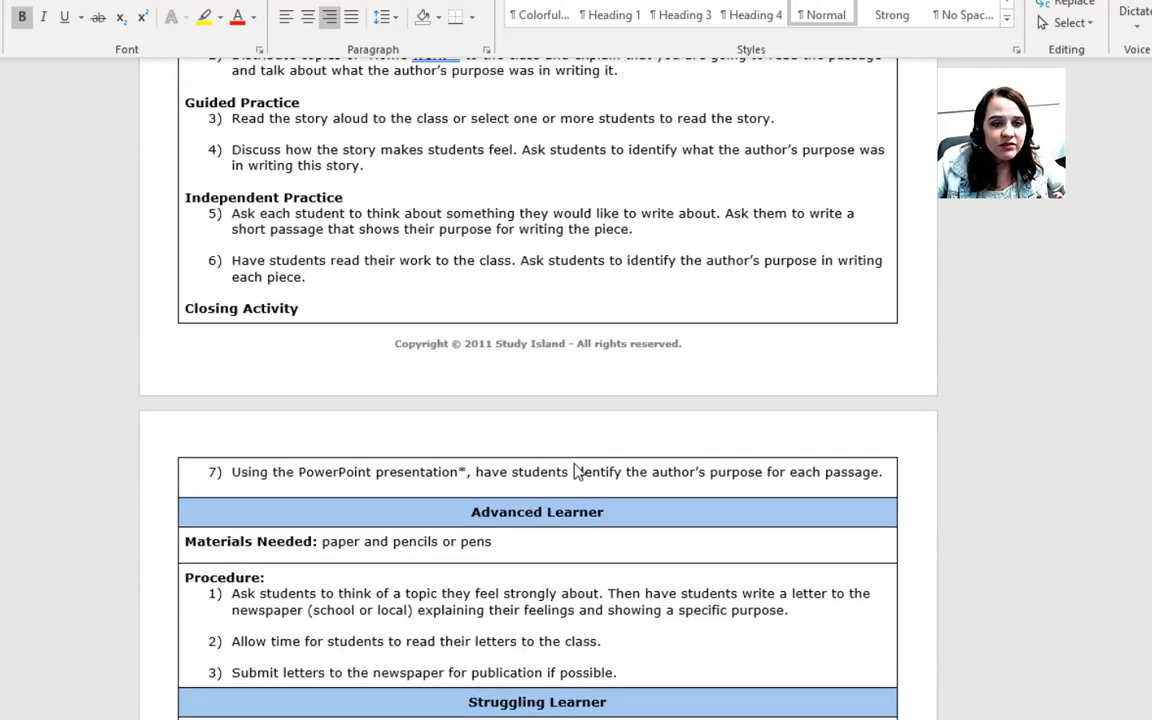
scroll(575, 470, up, 6)
scroll(537, 504, down, 7)
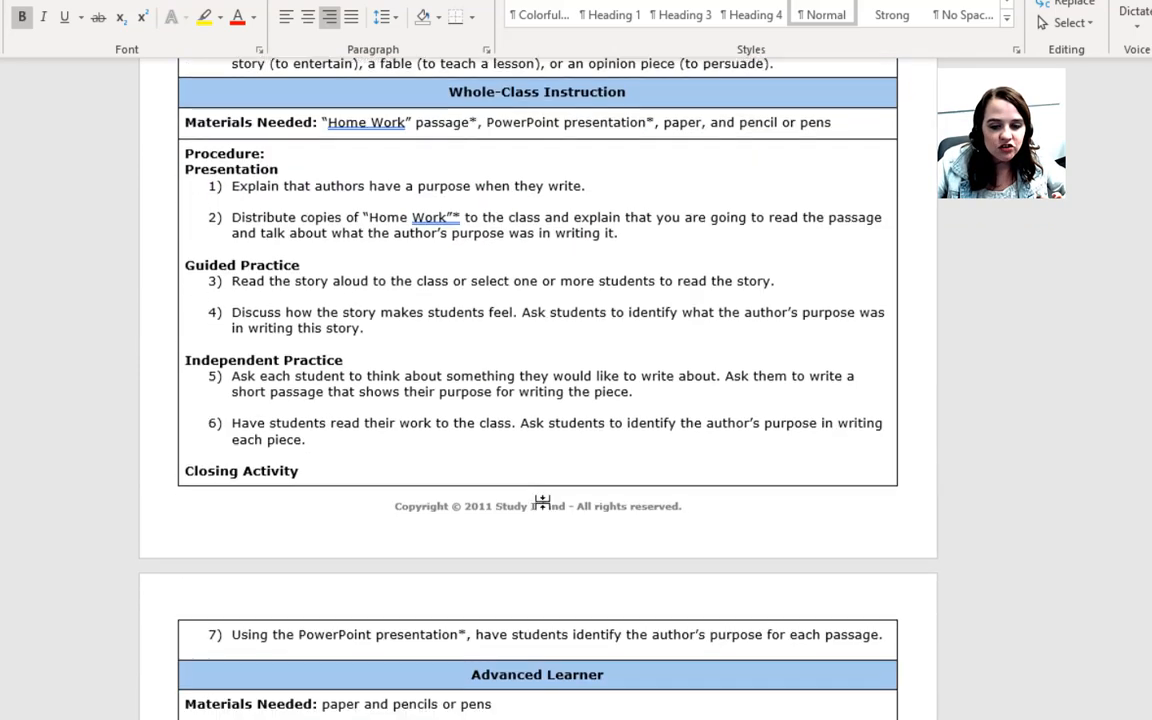
scroll(522, 548, down, 4)
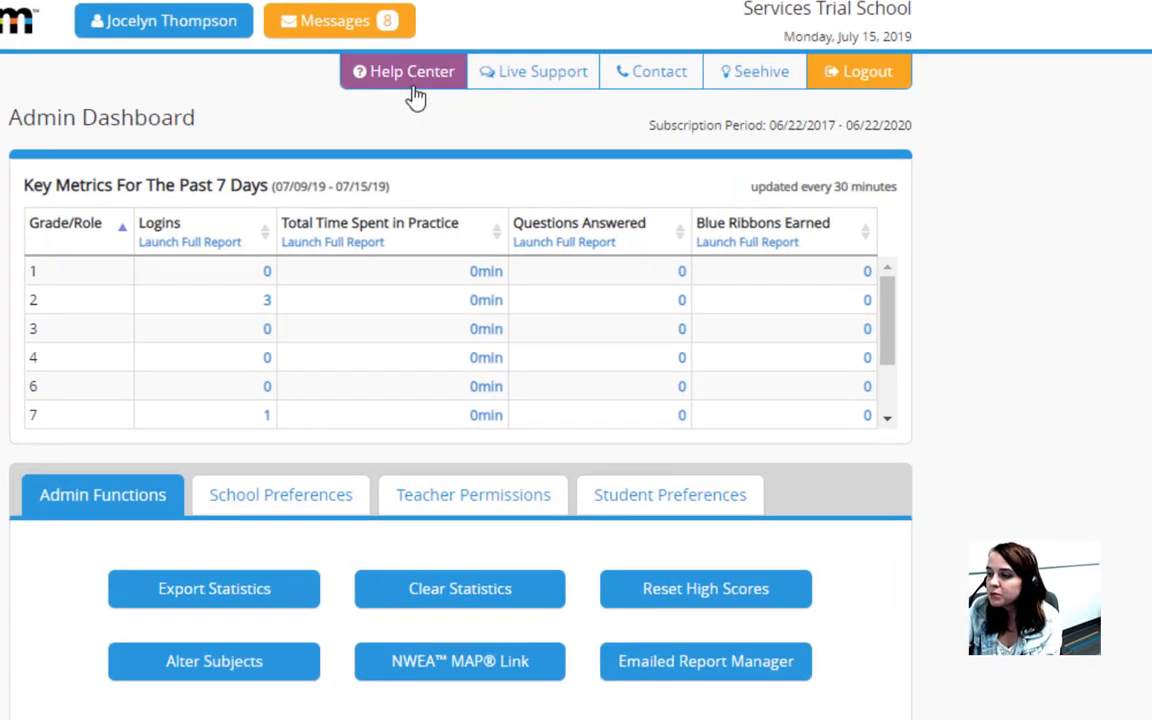
Open the Help Center and look through the Getting Started checklist and the video tutorials
click(413, 90)
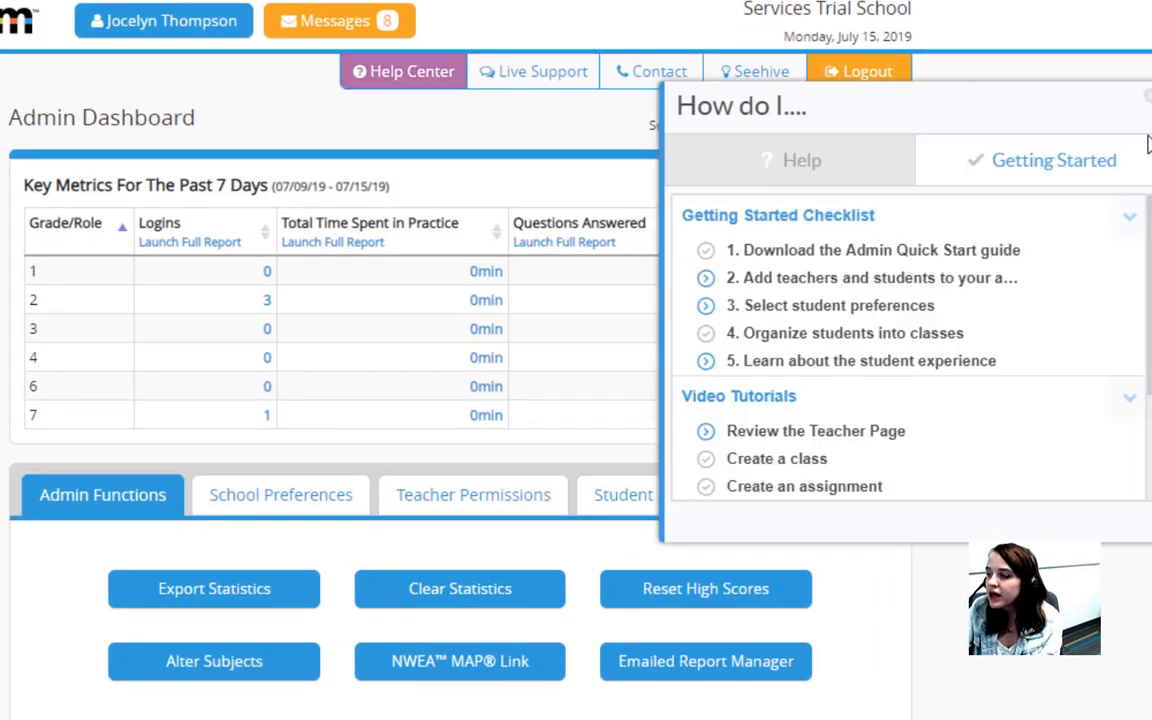
scroll(960, 330, down, 3)
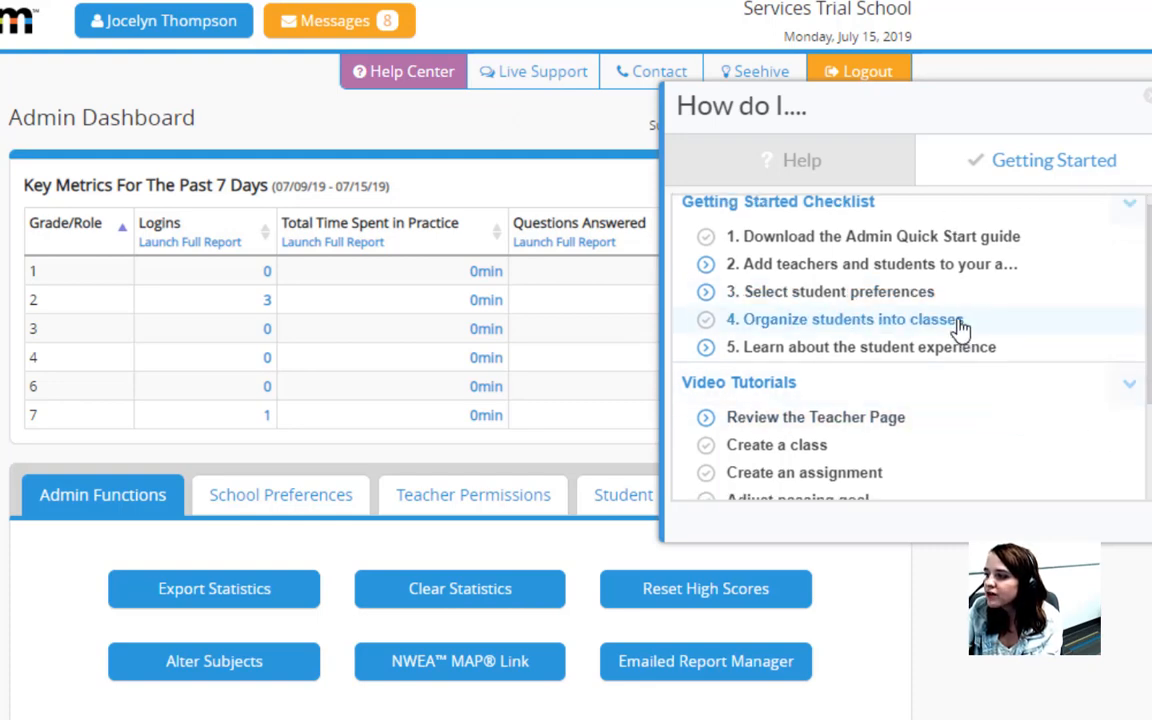
scroll(850, 400, down, 3)
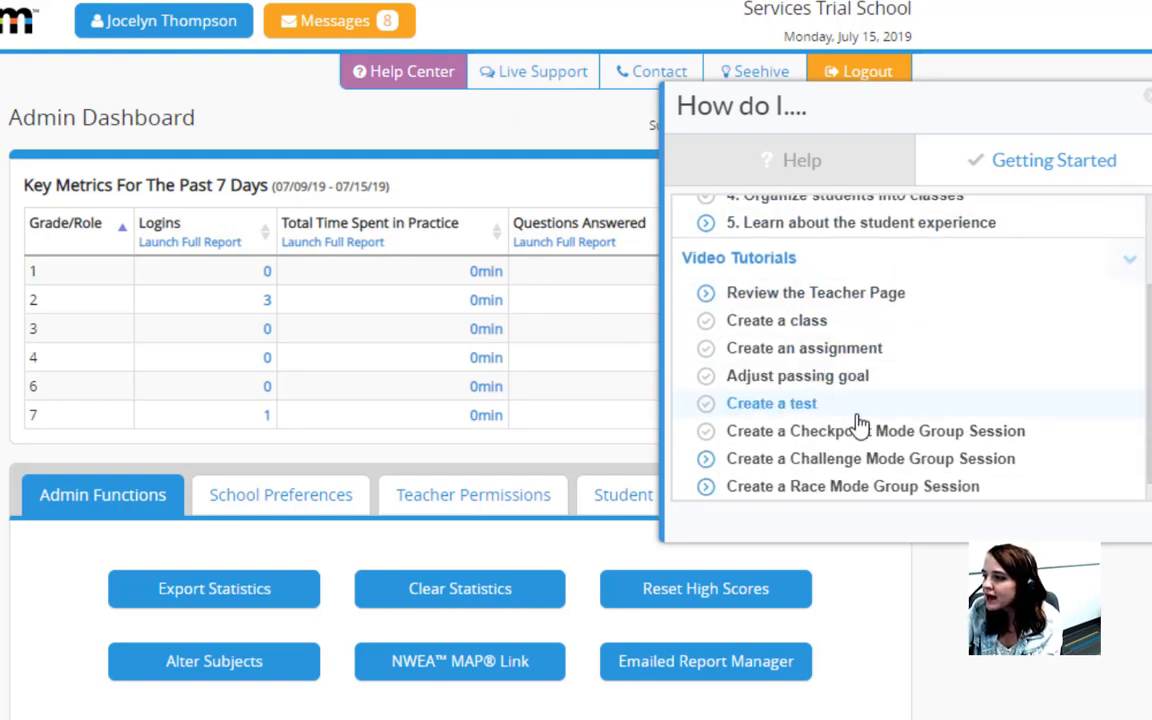
scroll(930, 465, down, 3)
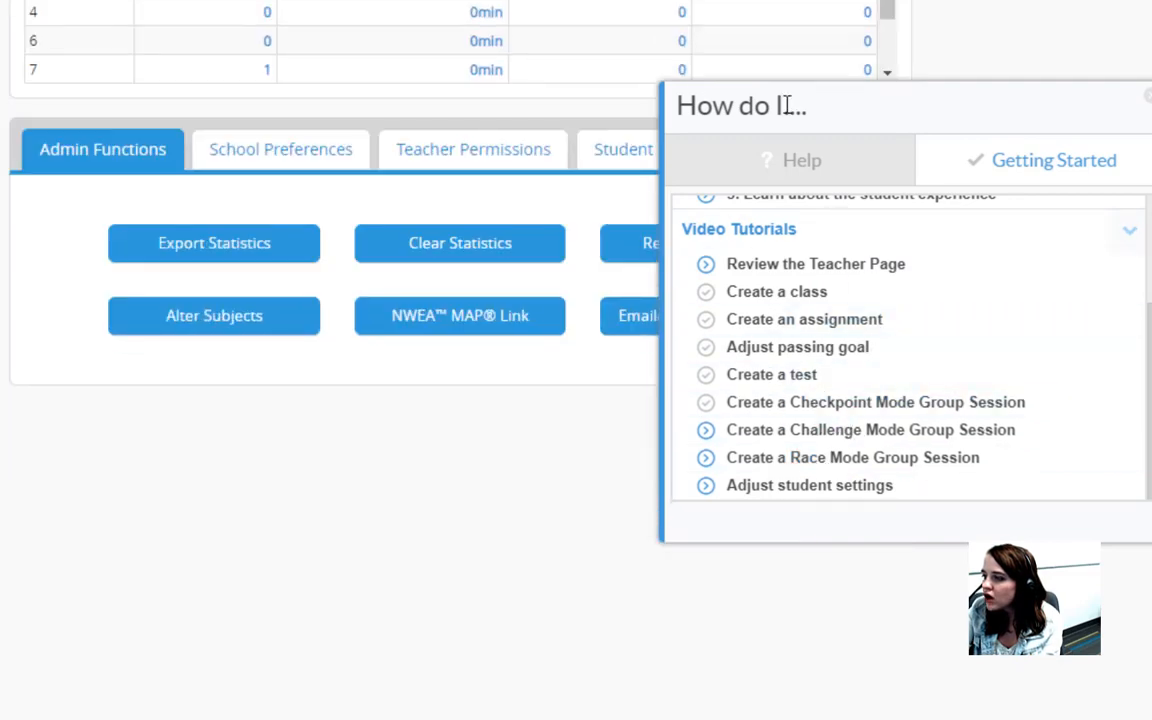
Browse the Help Center's What's New resources and guides, and search the help topics for "group"
click(802, 168)
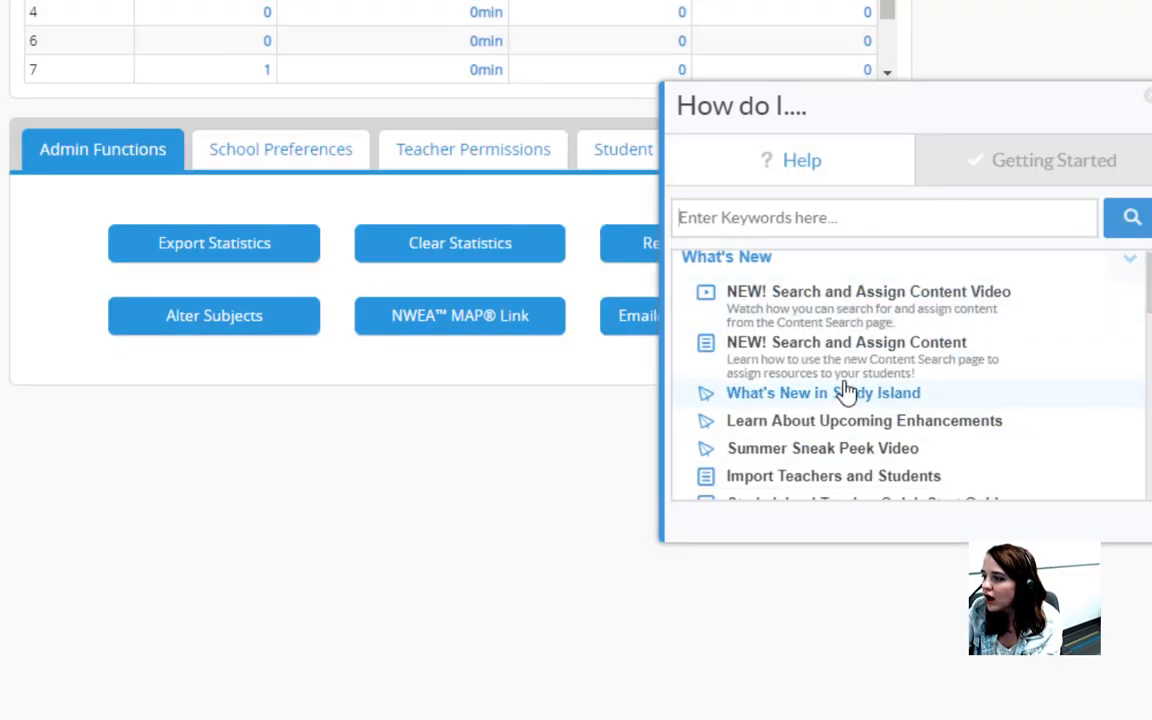
scroll(848, 391, down, 3)
scroll(918, 447, down, 3)
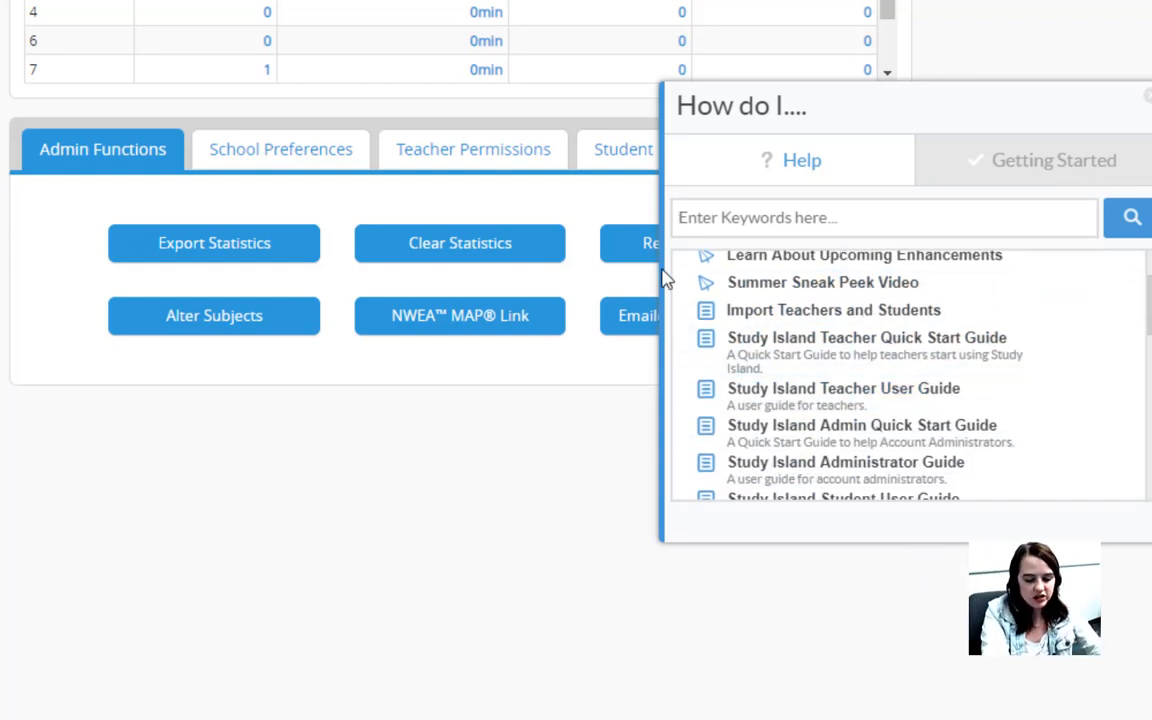
text(greou)
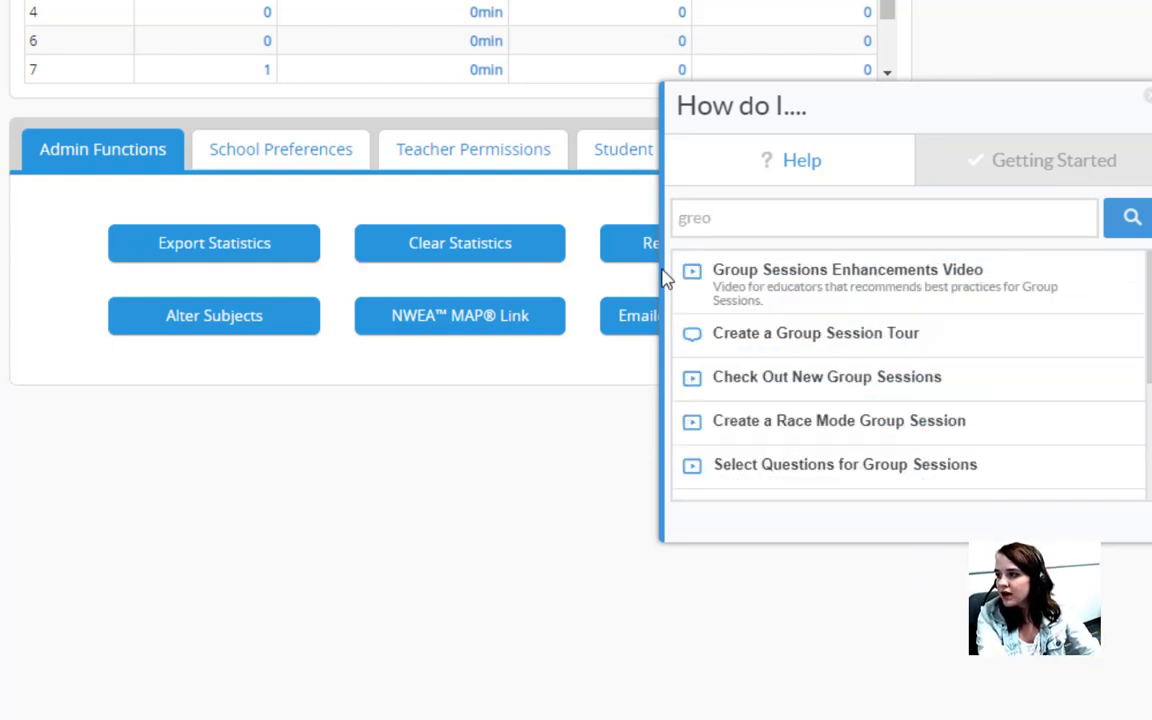
key(BackSpace)
key(BackSpace)
key(BackSpace)
text(roup)
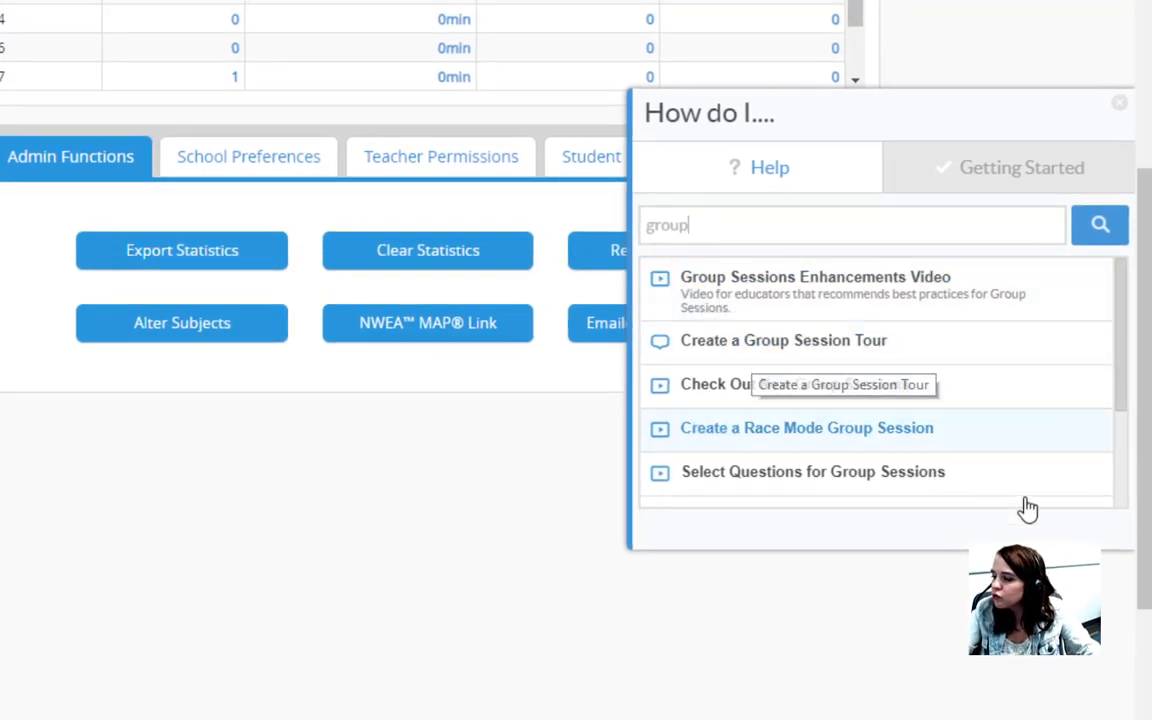
Follow the Create a Group Session Tour through the Teacher Page as far as the class selection, and cancel there
click(857, 357)
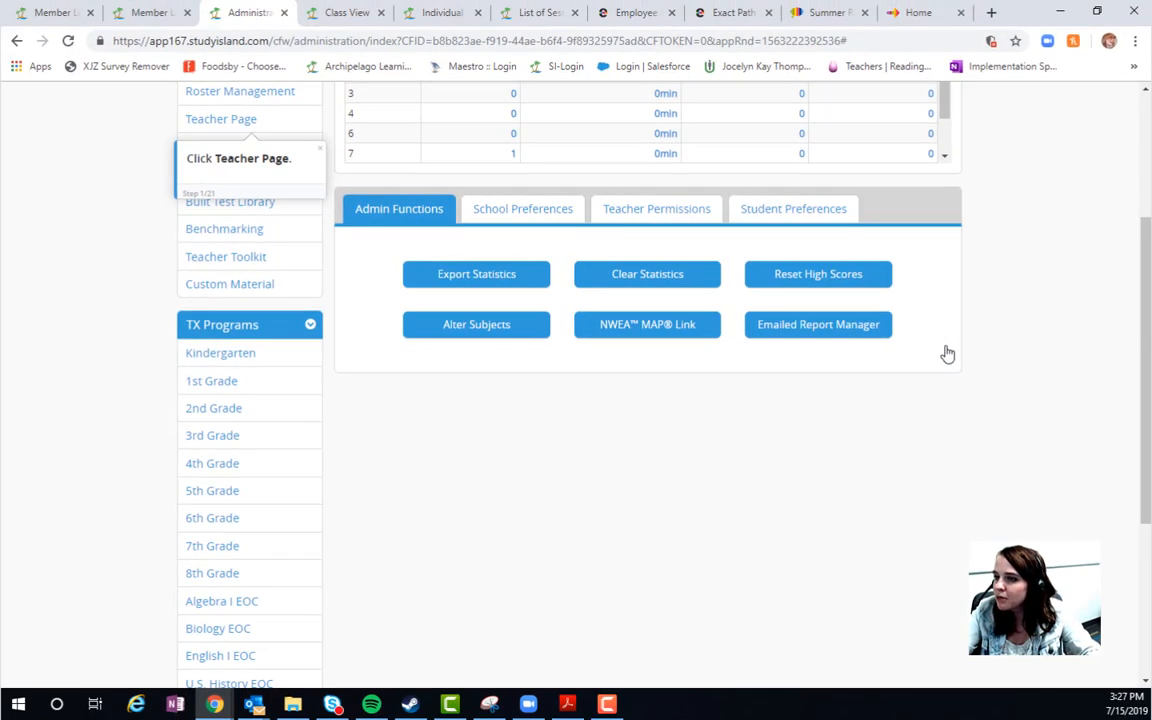
click(244, 200)
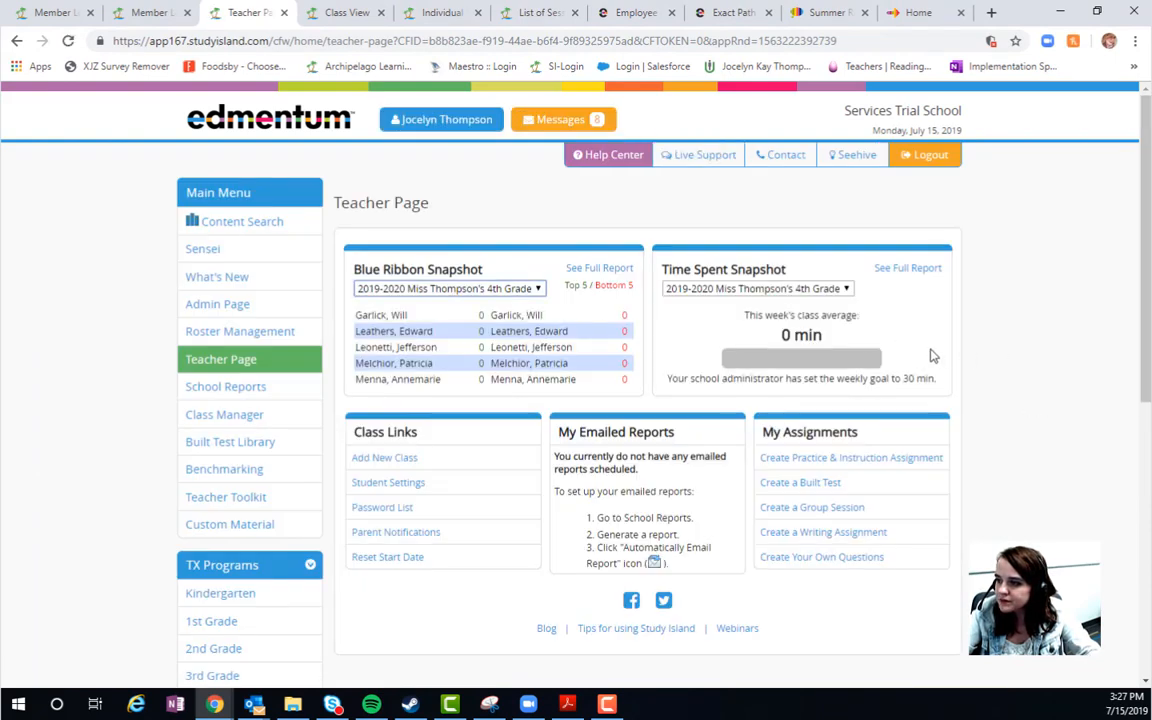
click(822, 505)
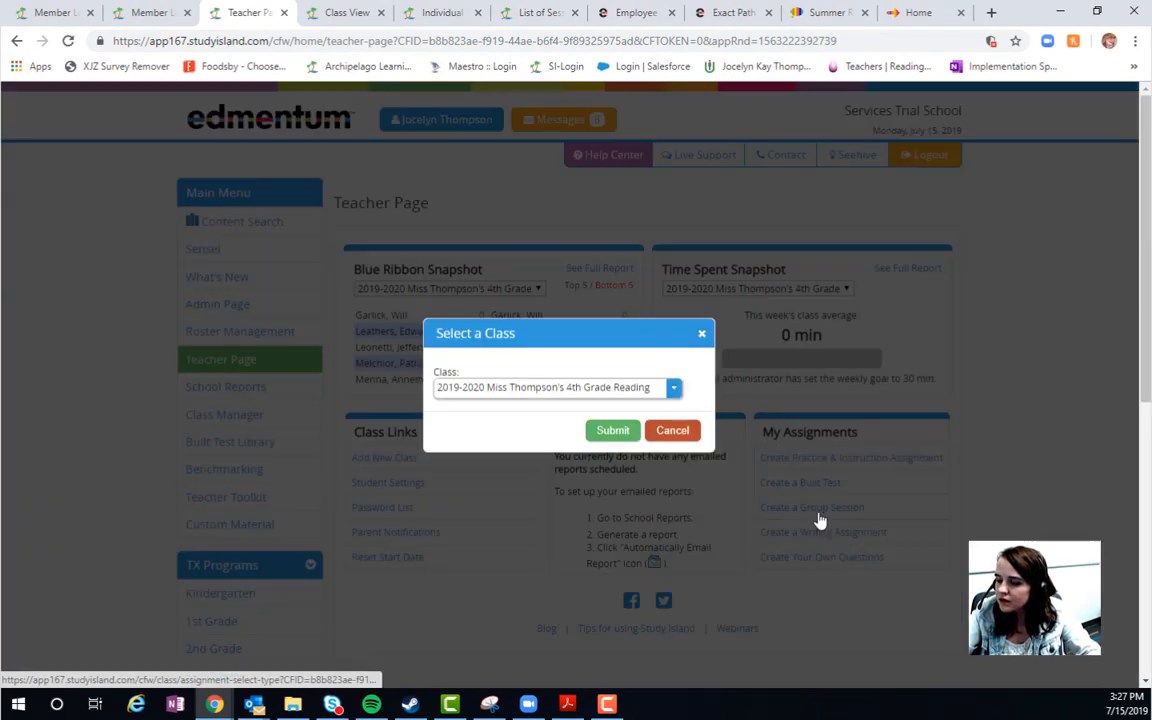
click(562, 389)
click(560, 402)
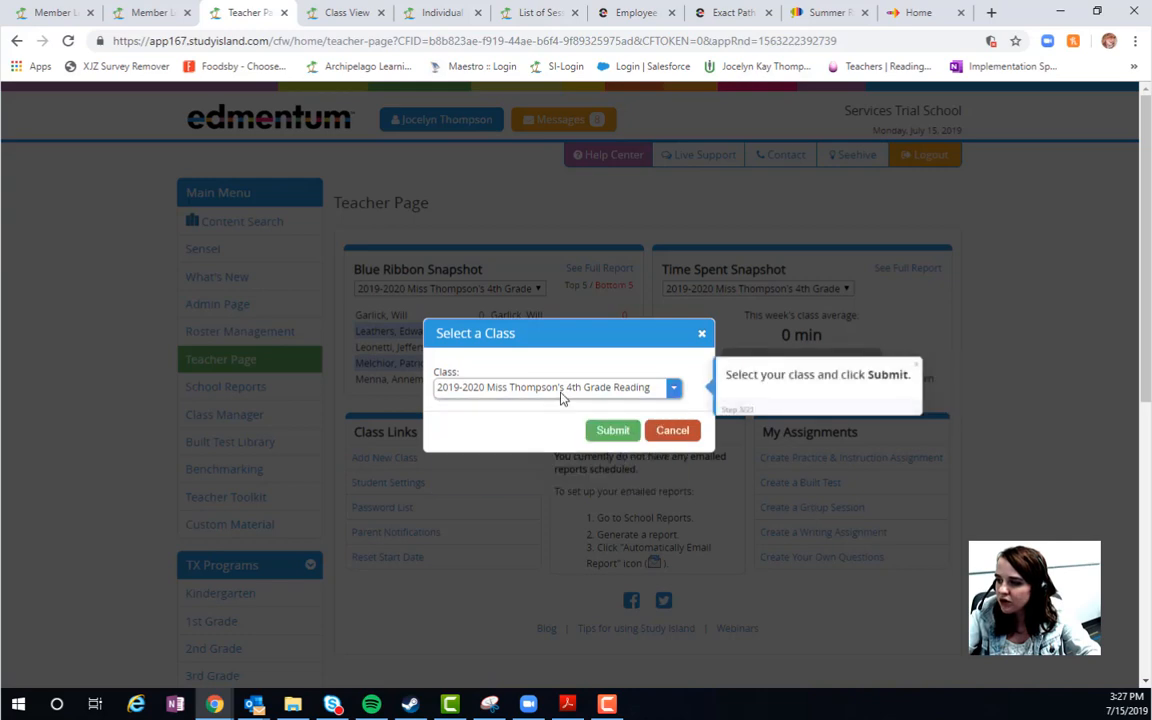
click(671, 431)
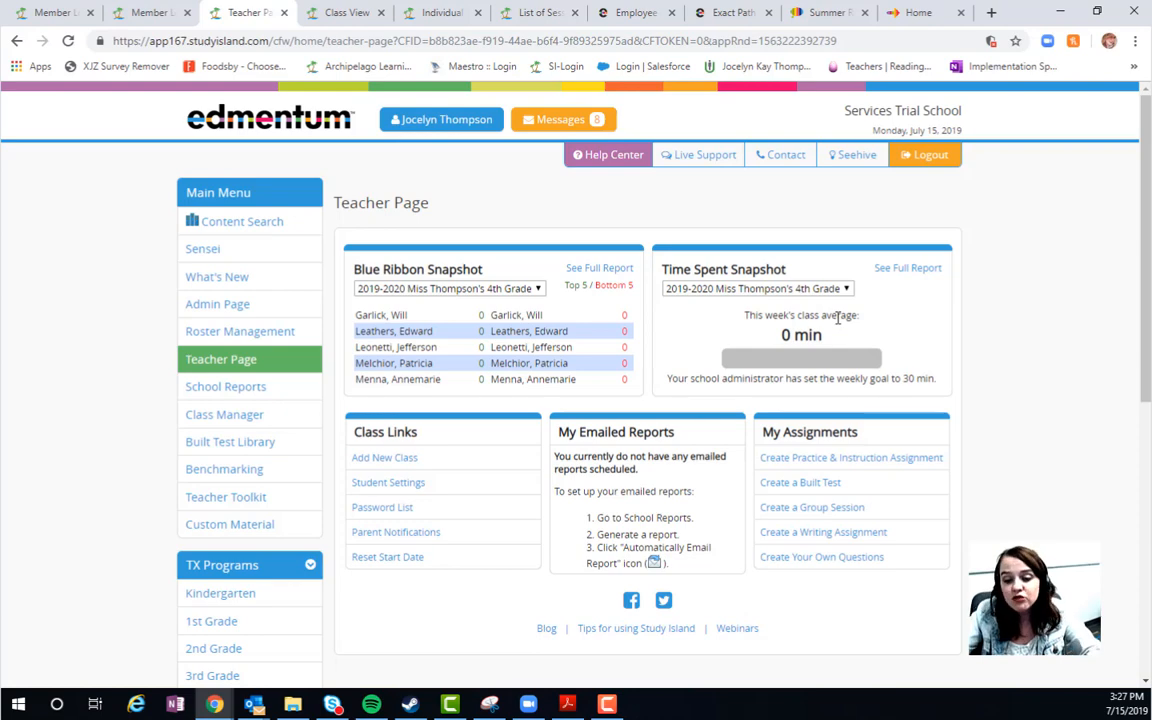
Reopen the Help Center and examine the teacher, admin and student guides in its help list
click(629, 168)
click(858, 226)
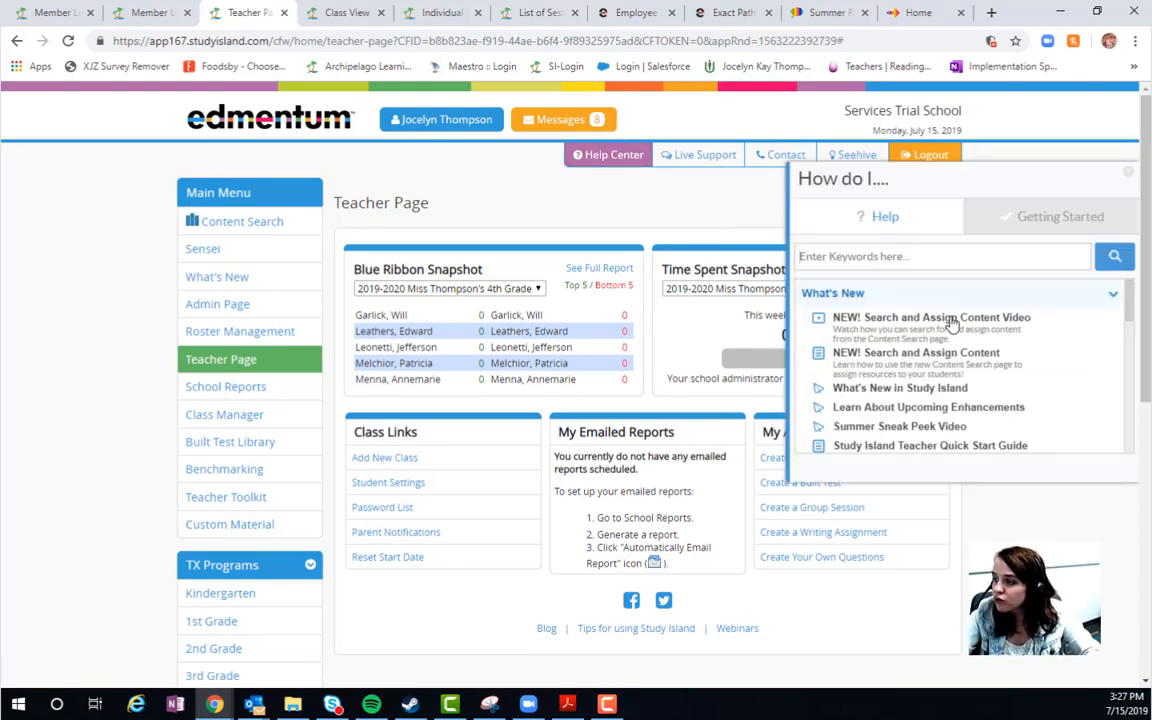
scroll(1035, 388, down, 1)
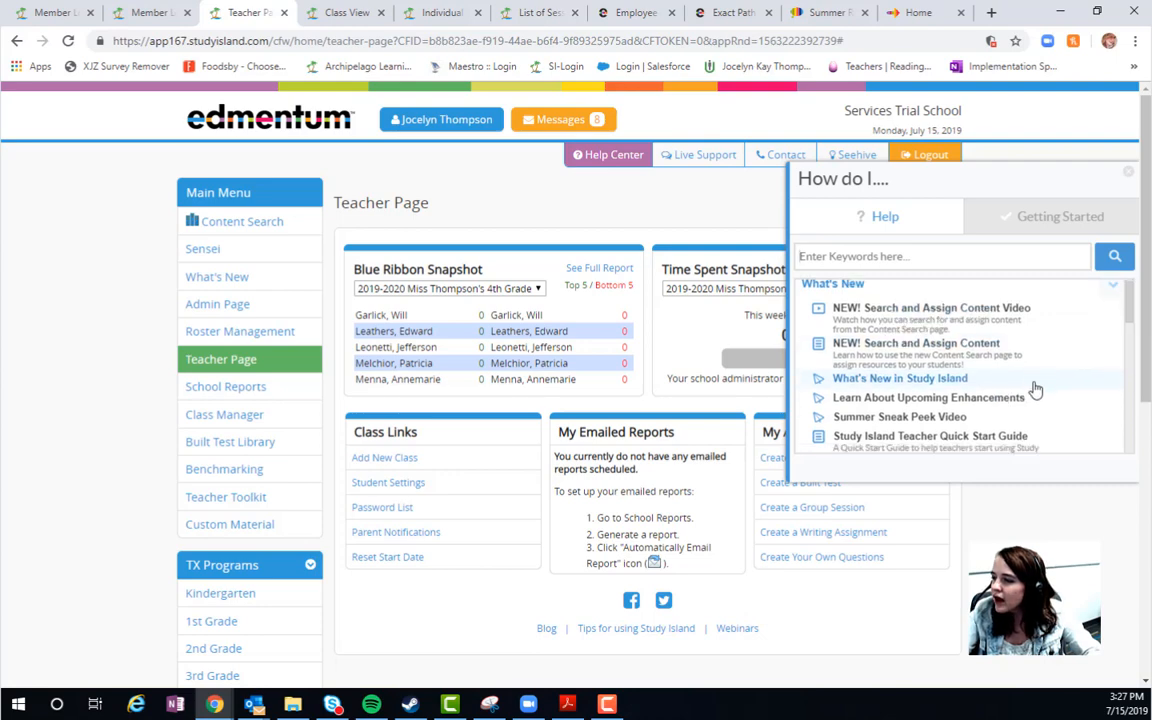
scroll(1035, 388, down, 4)
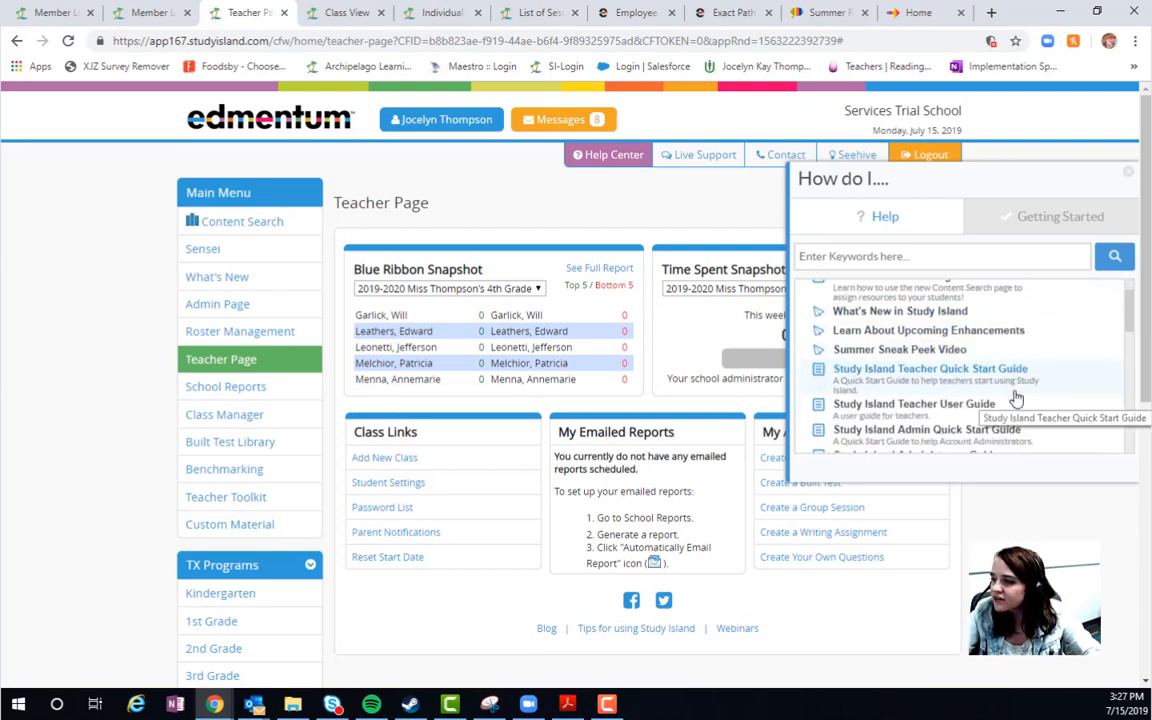
scroll(1016, 400, down, 4)
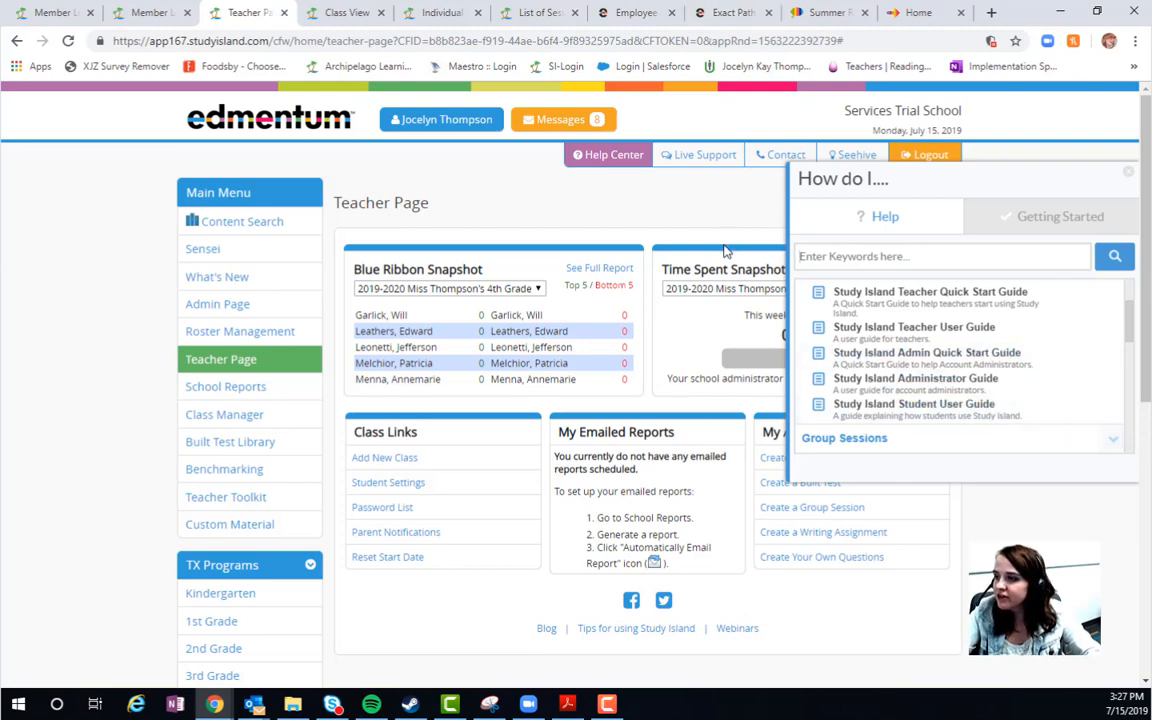
Open the Live Support chat form and move its window fully into view
click(700, 154)
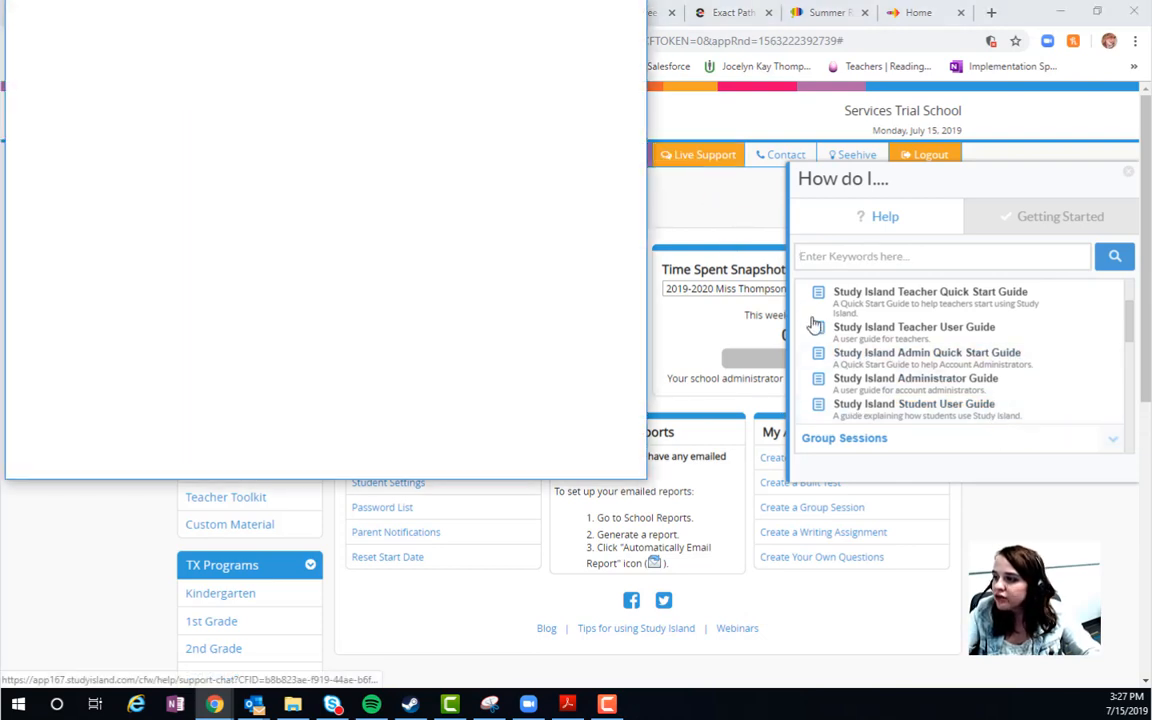
drag(348, 11, 560, 89)
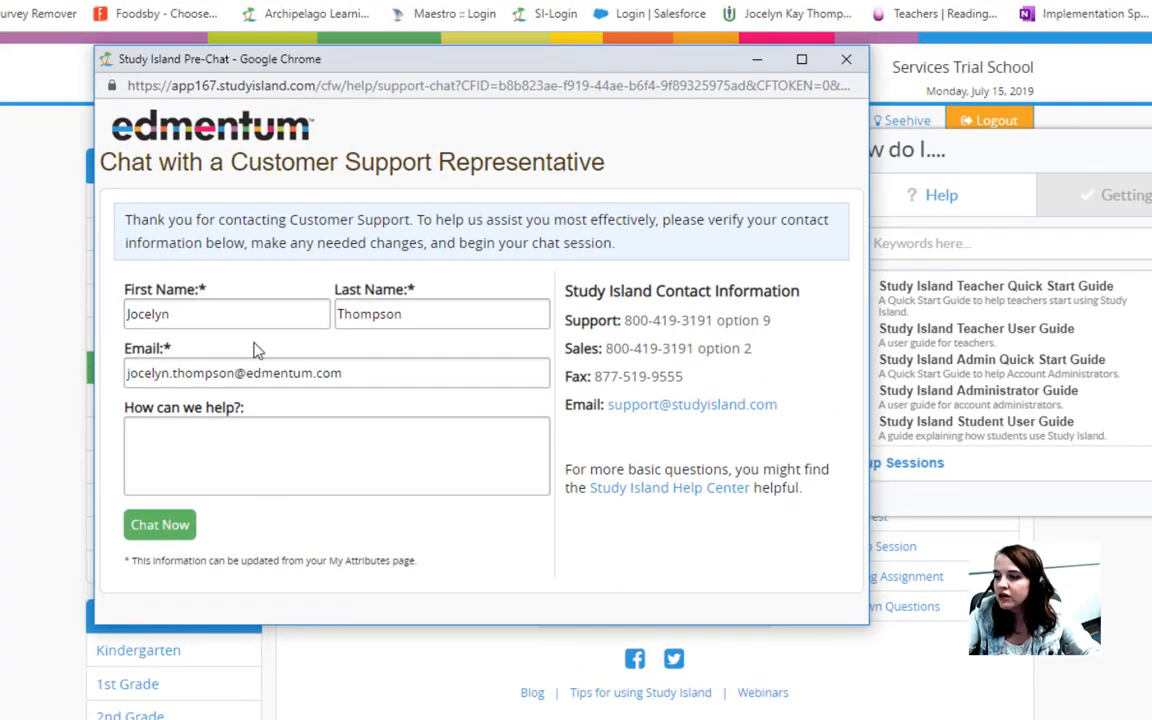